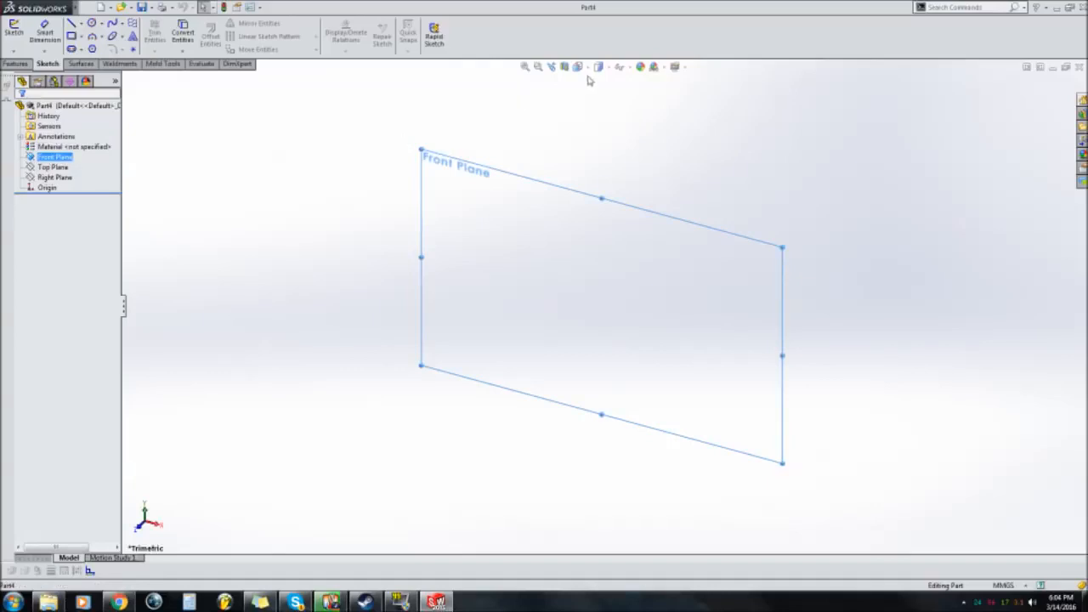
Start a sketch on the Front Plane and draw a vertical centerline about 118 mm long through the origin.
click(578, 67)
click(592, 111)
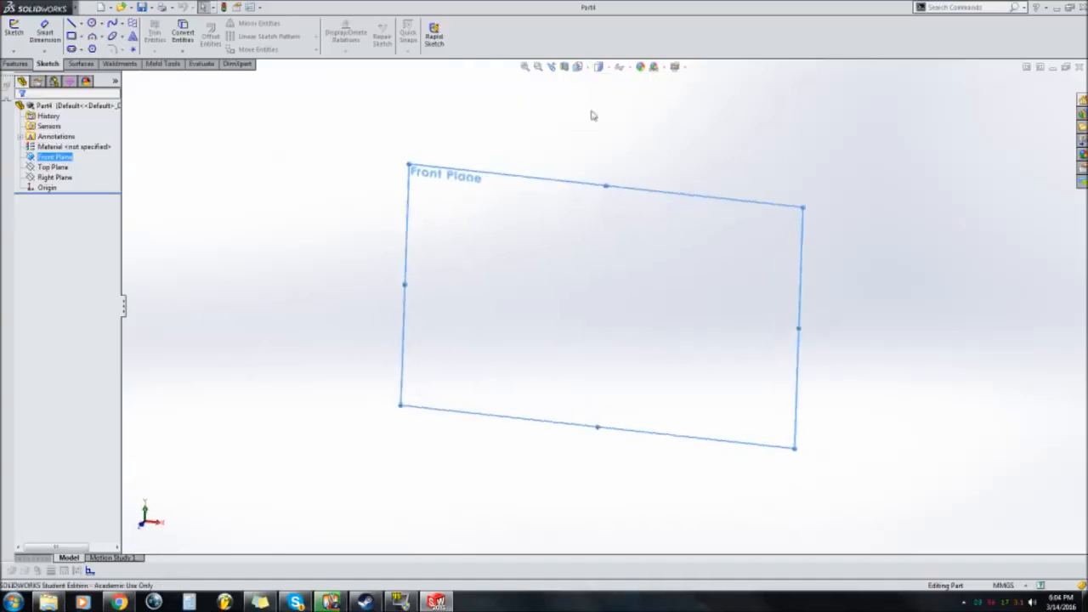
click(81, 26)
click(95, 46)
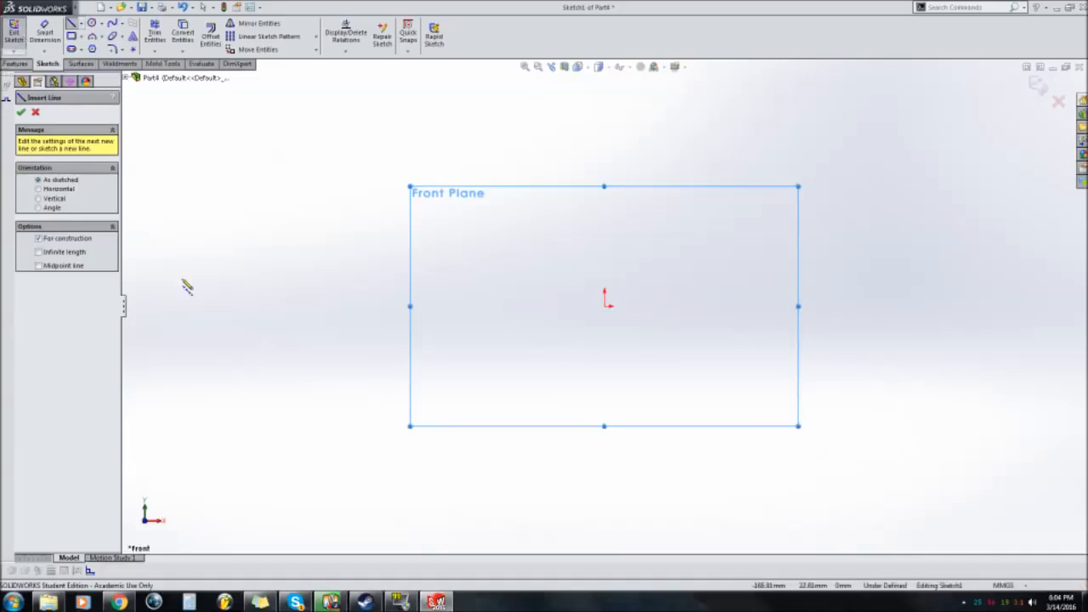
click(606, 188)
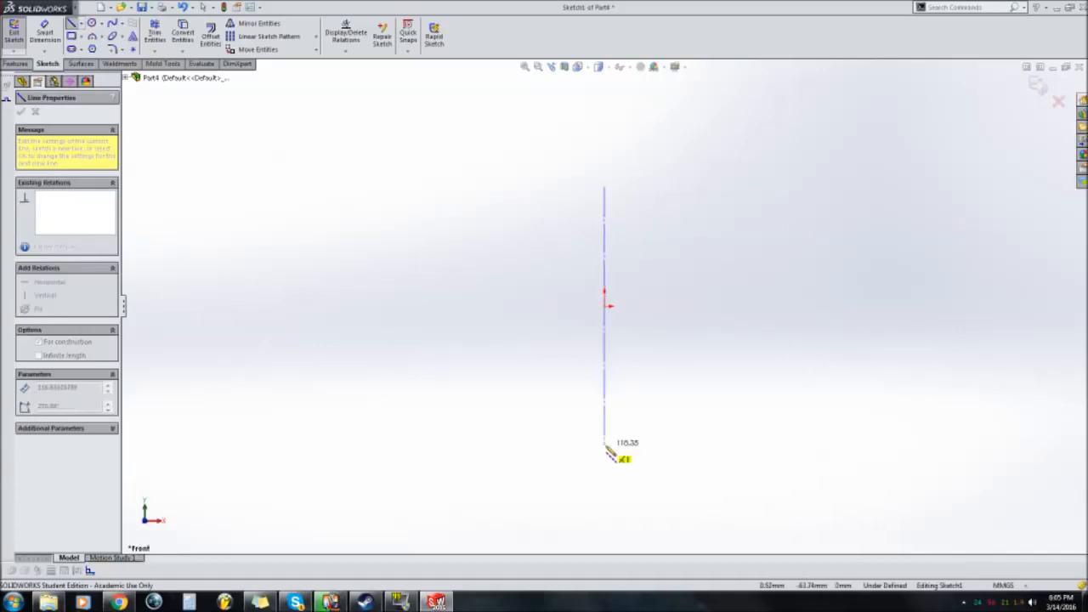
click(606, 446)
key(Escape)
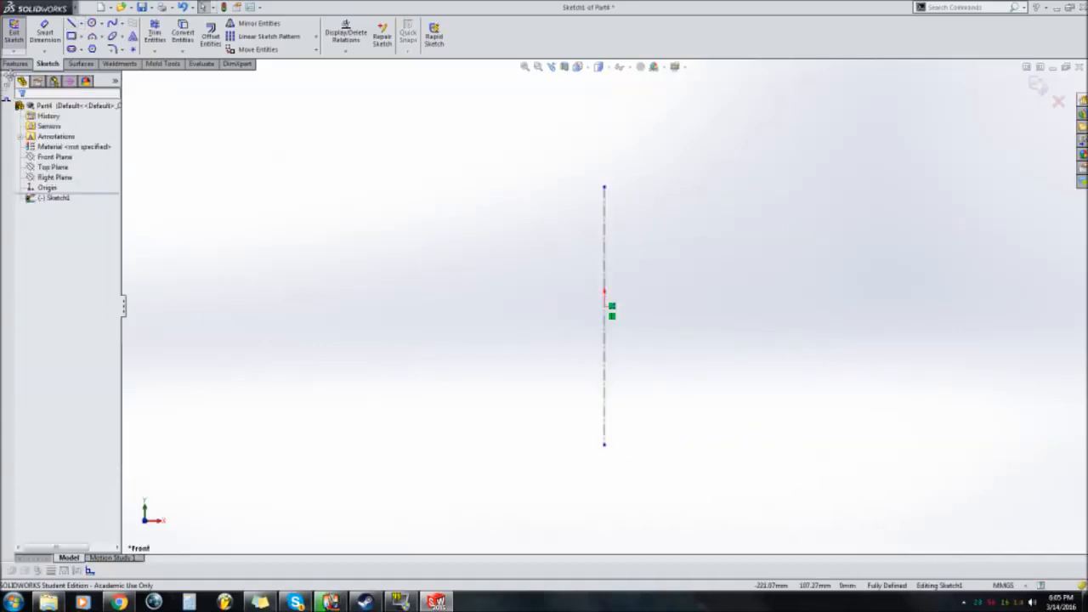
Draw a solid vertical line upward from the origin along the centerline and set its length to 50 mm.
click(82, 25)
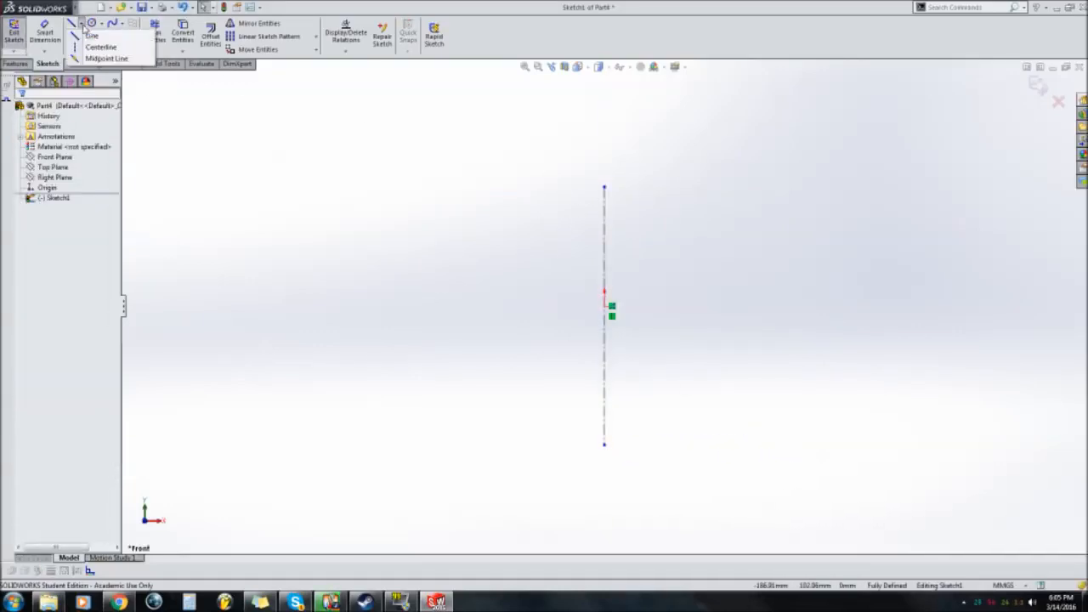
click(91, 36)
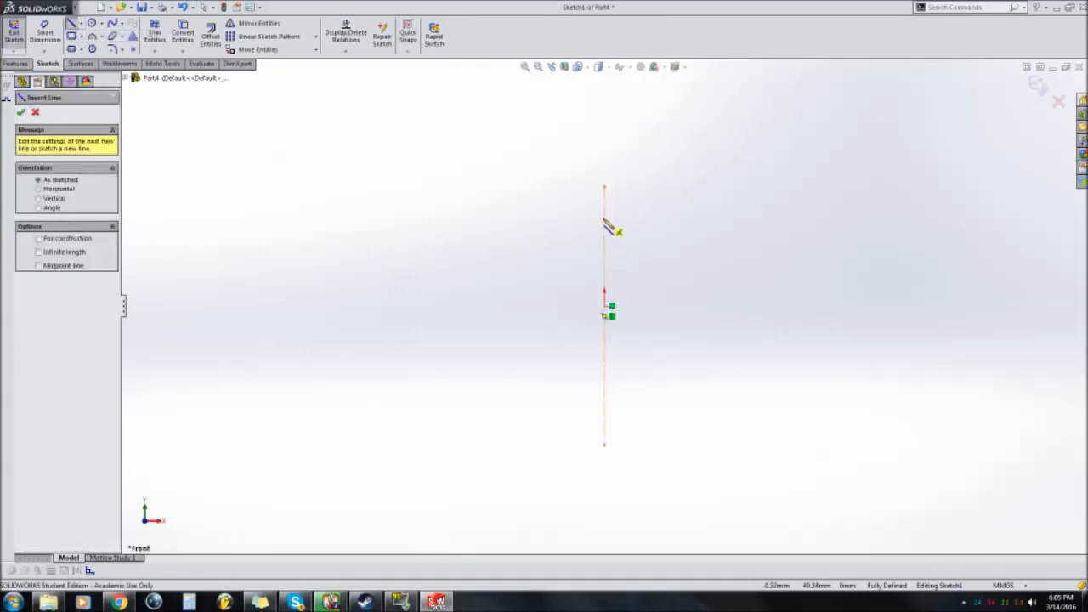
click(605, 306)
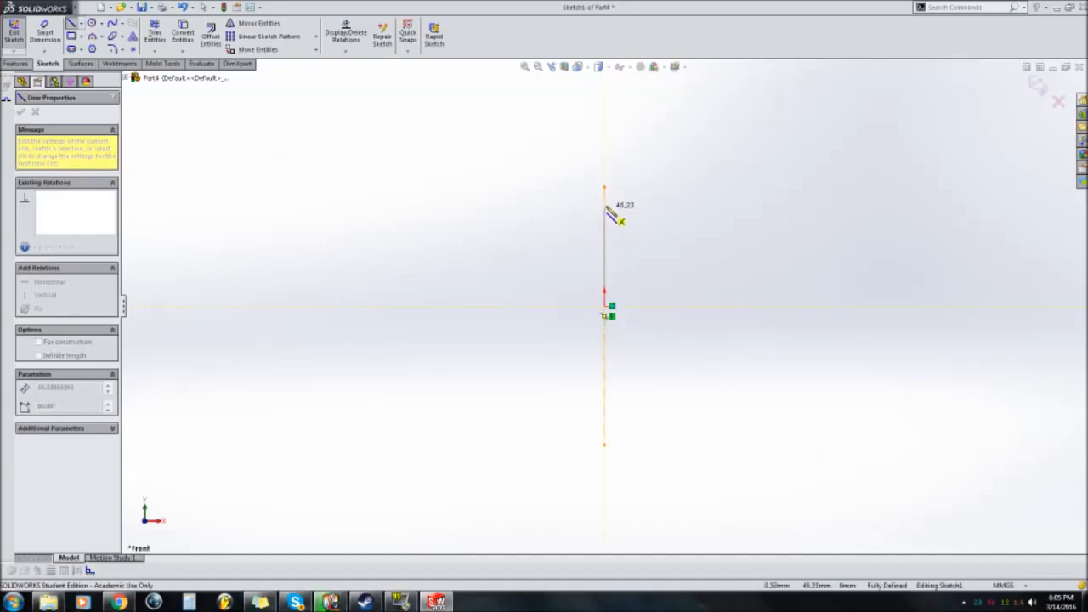
click(605, 203)
key(Escape)
click(606, 230)
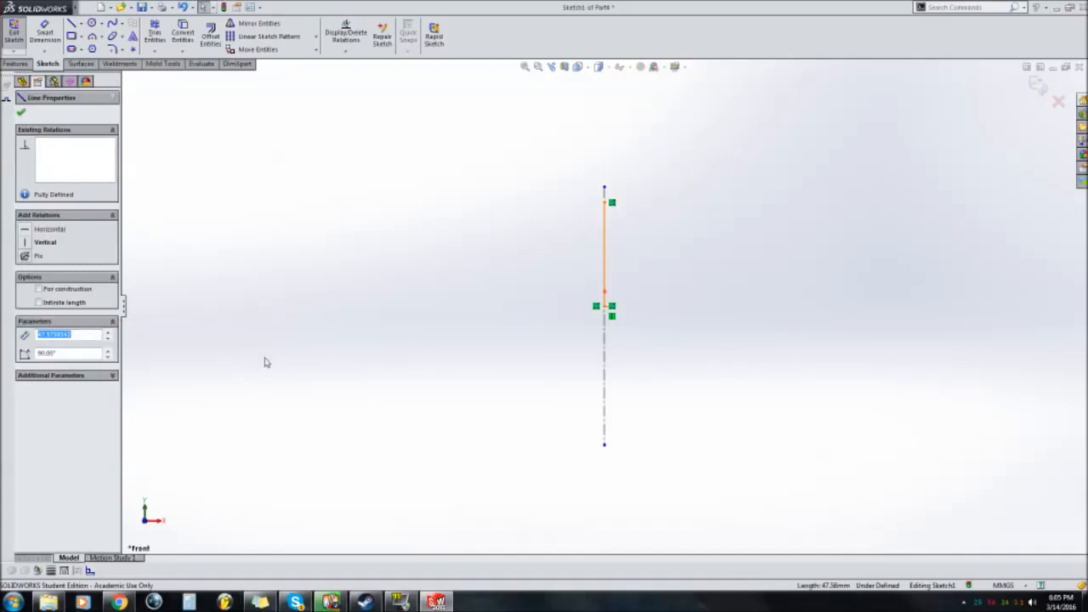
scroll(635, 242, down, 2)
scroll(568, 421, up, 2)
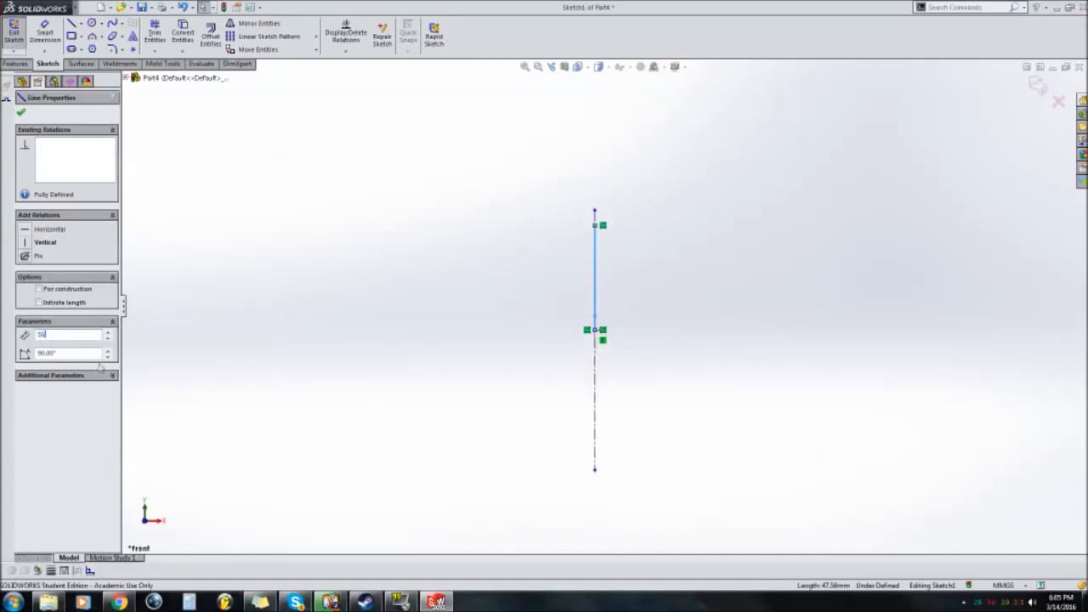
click(22, 113)
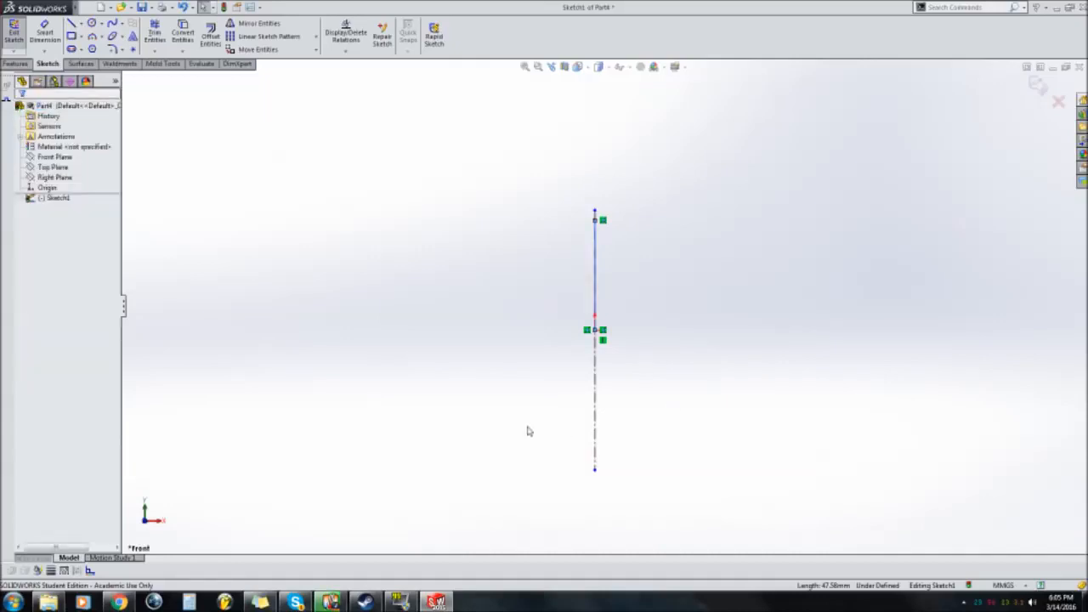
Draw a horizontal line from the origin away from the centerline and set its length to 45 mm.
click(72, 25)
scroll(603, 298, down, 1)
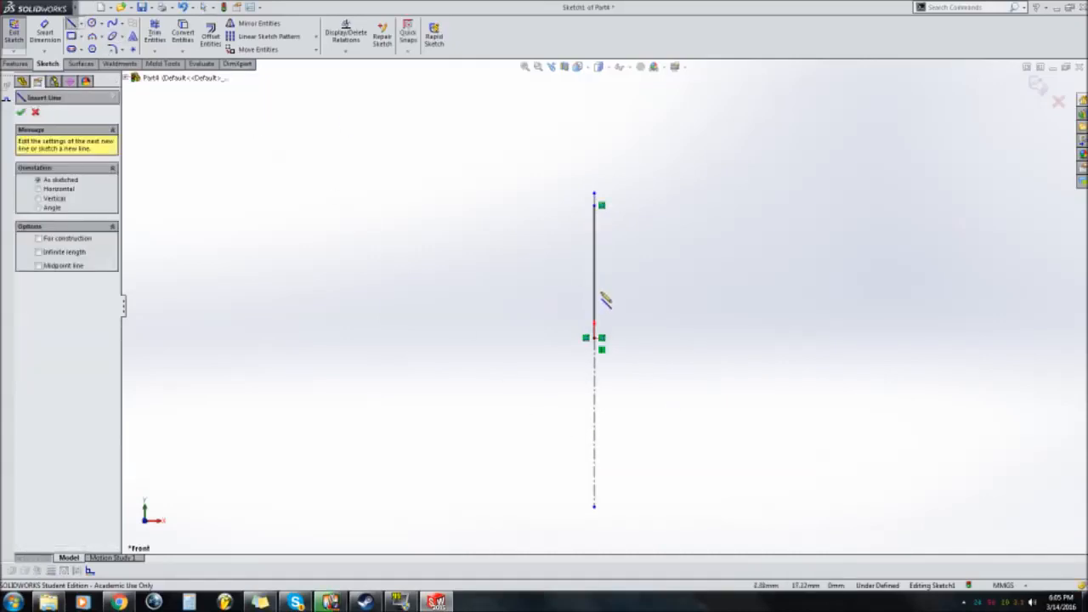
click(595, 339)
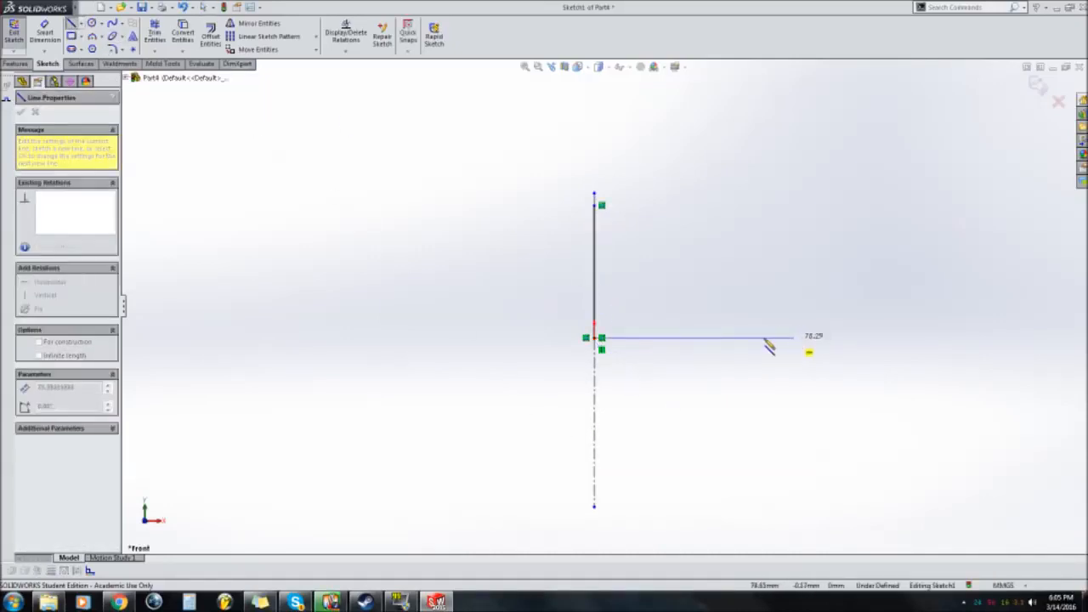
click(711, 341)
key(Escape)
click(699, 339)
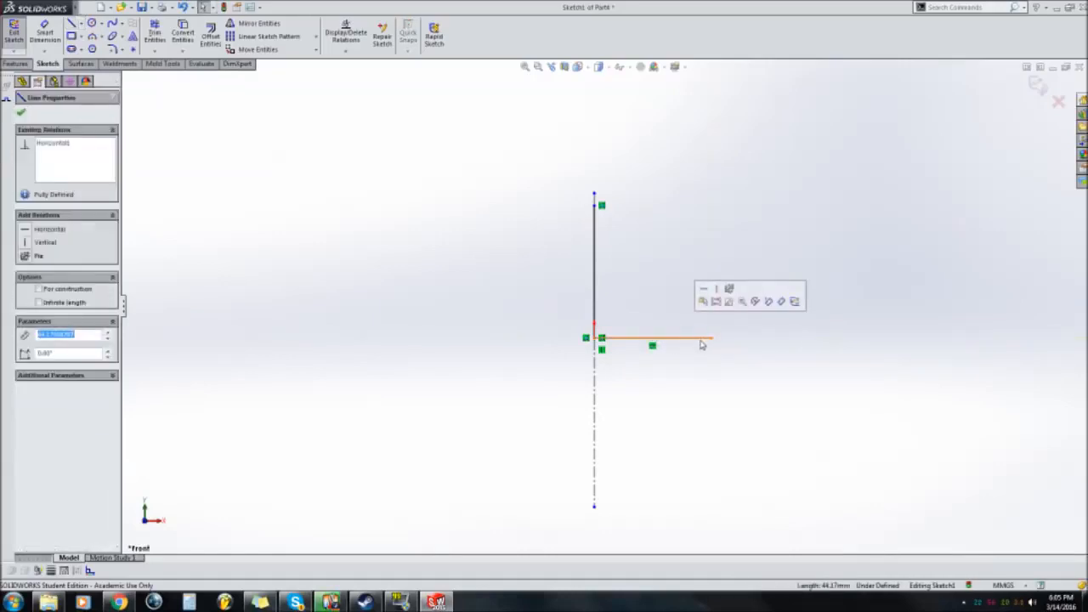
text(45)
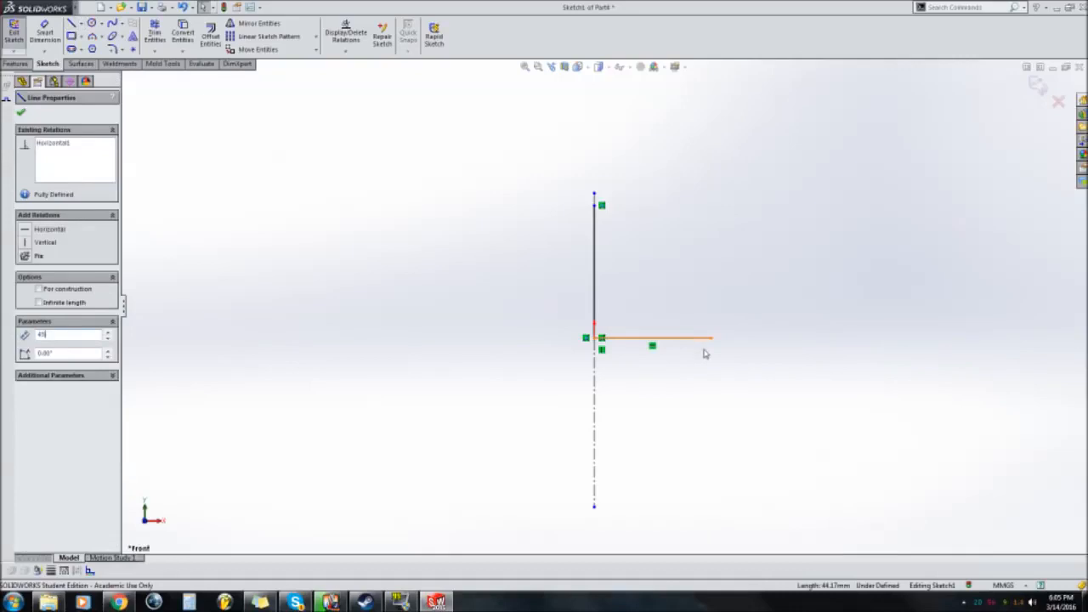
key(Return)
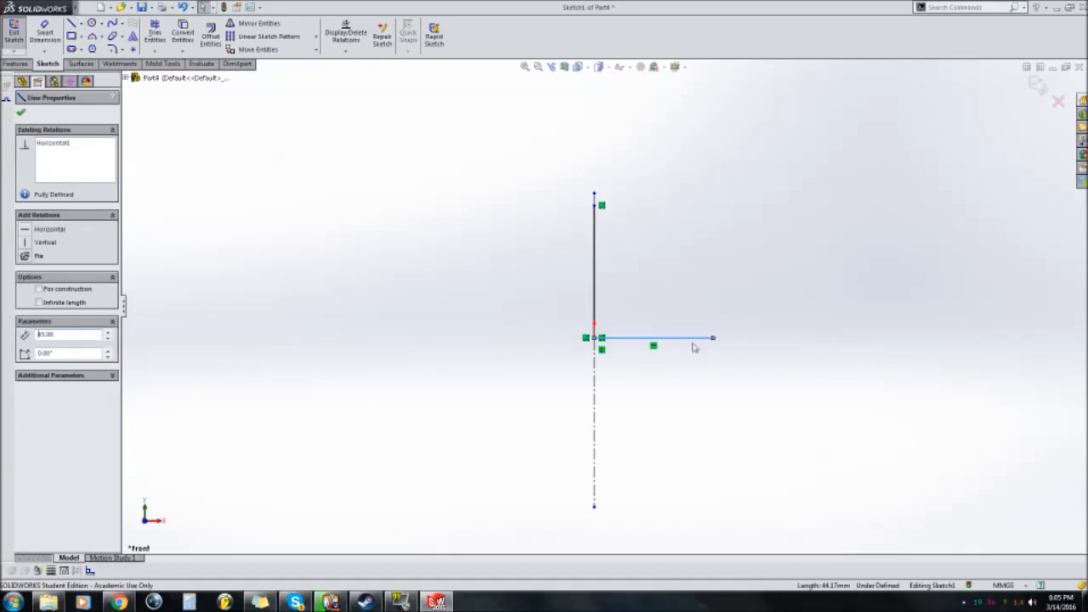
click(21, 114)
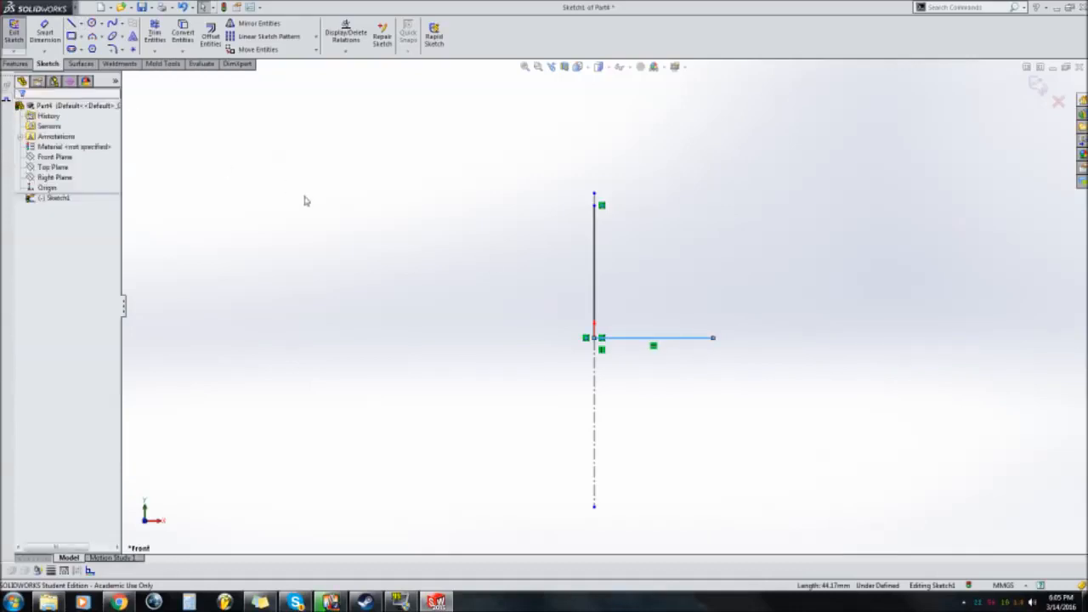
click(304, 197)
Draw a short horizontal line from the upper end of the 50 mm line and set its length to 7 mm.
click(71, 23)
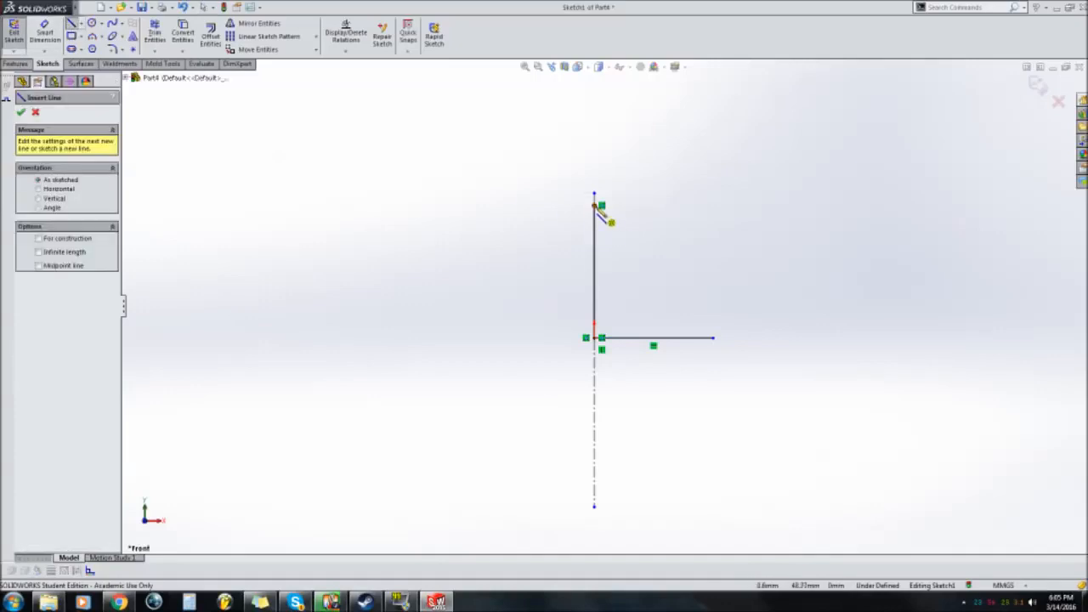
click(608, 212)
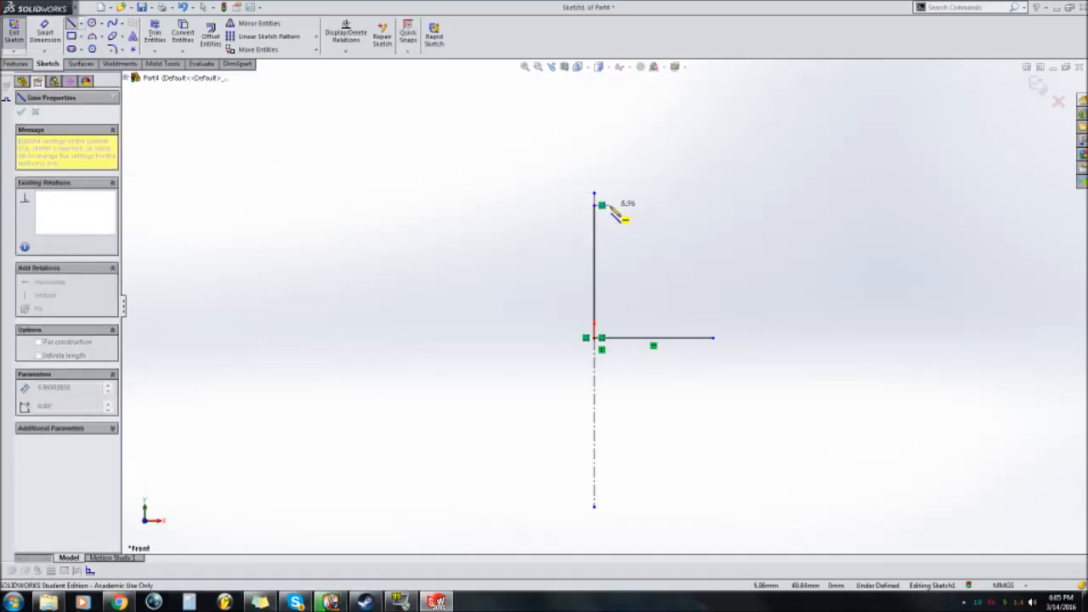
click(614, 207)
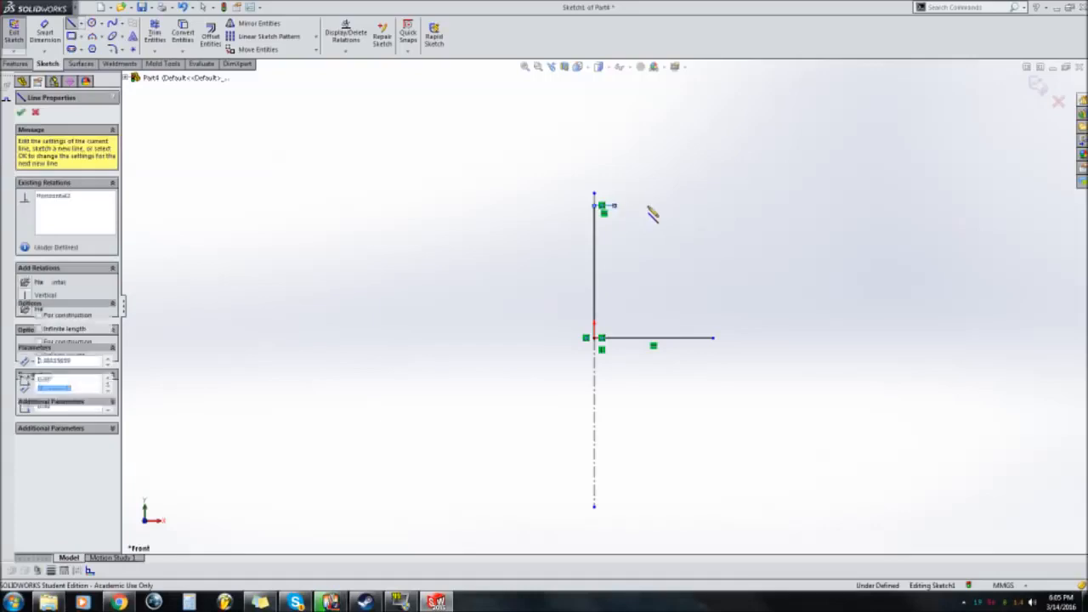
key(Escape)
click(611, 206)
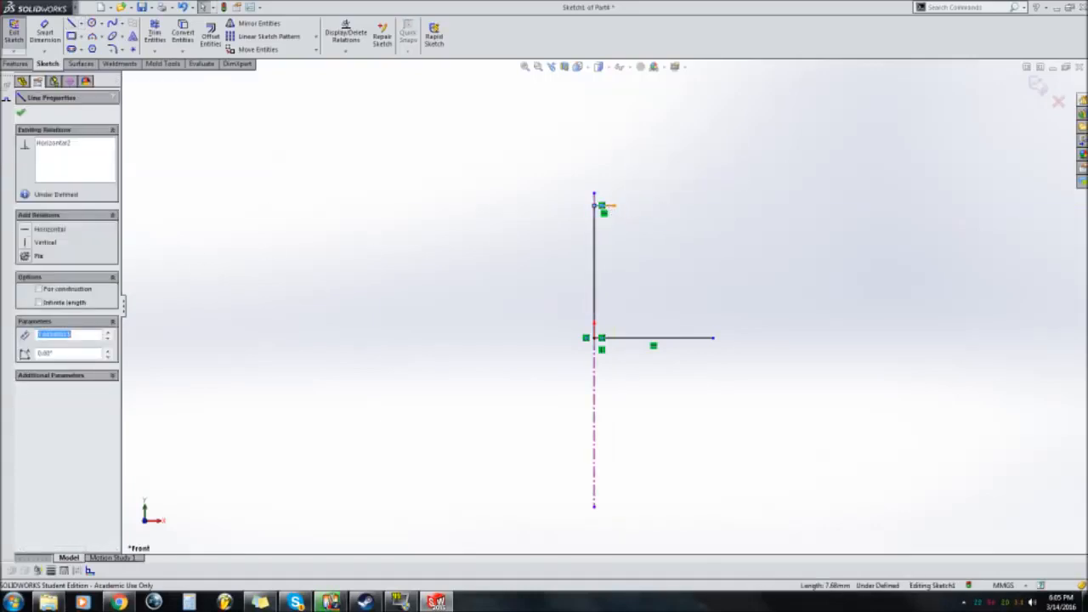
click(22, 114)
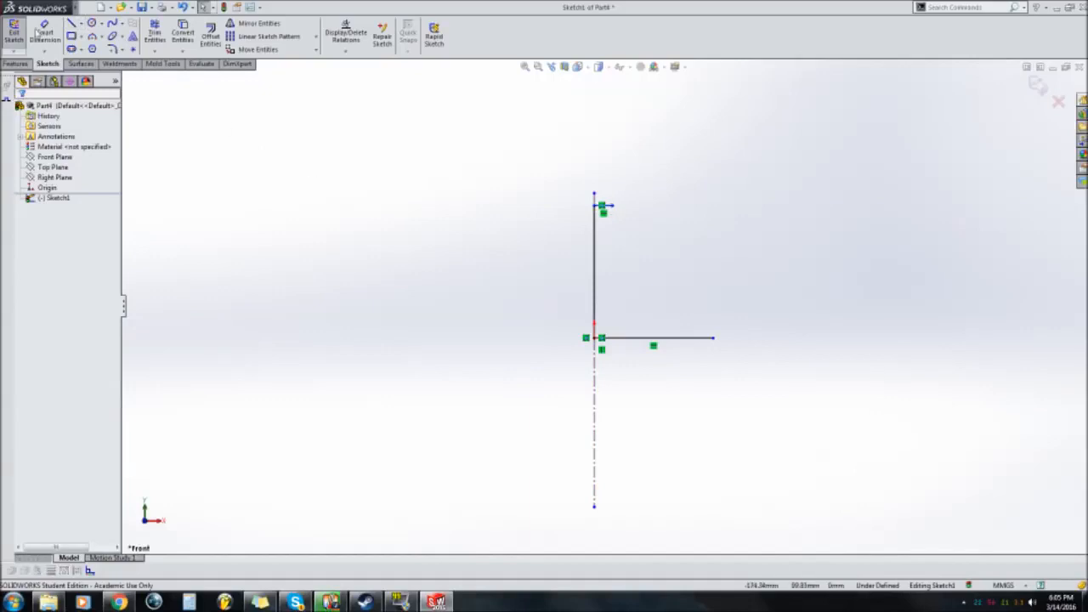
click(92, 36)
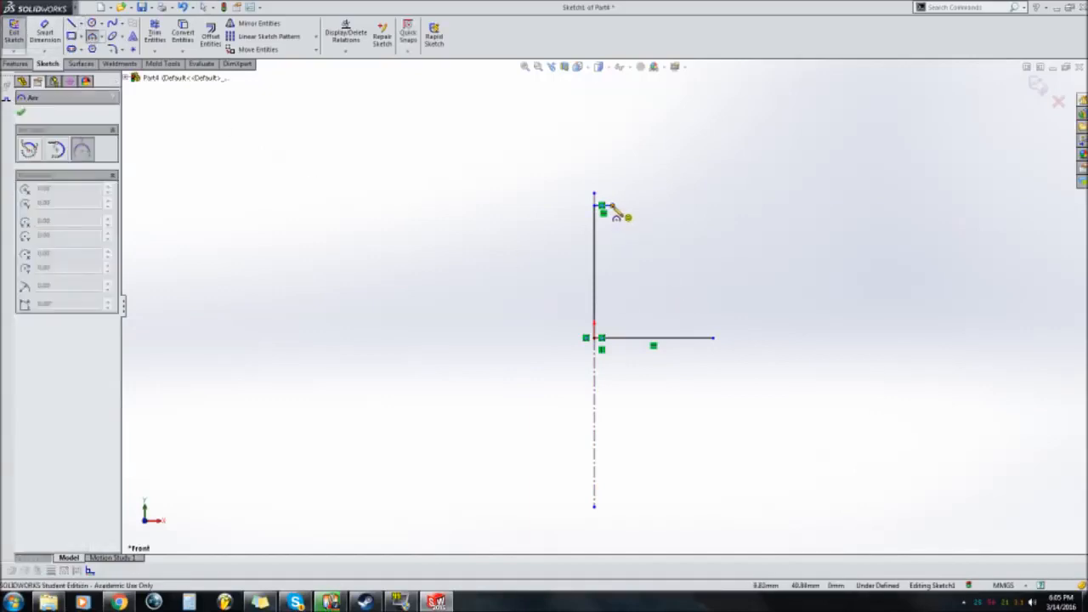
click(603, 206)
key(Escape)
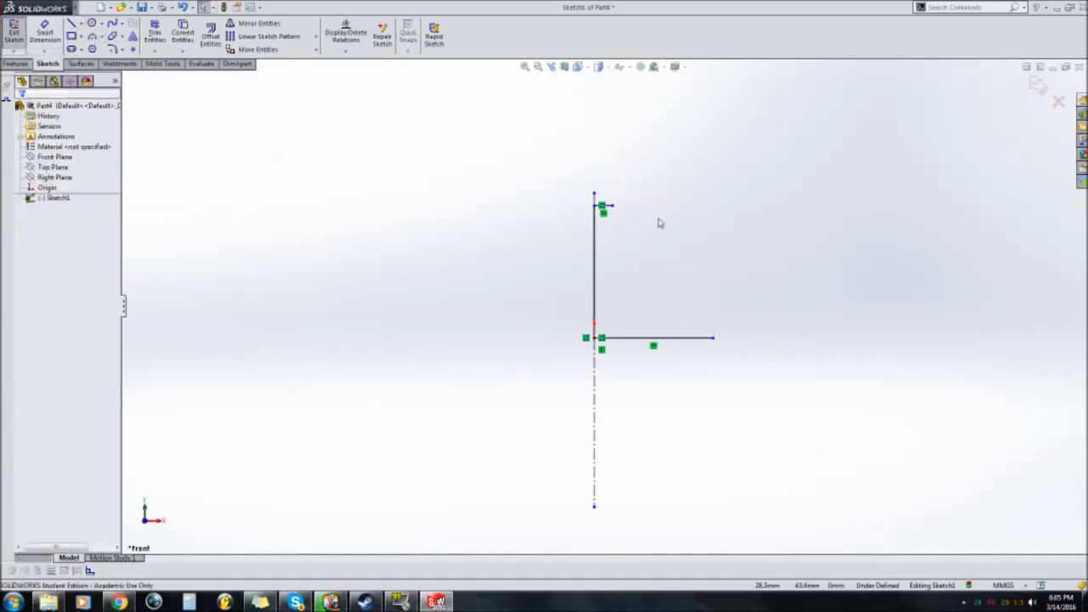
Draw a short vertical line upward from the outer end of the base line and set its length to 4 mm.
key(l)
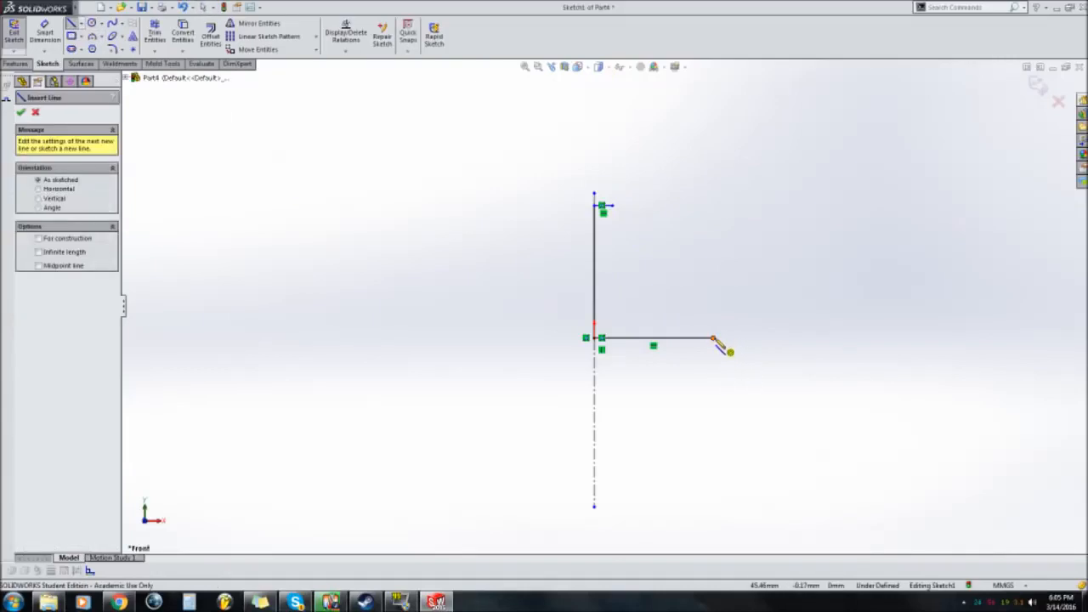
click(714, 338)
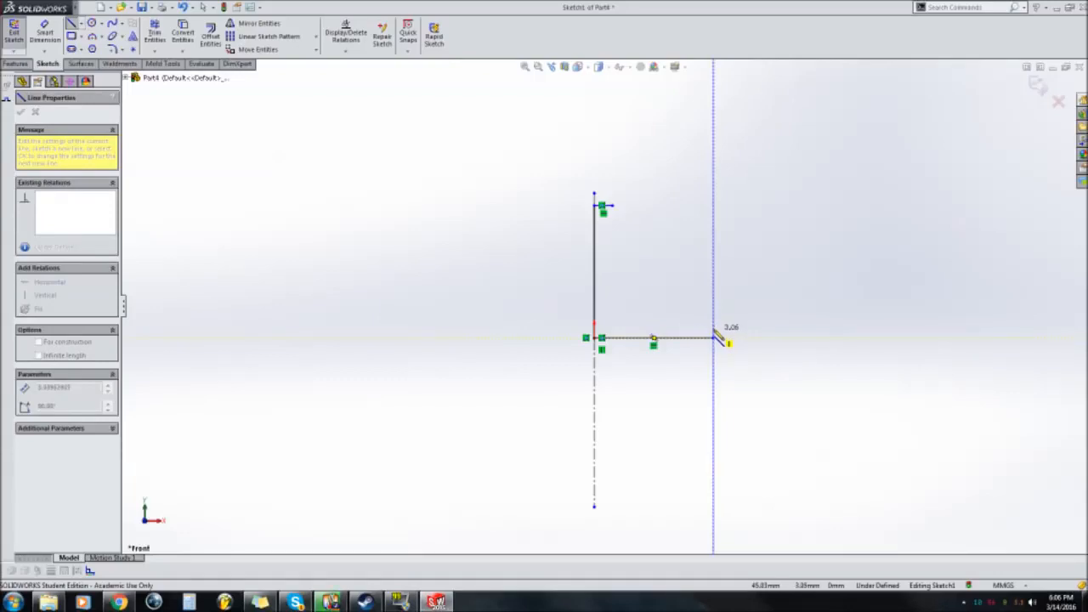
click(713, 329)
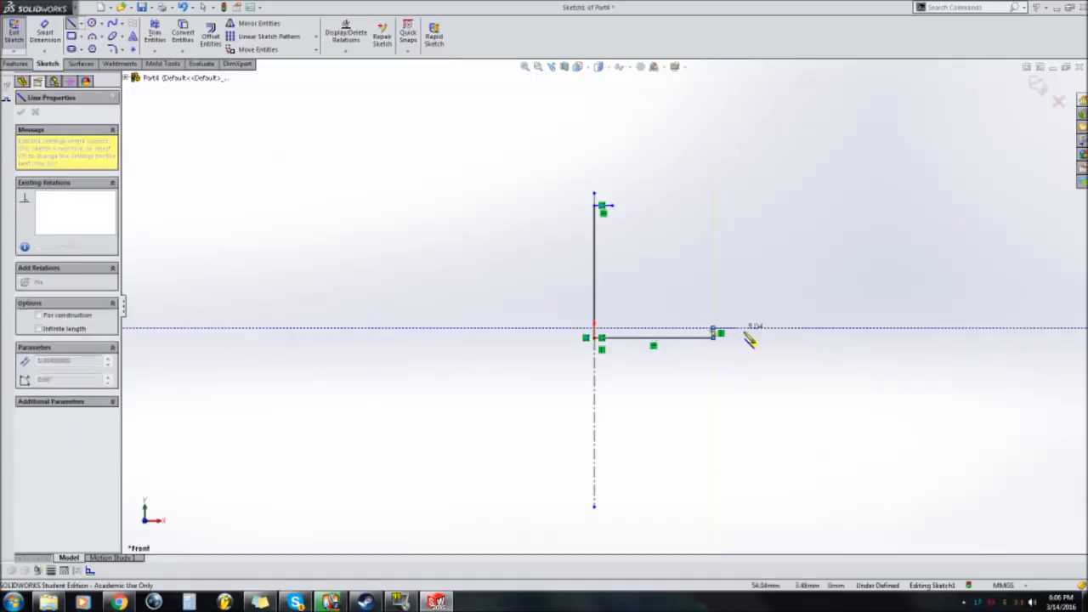
key(Escape)
click(715, 333)
text(3.60)
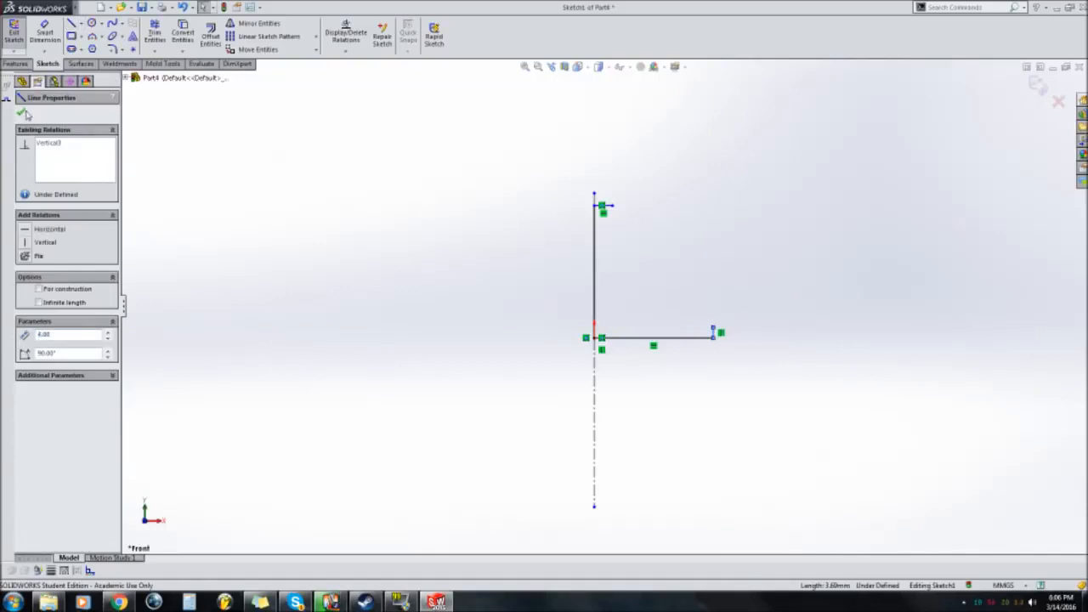
click(24, 113)
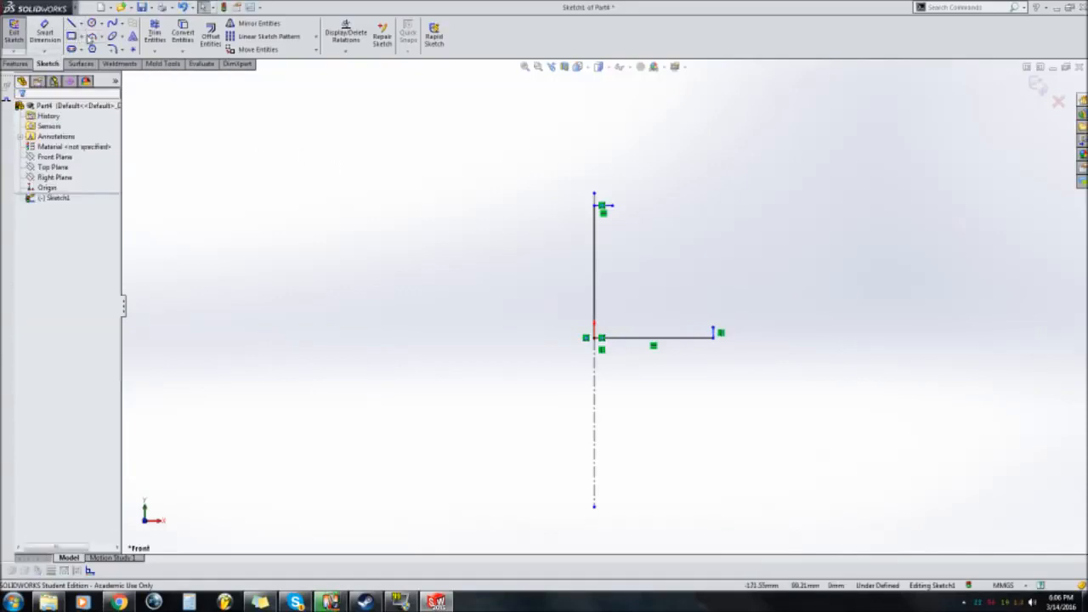
Close the profile with an inward-curving three-point arc of about 53 mm radius between the open ends of the two short lines.
click(613, 205)
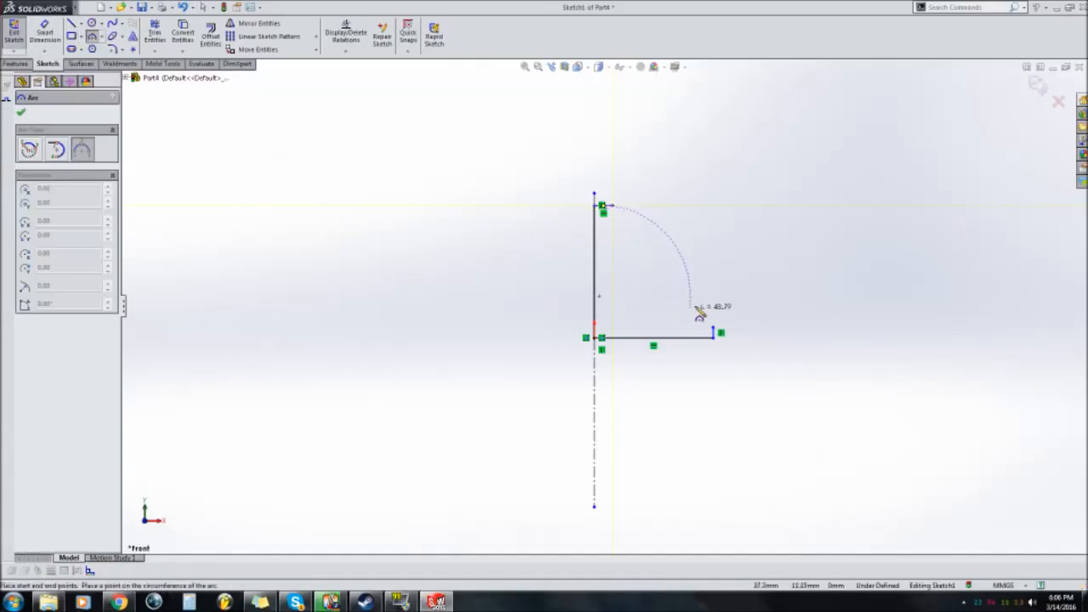
click(720, 332)
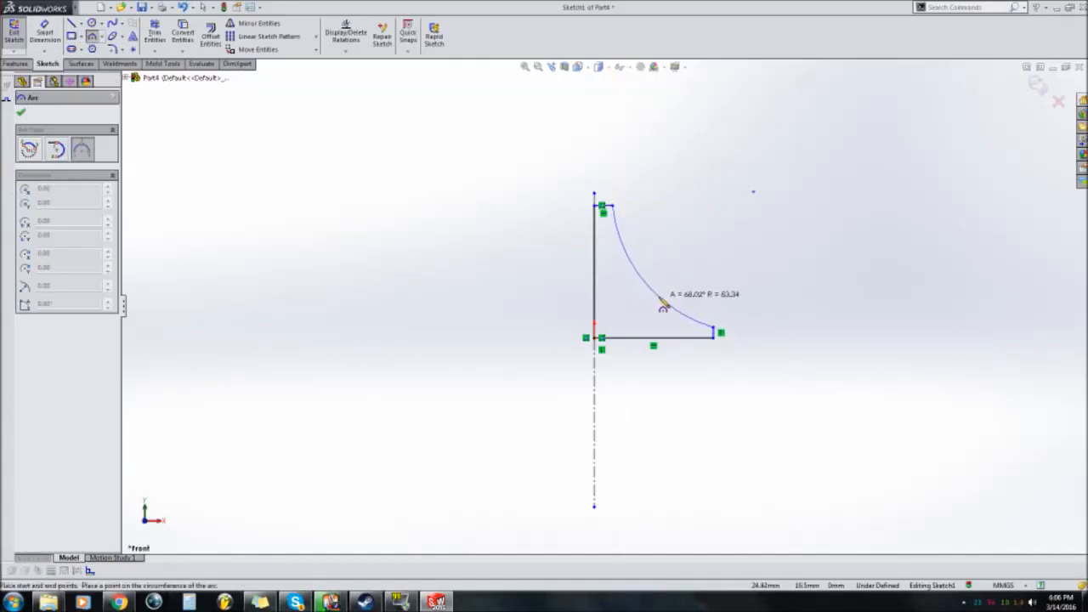
click(663, 307)
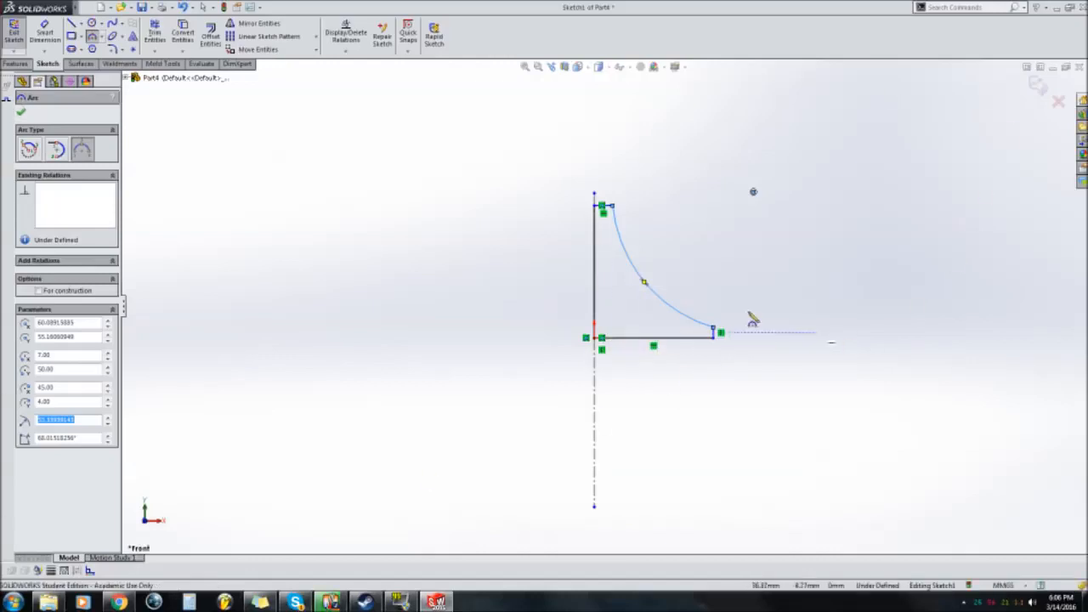
click(21, 112)
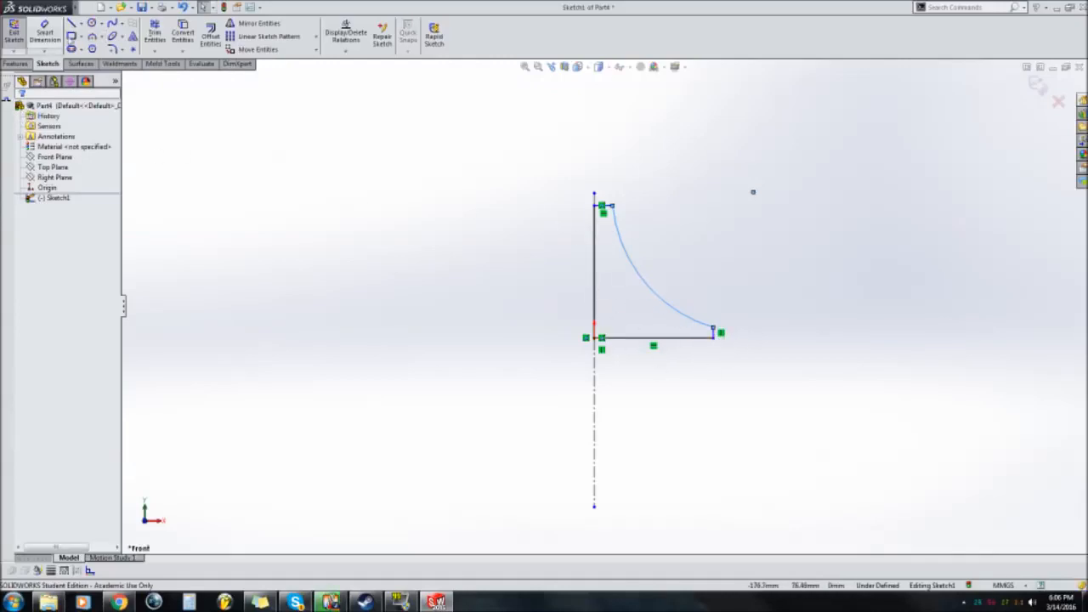
Revolve the closed profile 360 degrees about the centerline into a solid body.
click(15, 63)
click(54, 36)
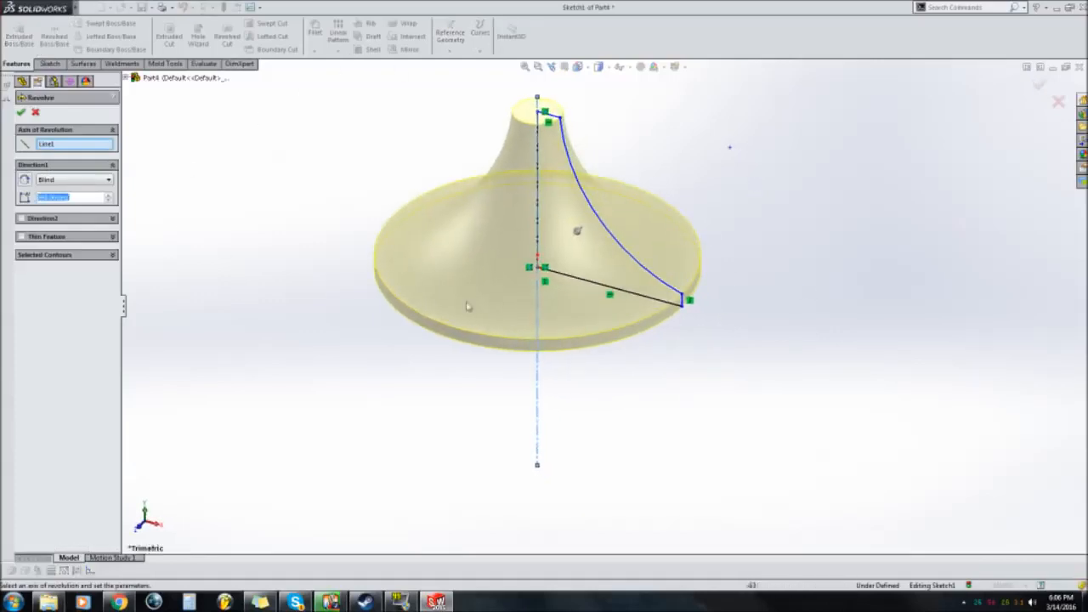
middle_drag(562, 262, 557, 226)
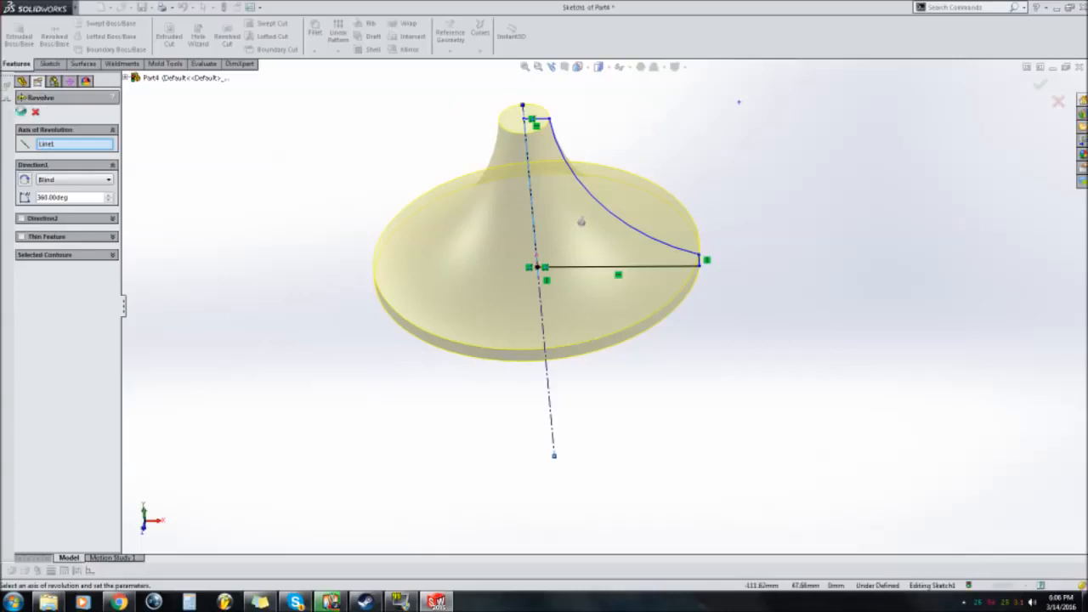
click(21, 111)
middle_drag(520, 189, 493, 187)
click(585, 68)
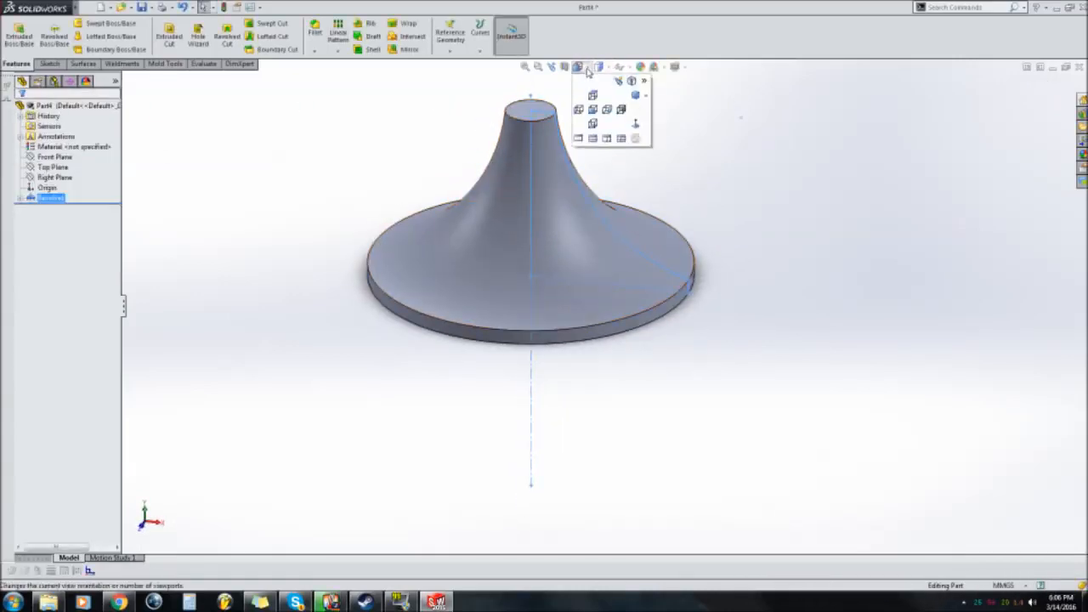
Create a reference plane from the flat underside of the disc with an offset distance of 0 mm.
click(593, 109)
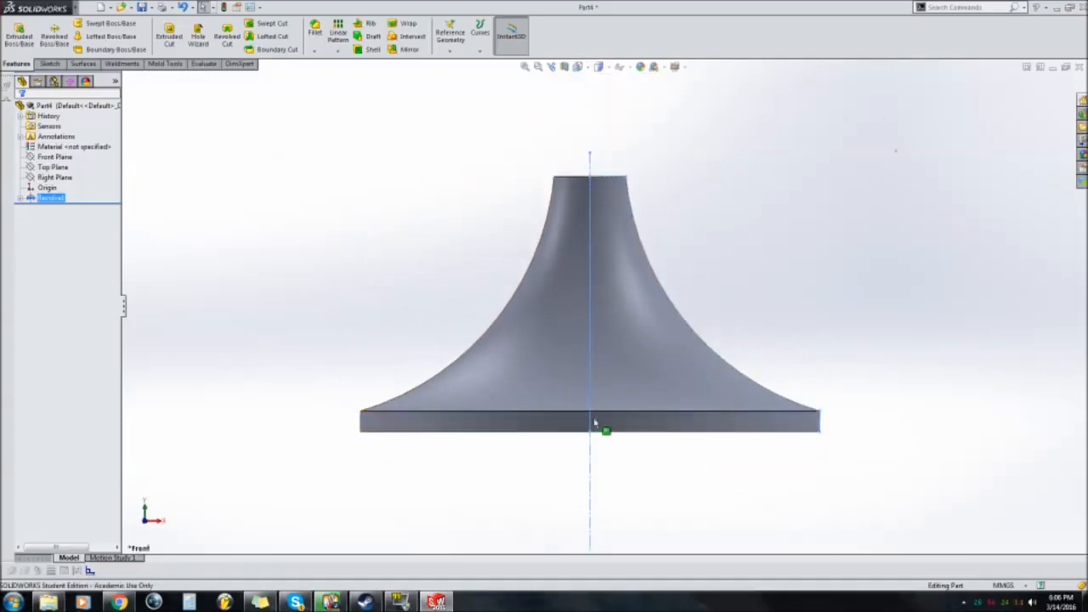
middle_drag(623, 353, 661, 243)
click(883, 136)
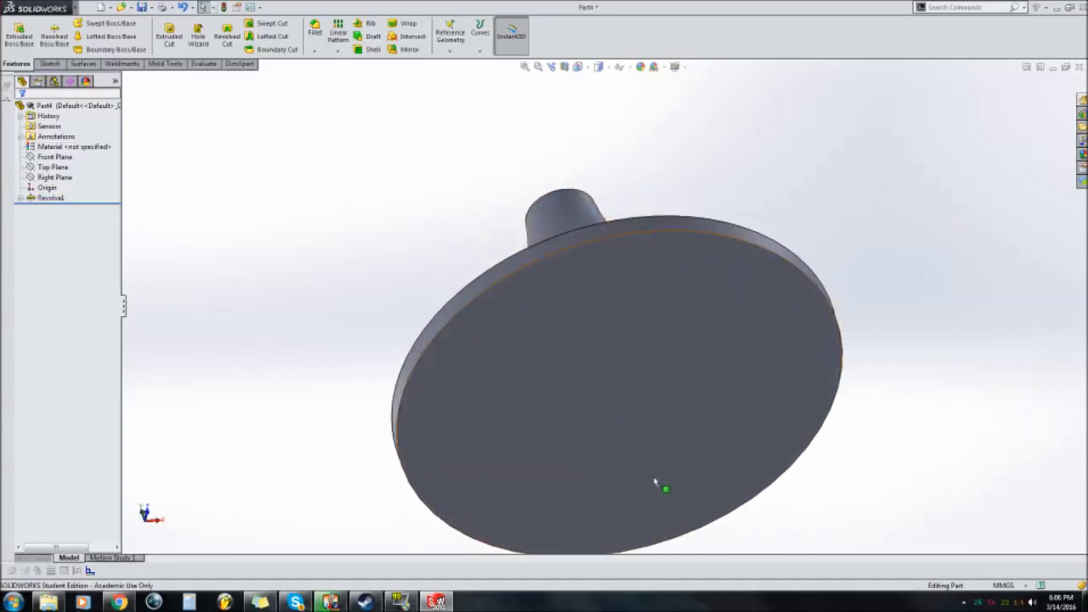
click(523, 357)
key(alt+i)
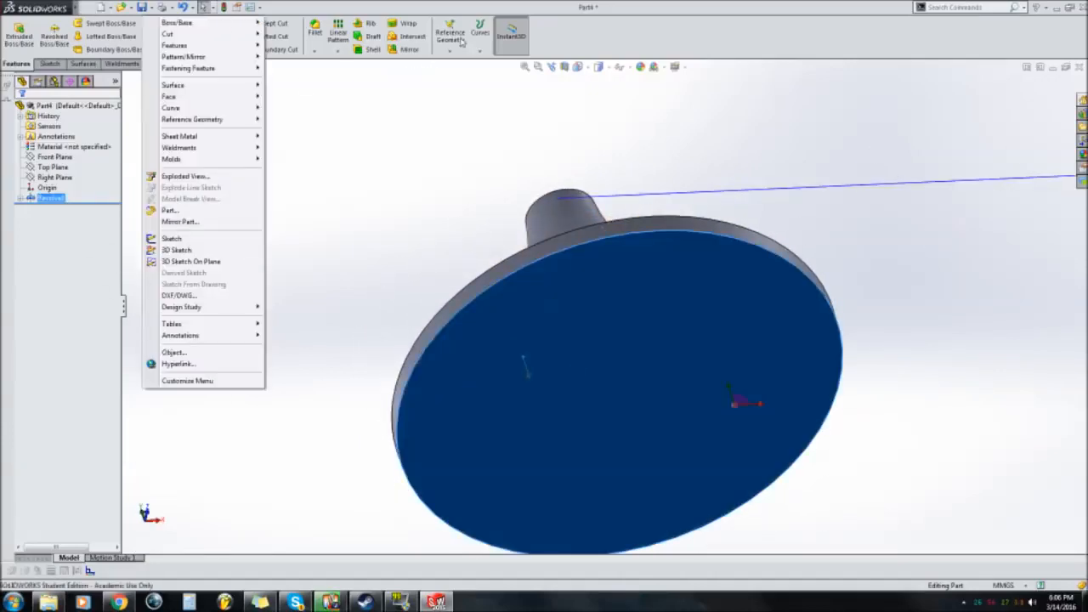
click(403, 112)
click(598, 394)
click(451, 36)
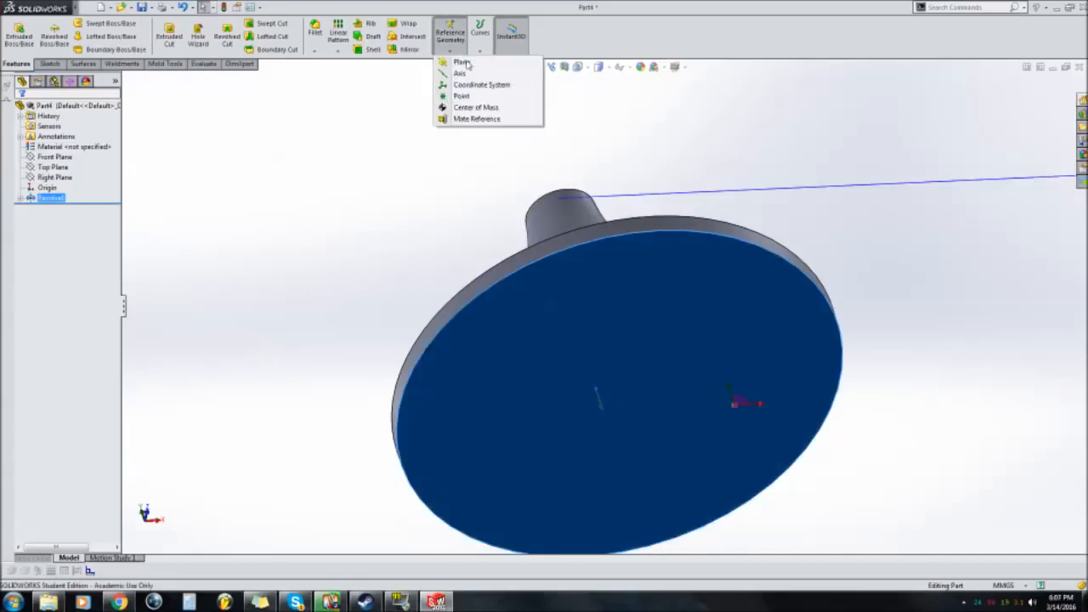
click(462, 63)
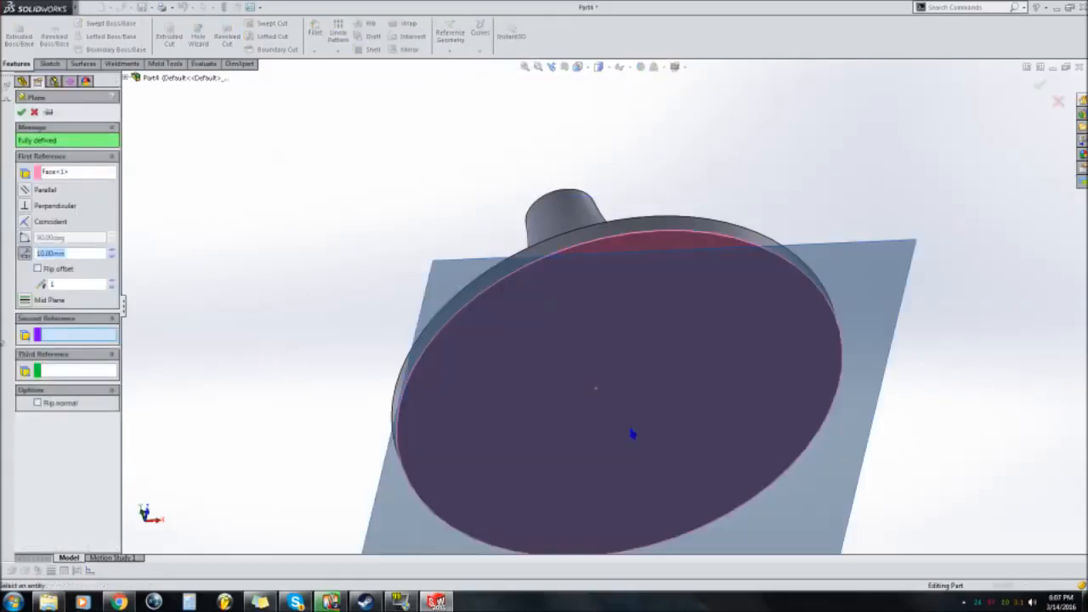
text(0)
key(Return)
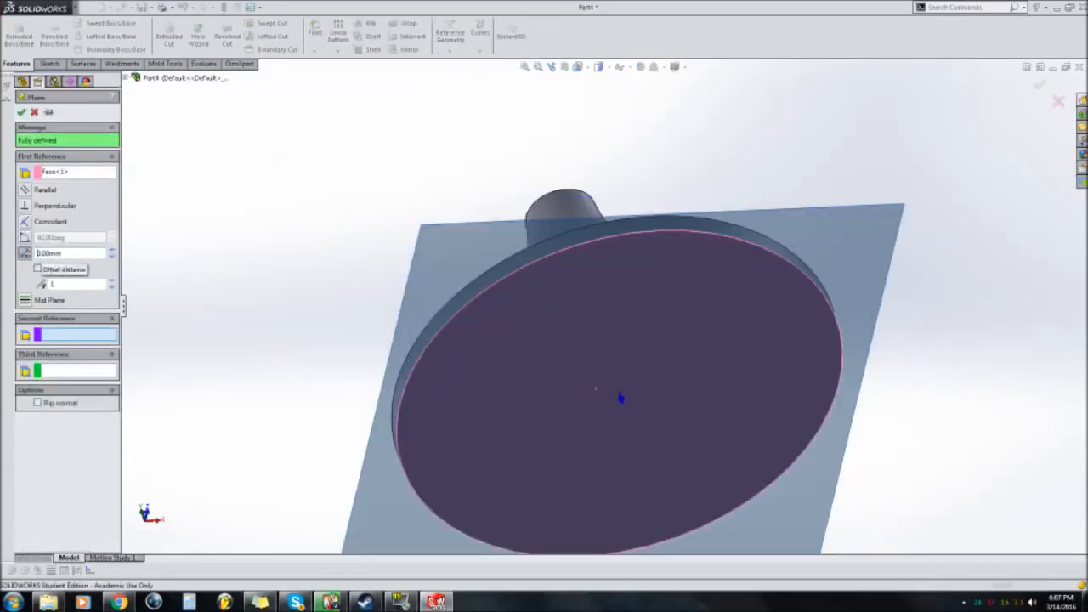
middle_drag(496, 251, 532, 255)
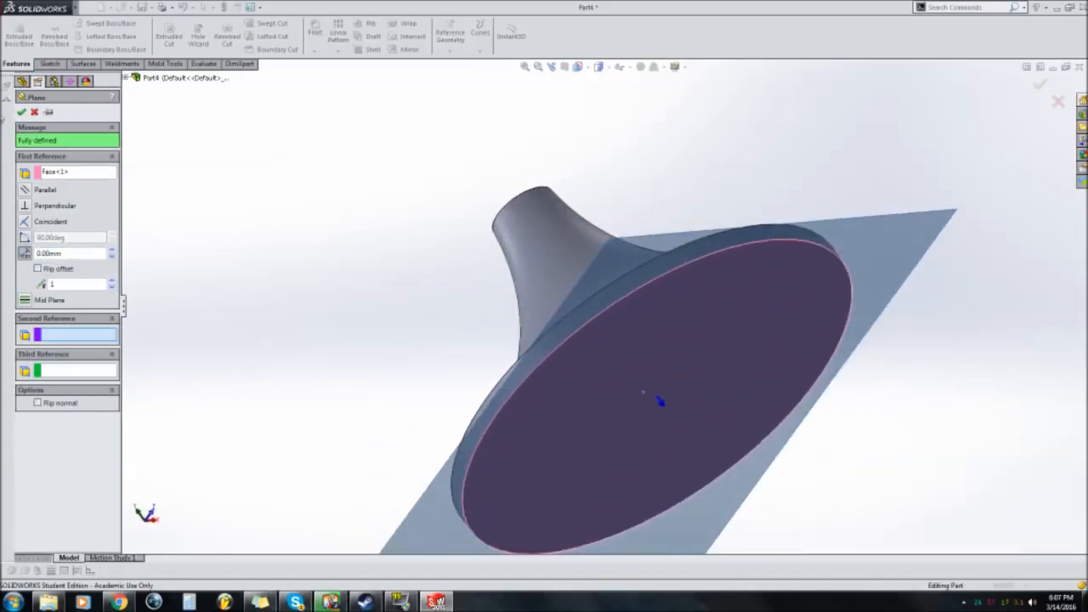
click(22, 114)
Sketch a three-point arc of about 49 mm radius on the underside plane, from the origin to the disc's outer edge.
middle_drag(554, 391, 520, 297)
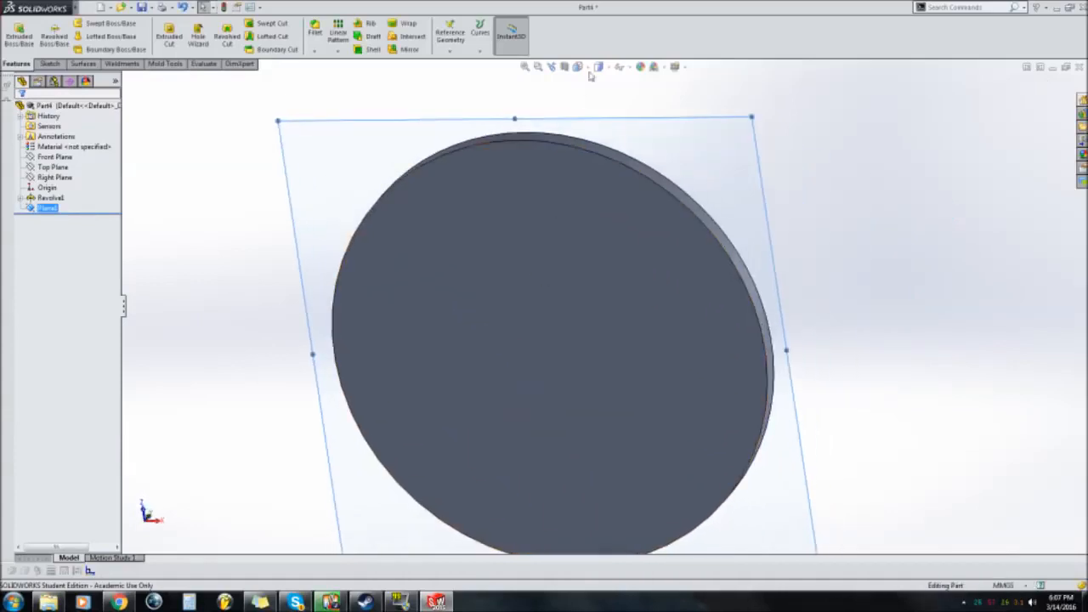
click(578, 67)
click(594, 123)
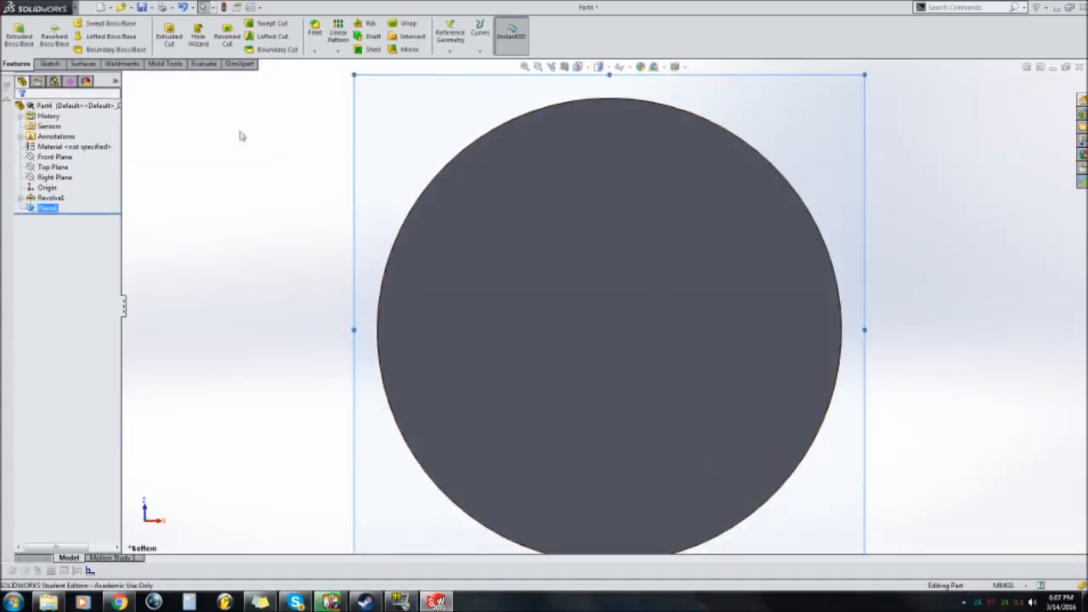
click(50, 64)
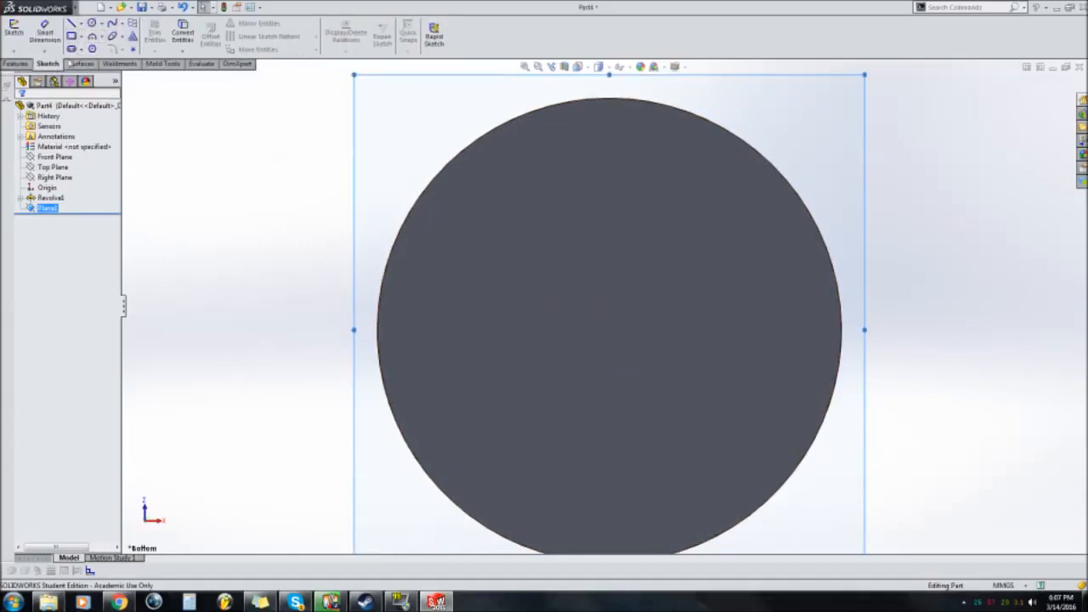
click(93, 48)
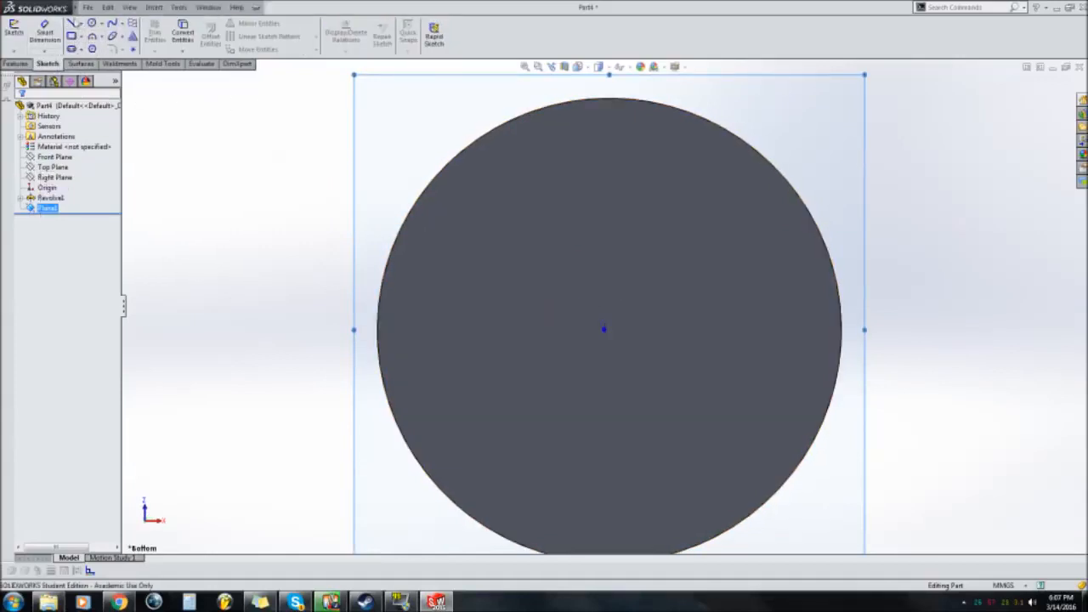
click(100, 36)
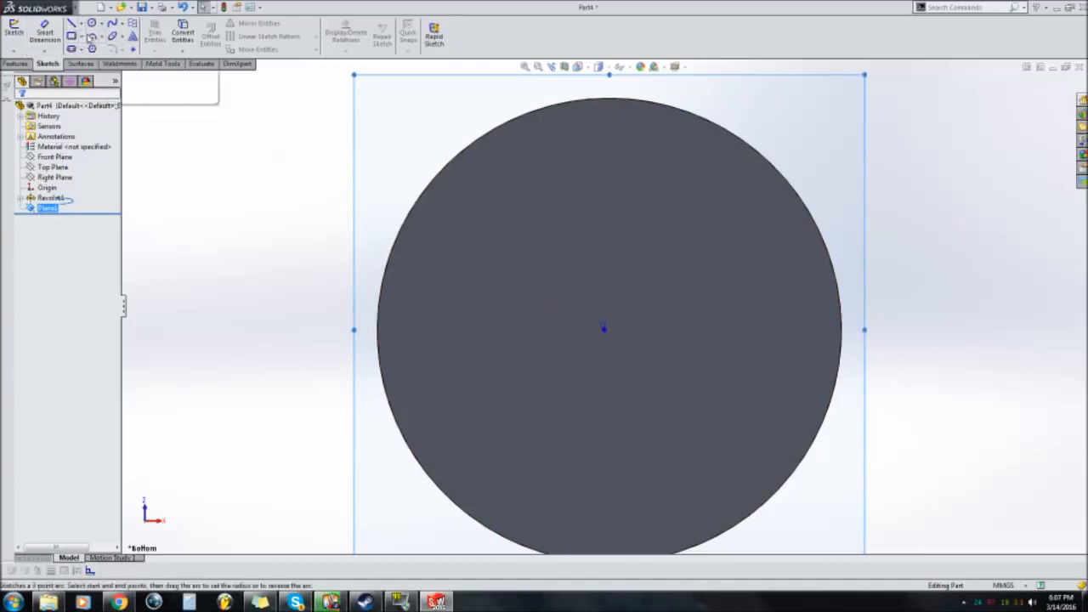
click(111, 101)
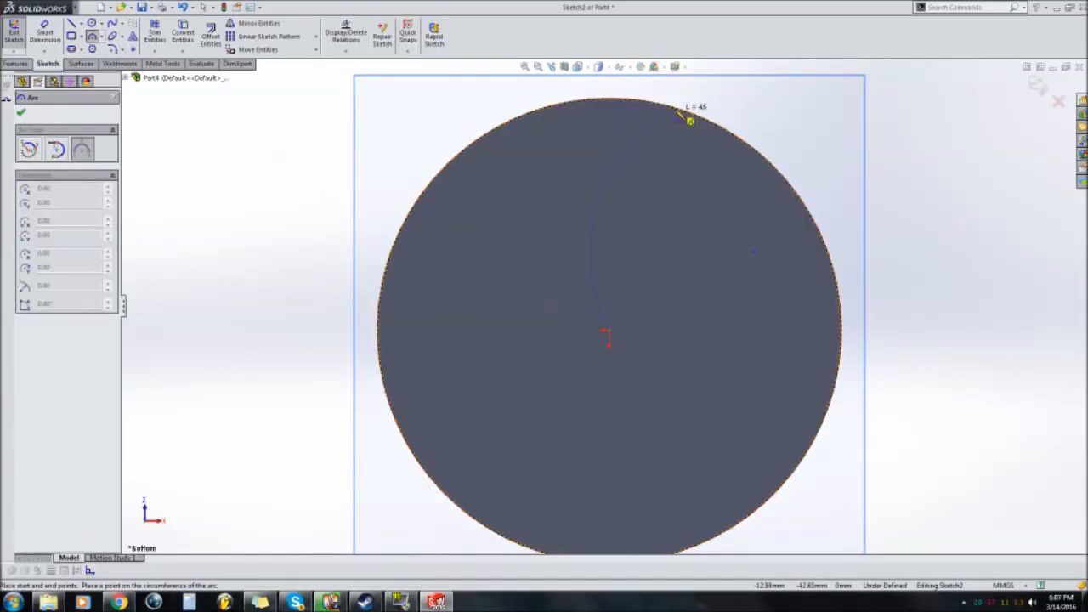
click(677, 110)
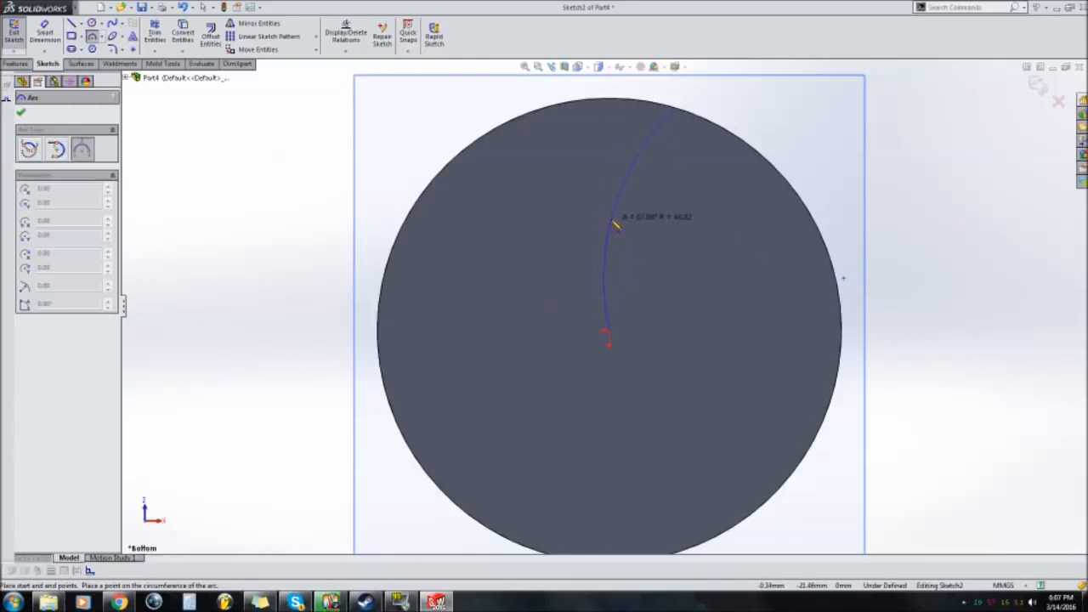
click(617, 224)
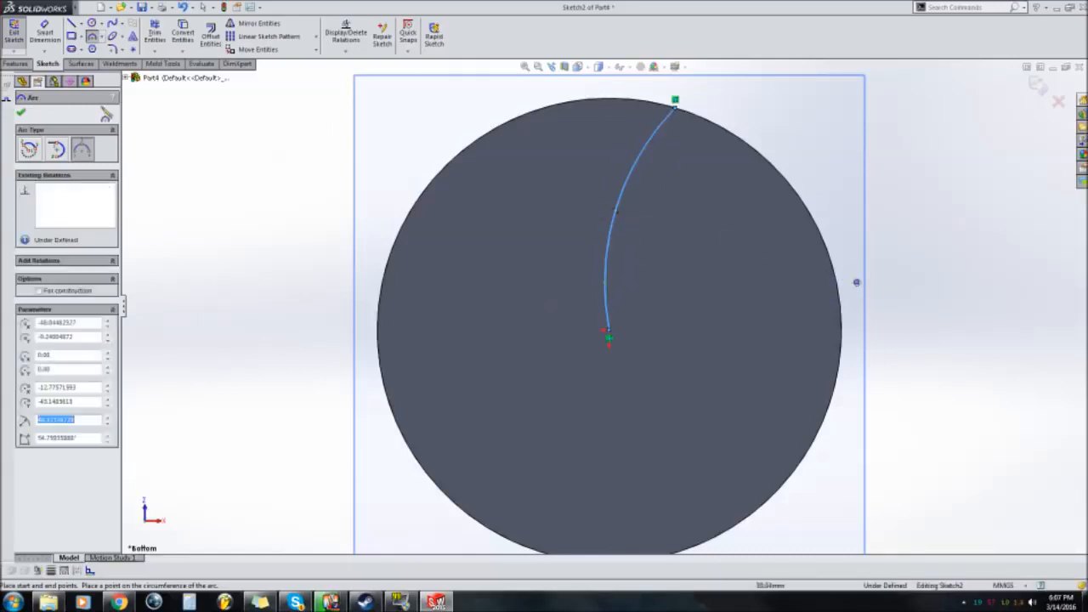
key(Escape)
click(91, 36)
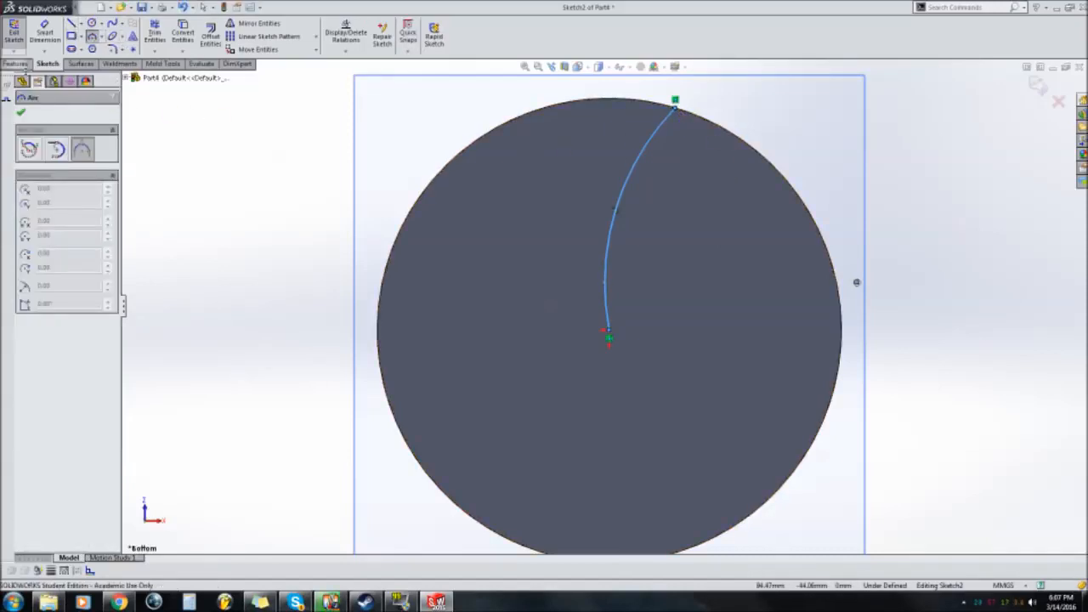
key(Escape)
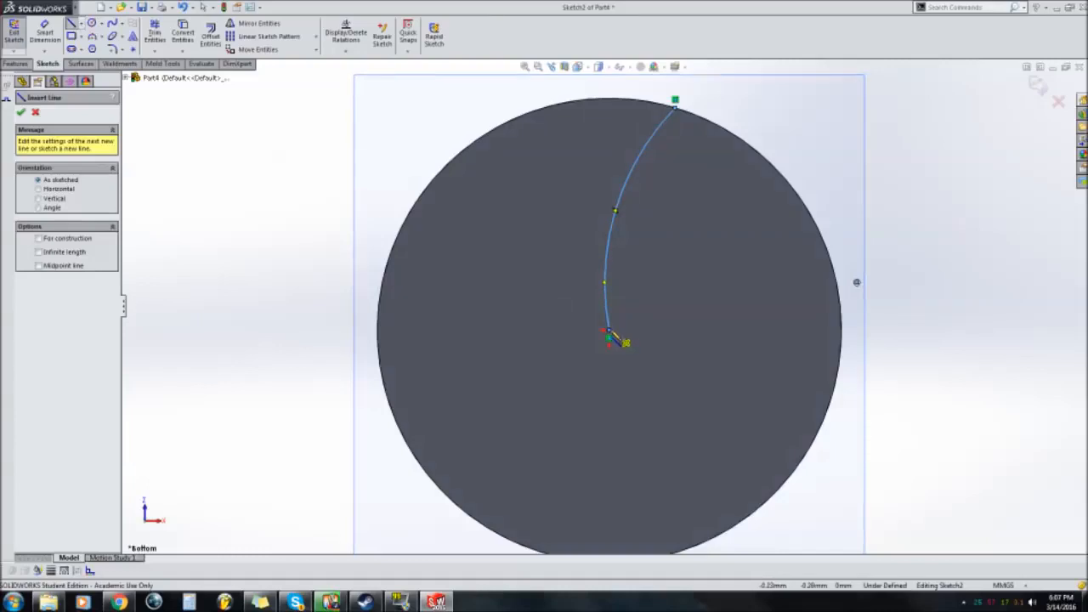
Draw a short line from the arc's end at the origin, perpendicular to the arc, and set its length to 1.5 mm.
click(609, 330)
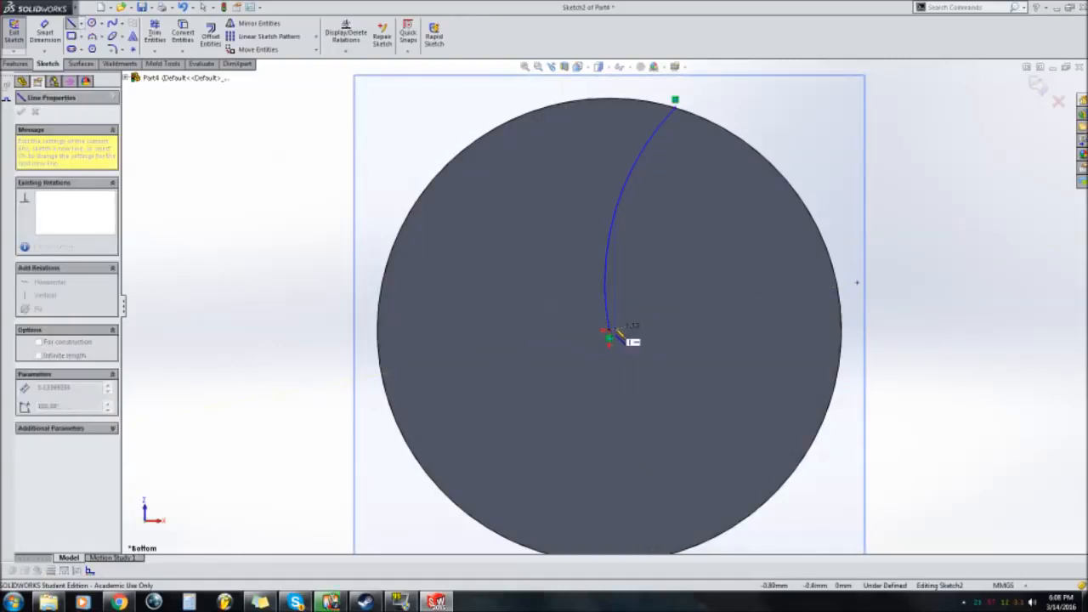
scroll(627, 337, down, 5)
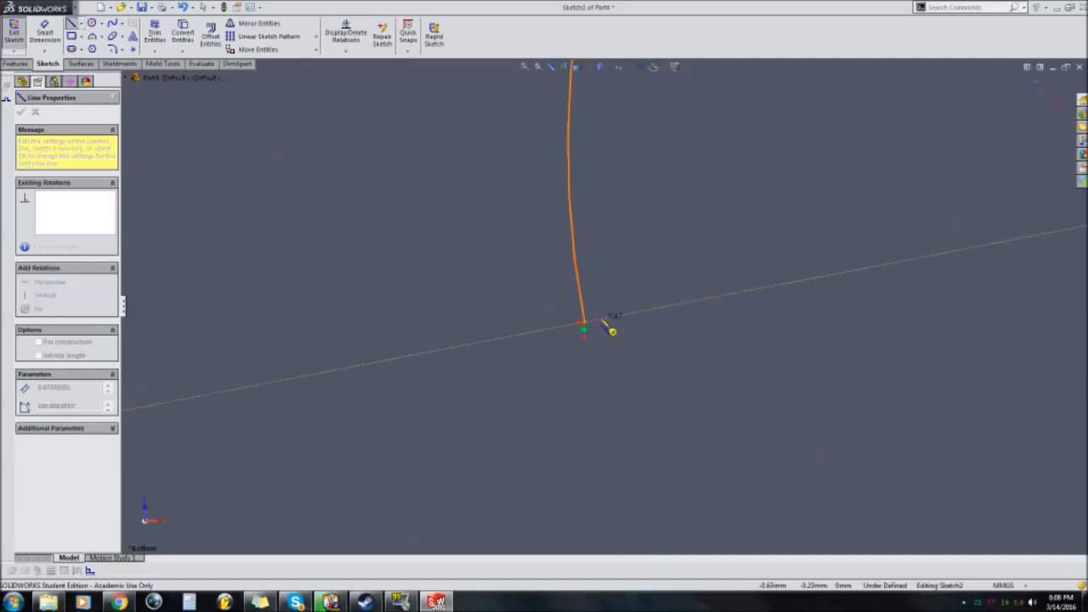
key(Escape)
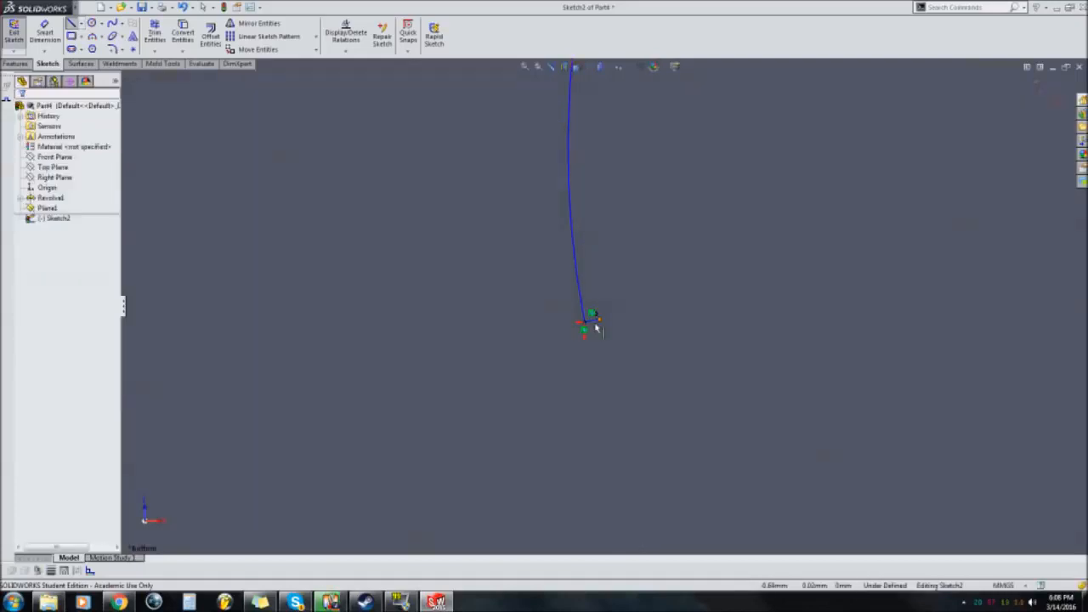
click(586, 317)
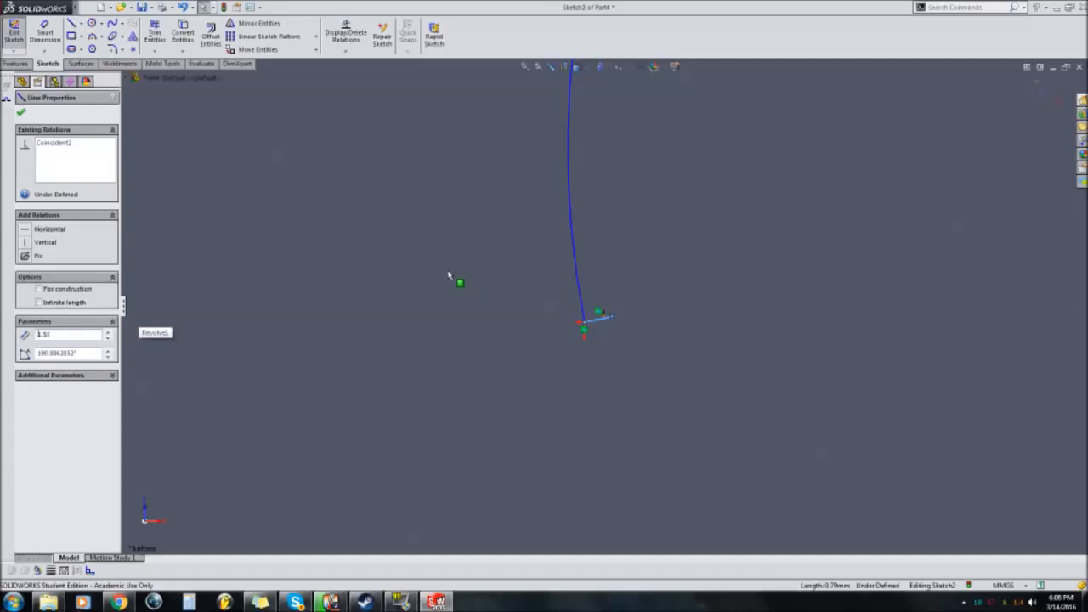
click(23, 116)
Draw a short line from the arc's outer end along the disc's edge and set its length to 1.5 mm.
scroll(765, 223, up, 6)
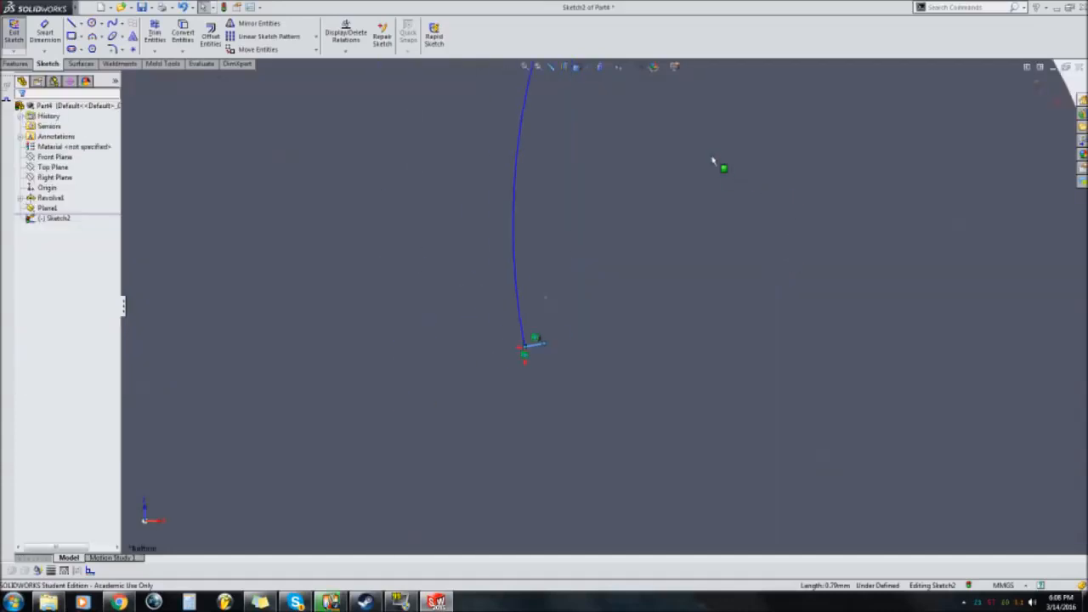
scroll(671, 118, down, 1)
click(72, 23)
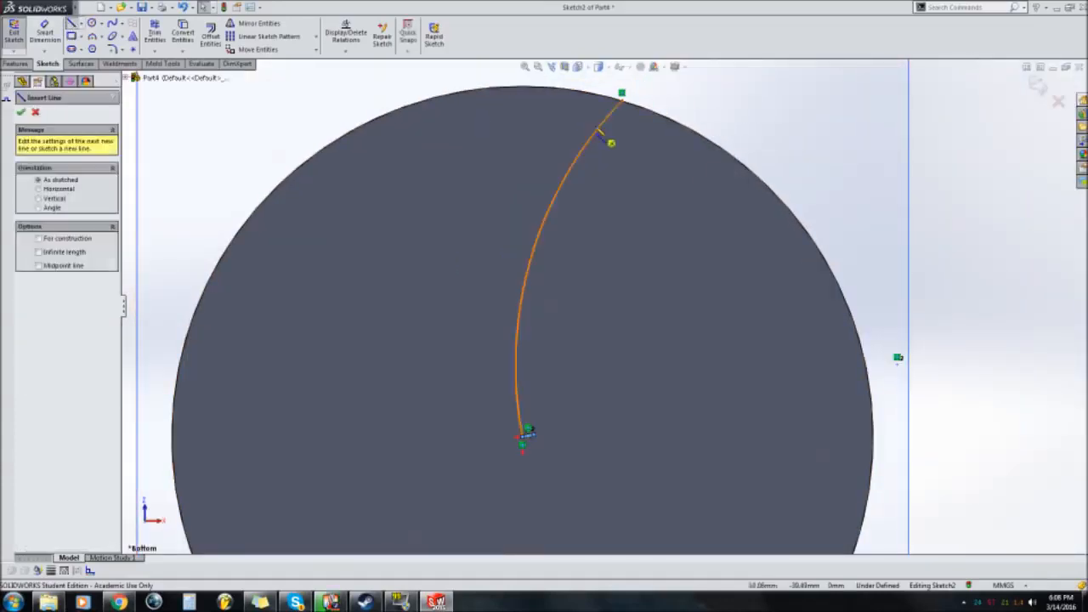
click(623, 96)
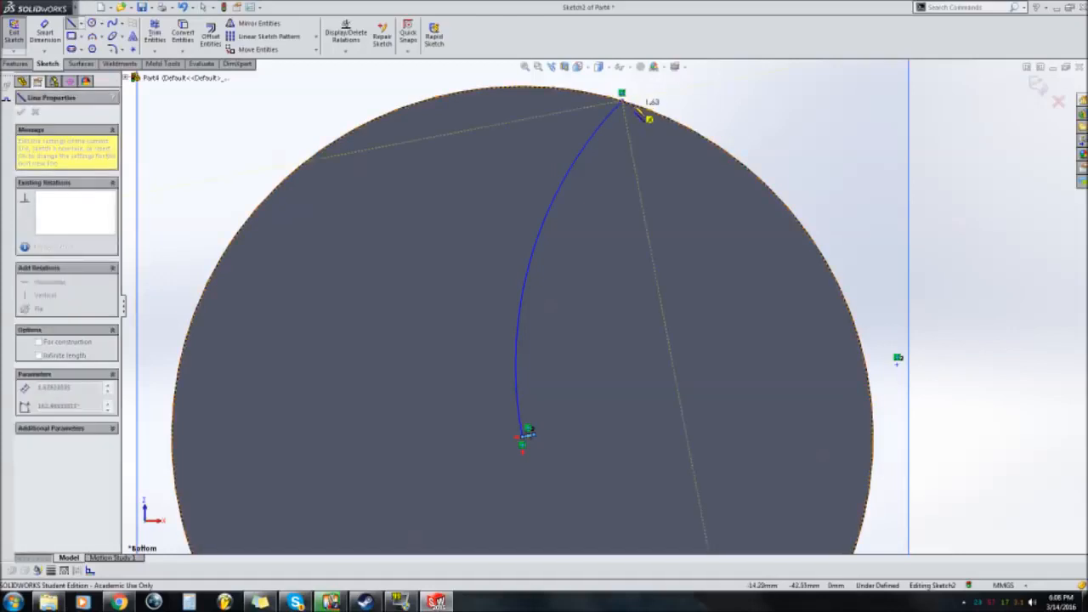
click(634, 104)
key(Escape)
click(630, 103)
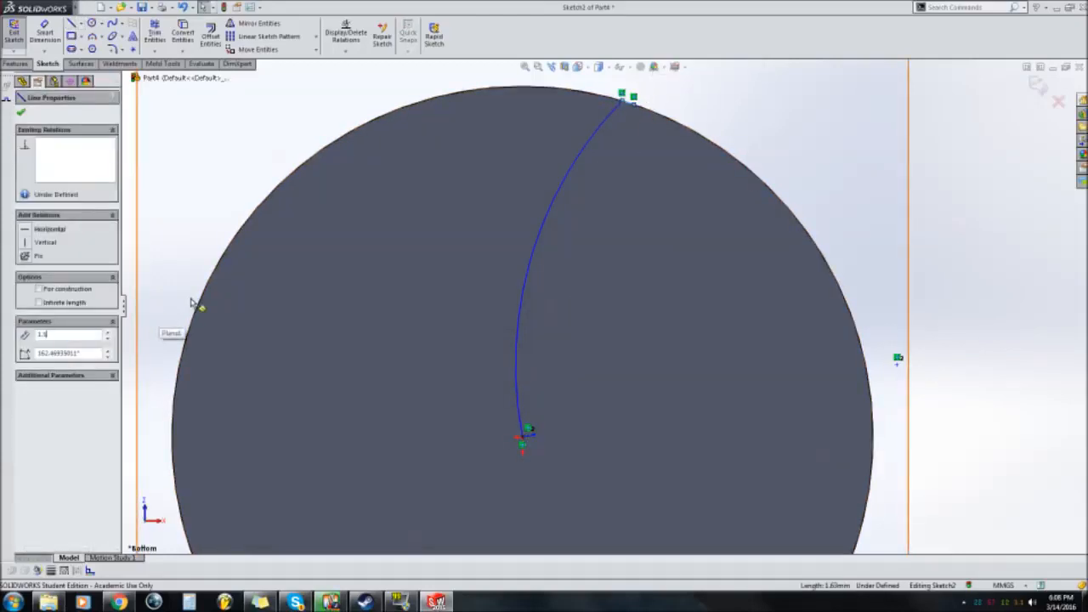
click(21, 112)
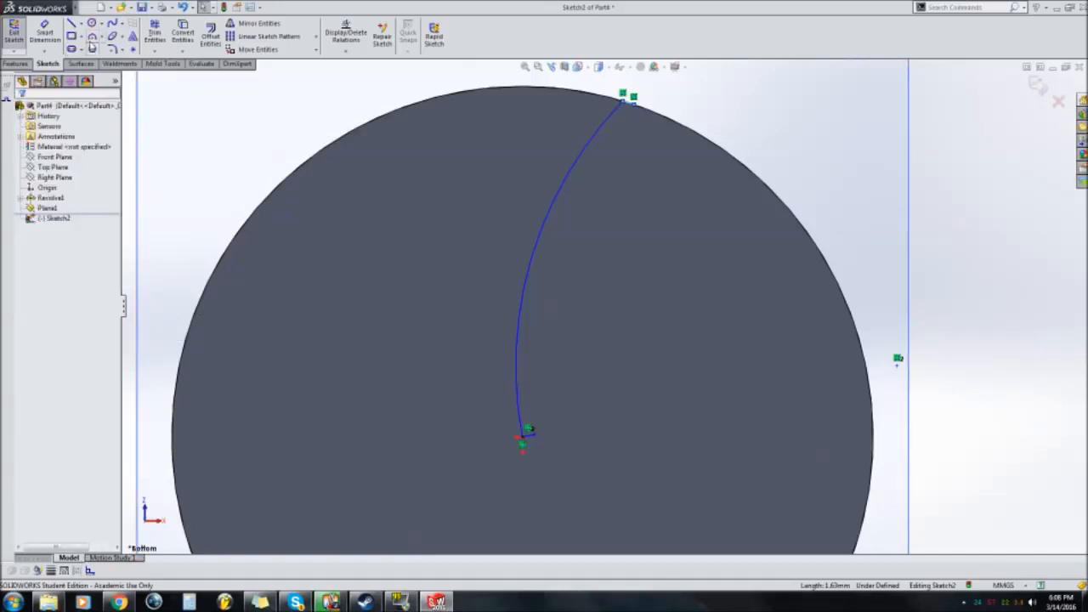
Close the thin curved profile with a second three-point arc of about 50 mm radius between the short lines' free ends, and exit the sketch.
click(92, 38)
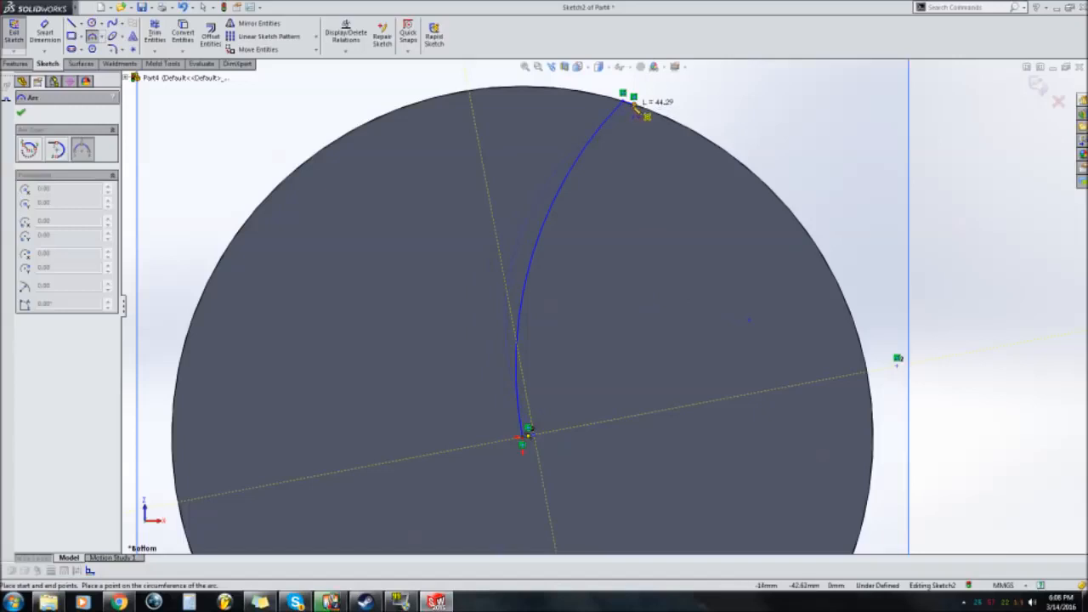
click(635, 100)
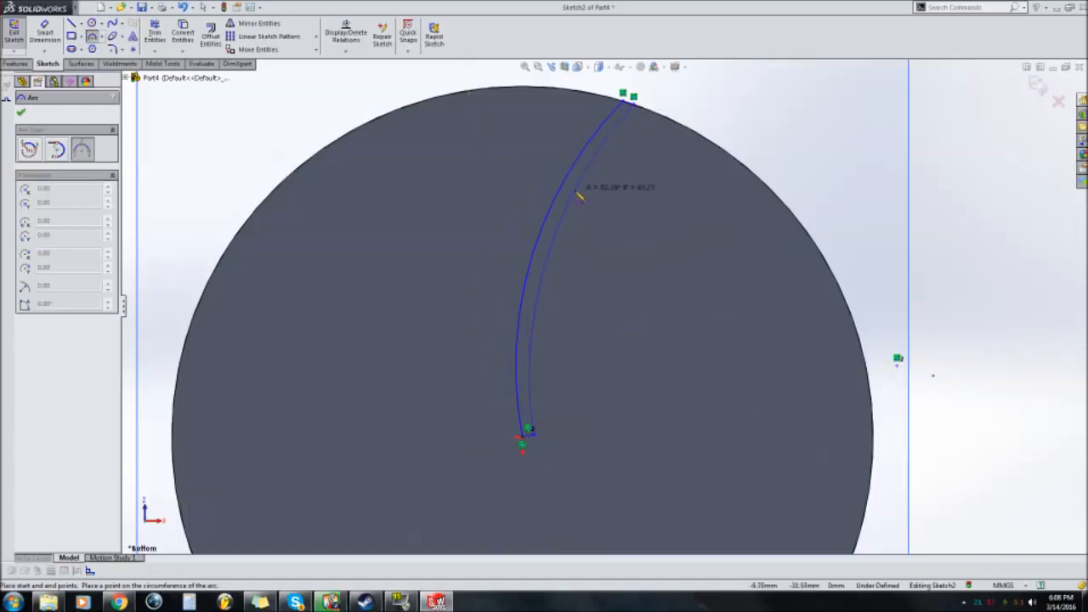
click(577, 199)
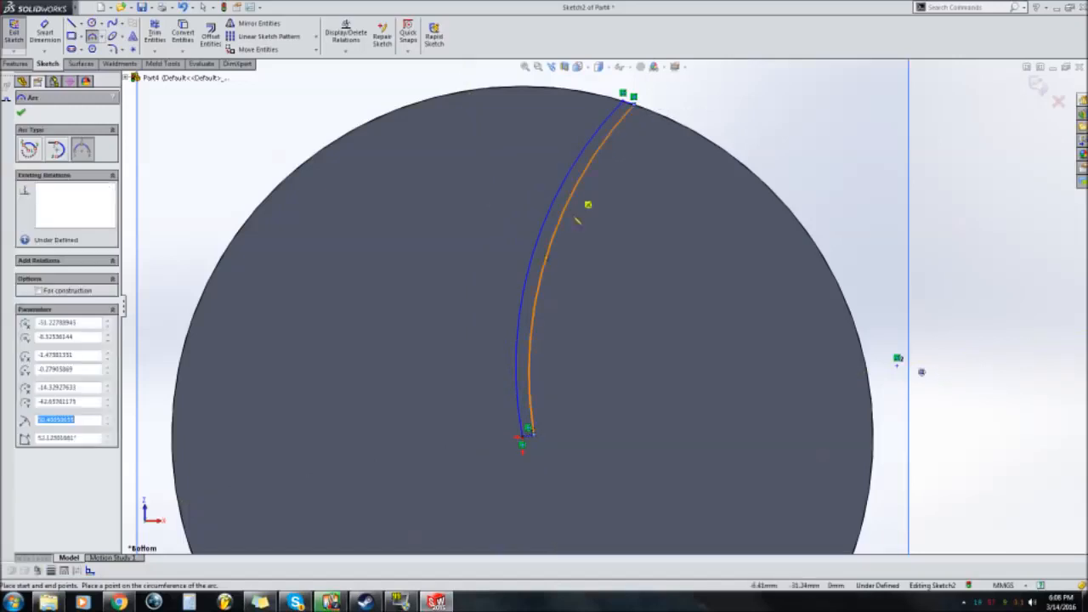
scroll(587, 337, down, 1)
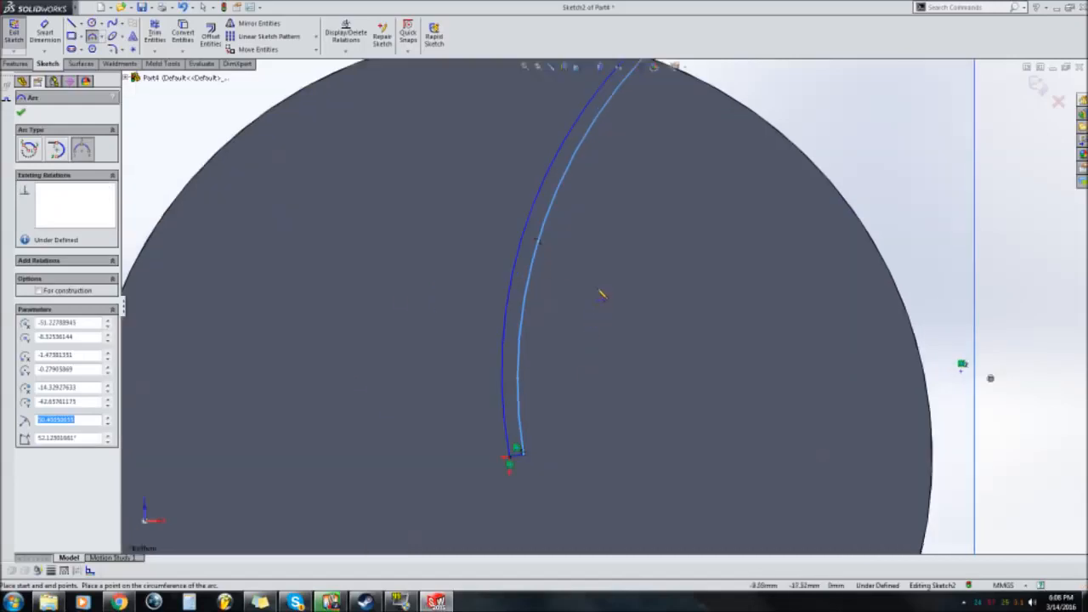
scroll(602, 296, up, 1)
click(23, 114)
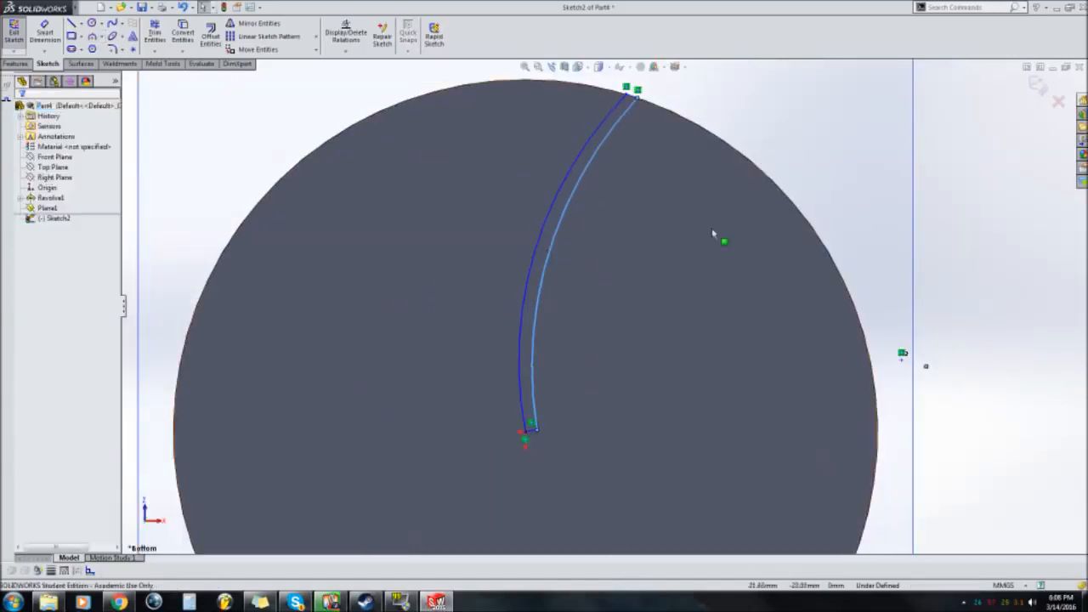
mouse_move(618, 183)
middle_down()
mouse_move(636, 154)
mouse_move(583, 116)
mouse_move(587, 85)
middle_up()
click(579, 66)
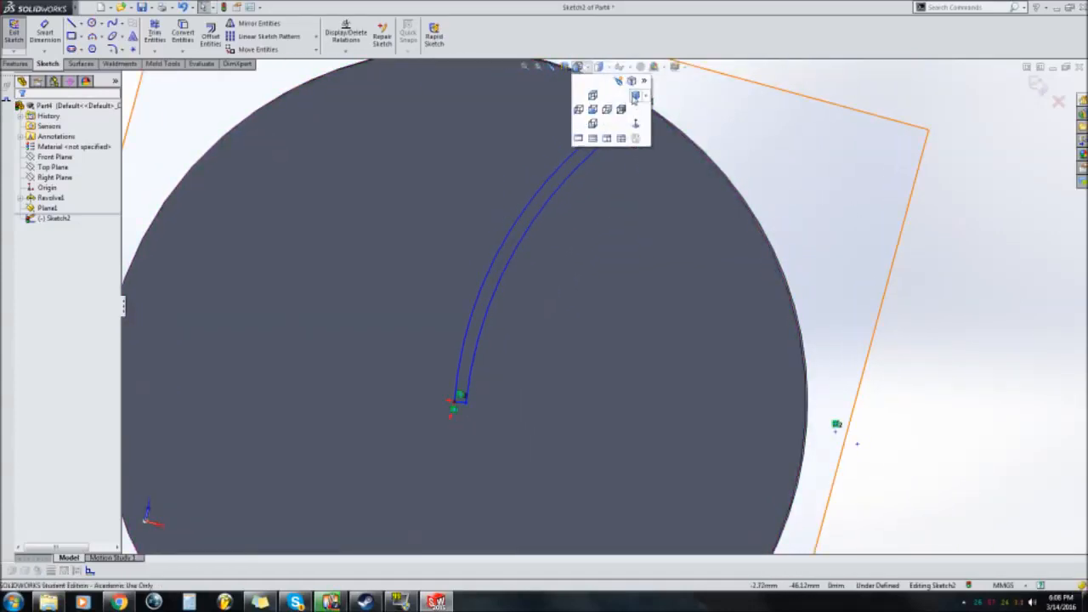
click(622, 110)
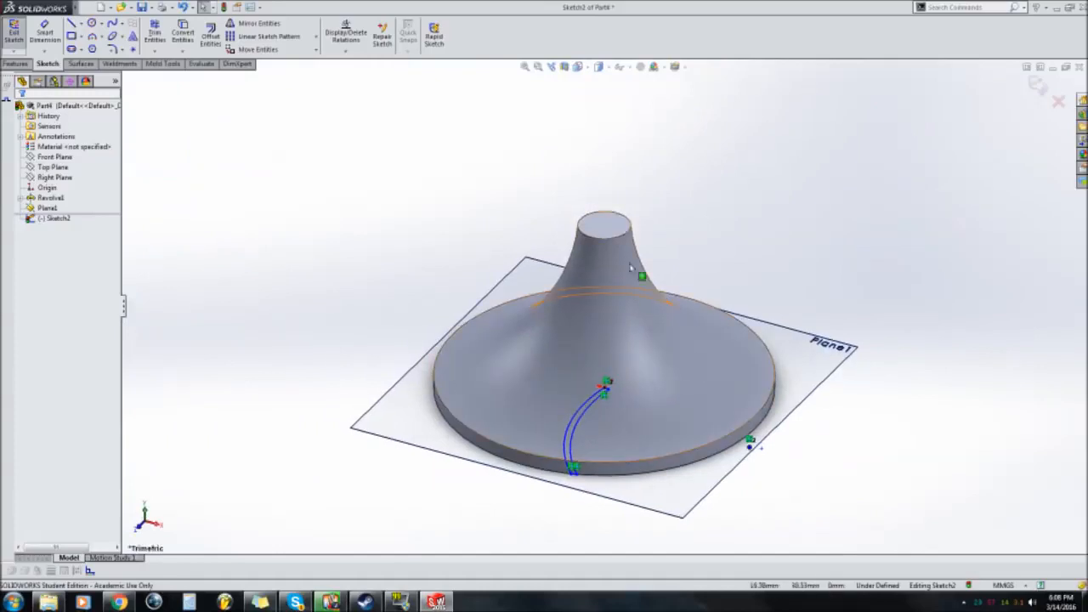
middle_drag(596, 363, 629, 287)
click(13, 32)
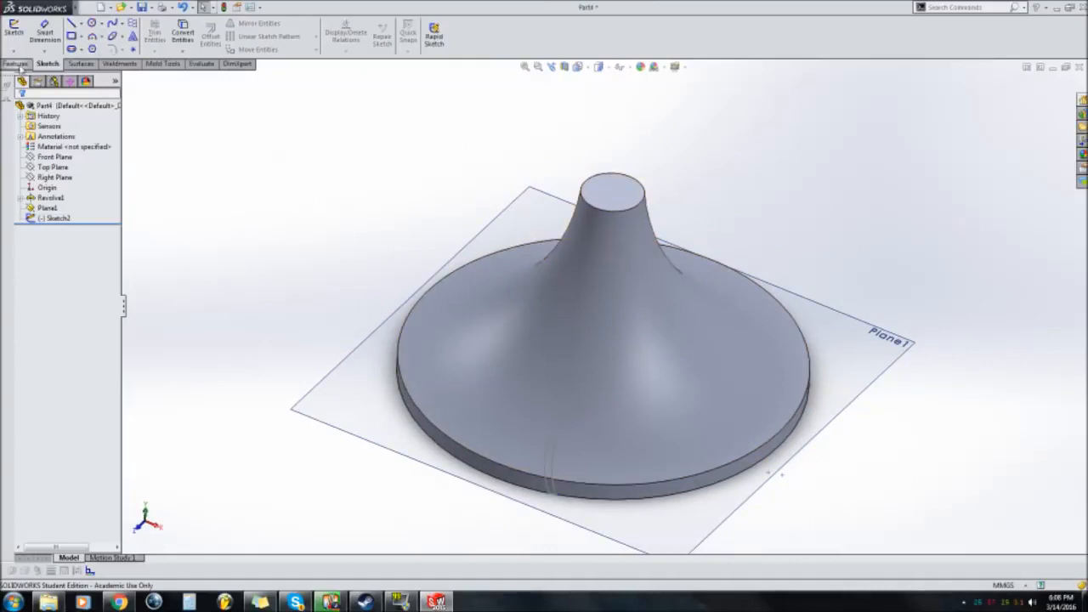
Add a reference plane at 0 mm offset from the part's small upper face and switch to the Top view.
click(19, 64)
click(457, 28)
click(475, 62)
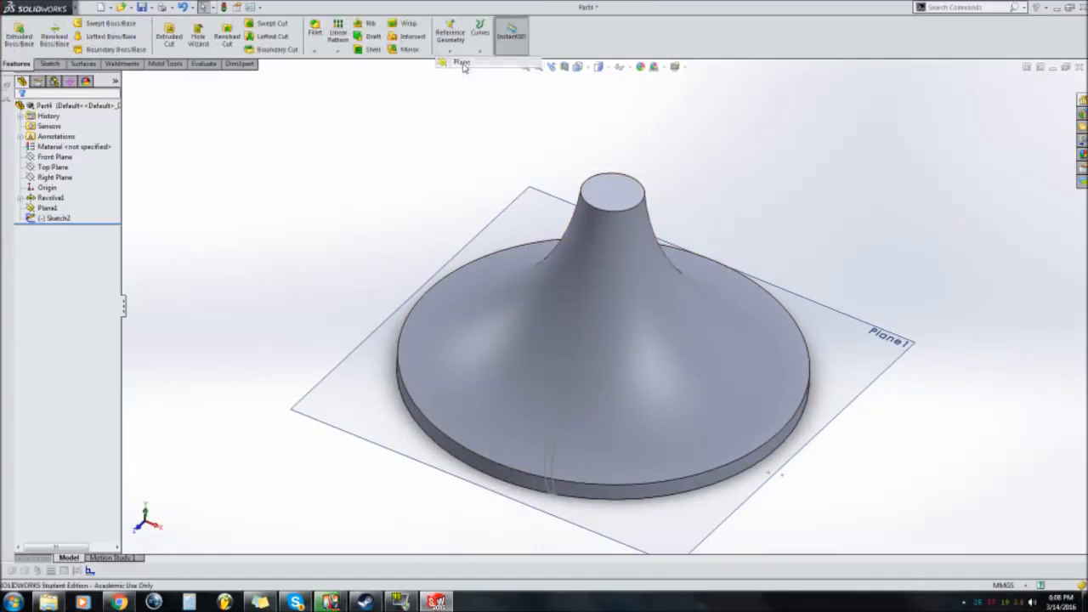
click(613, 197)
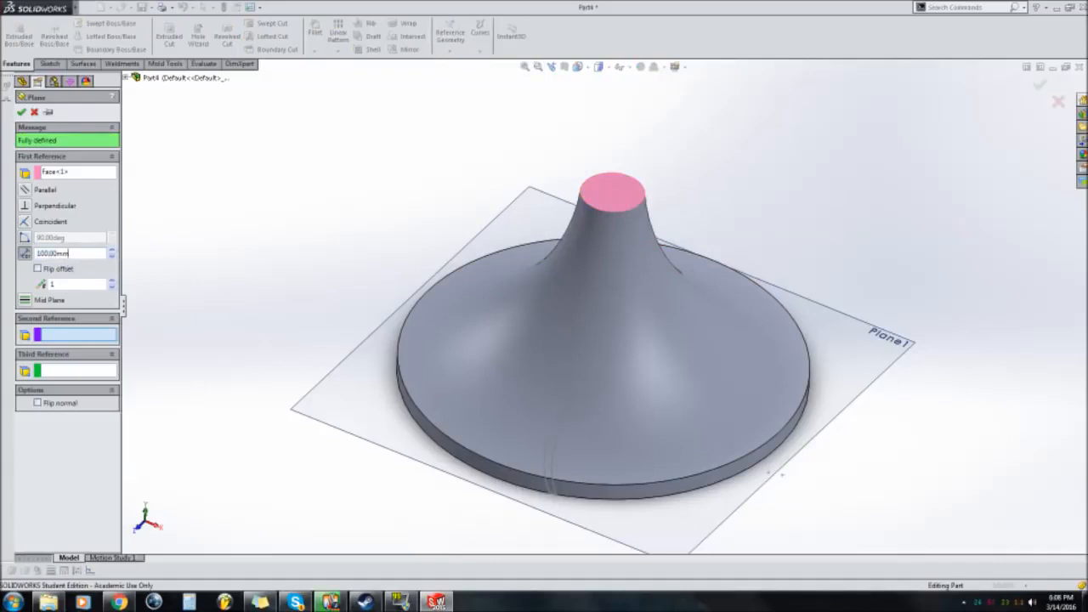
text(0)
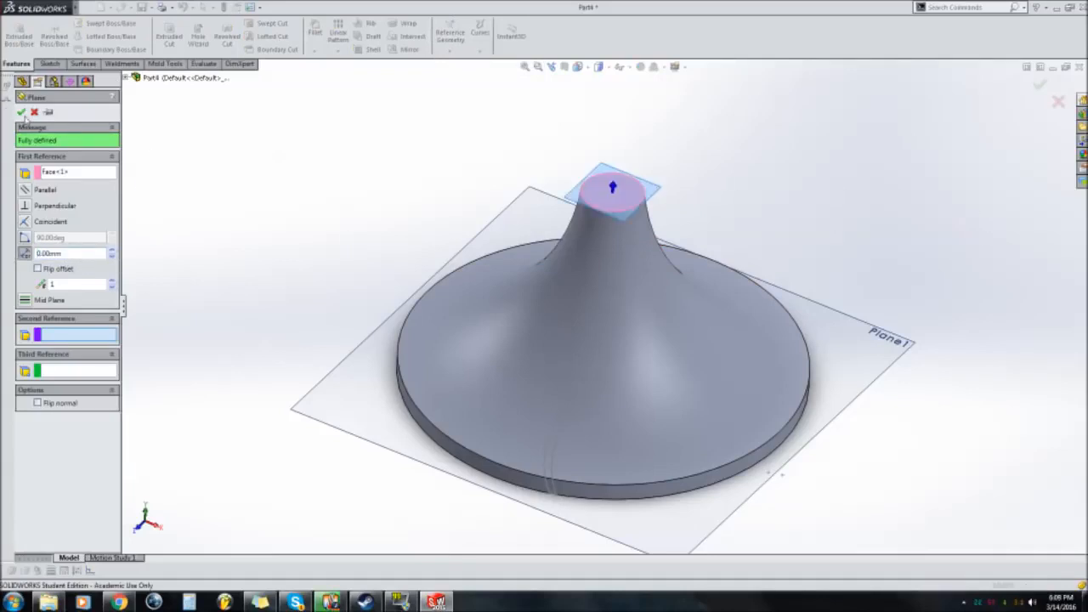
click(21, 112)
middle_drag(425, 212, 573, 81)
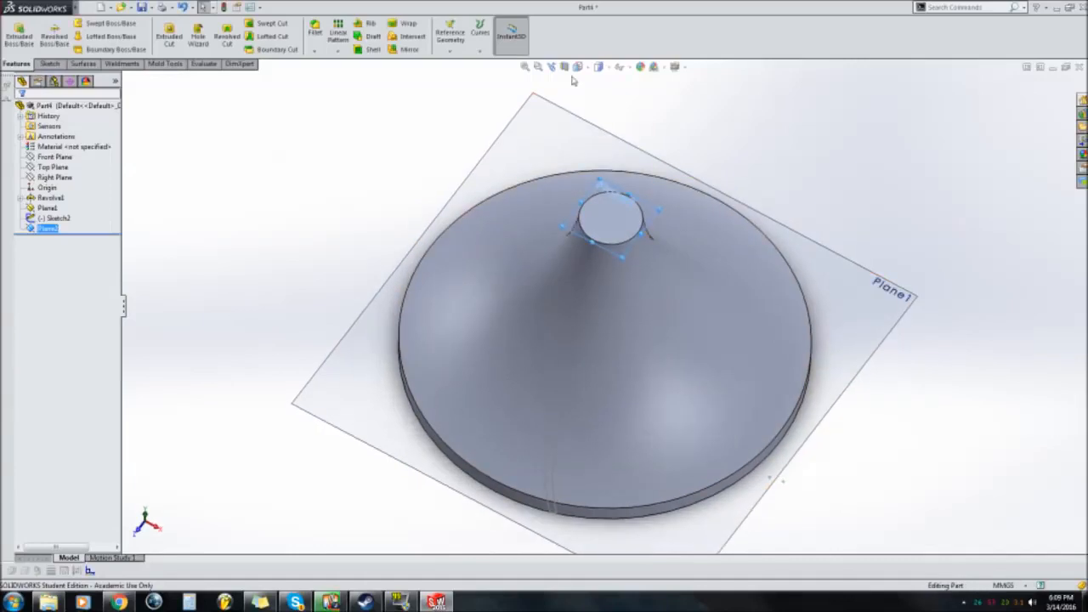
click(578, 66)
click(597, 100)
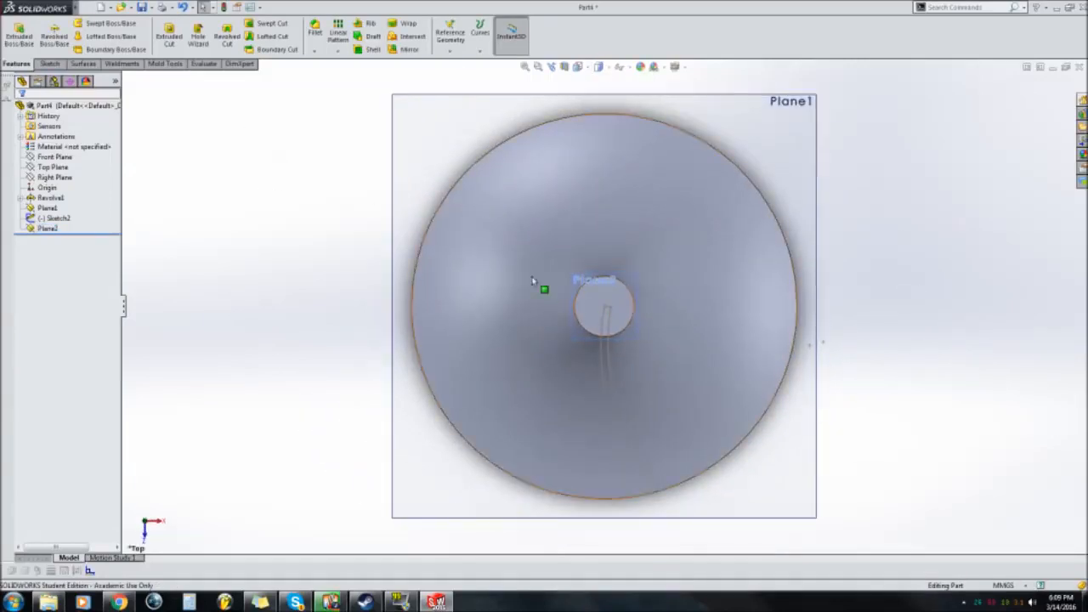
click(50, 64)
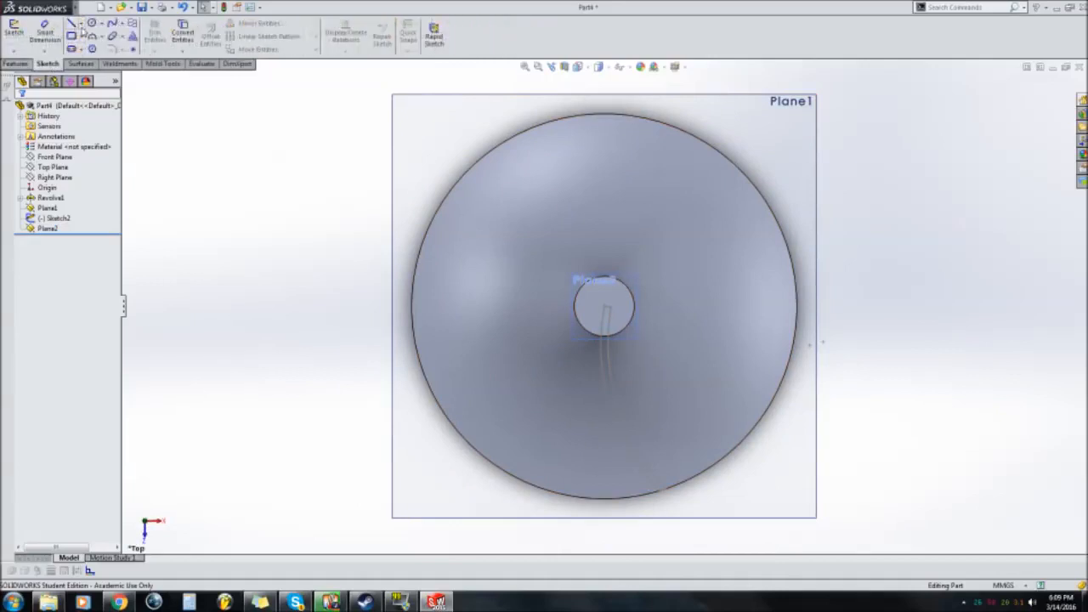
click(81, 24)
click(100, 47)
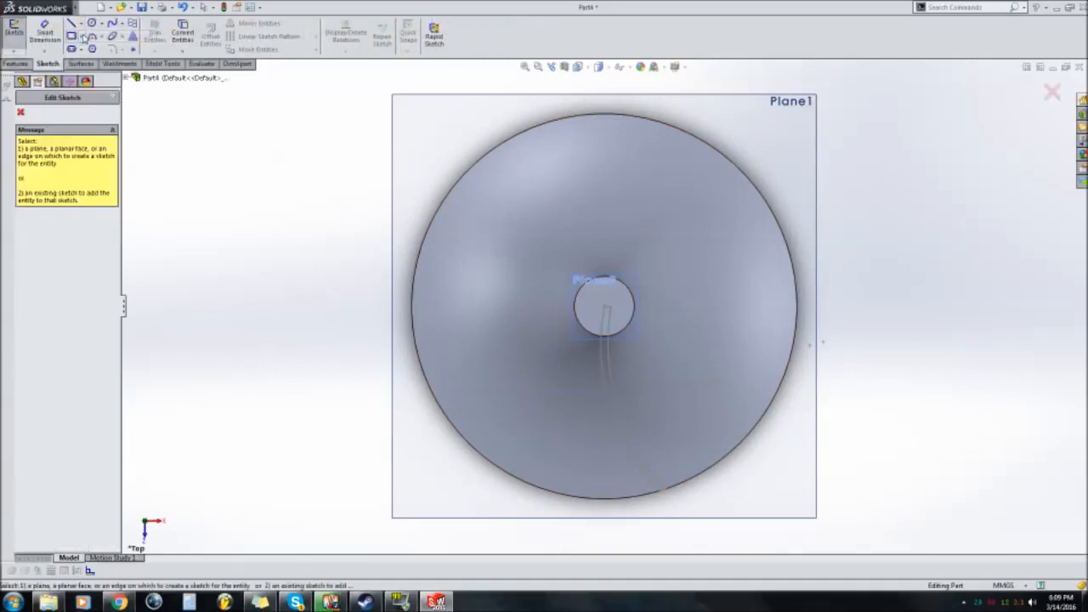
key(Escape)
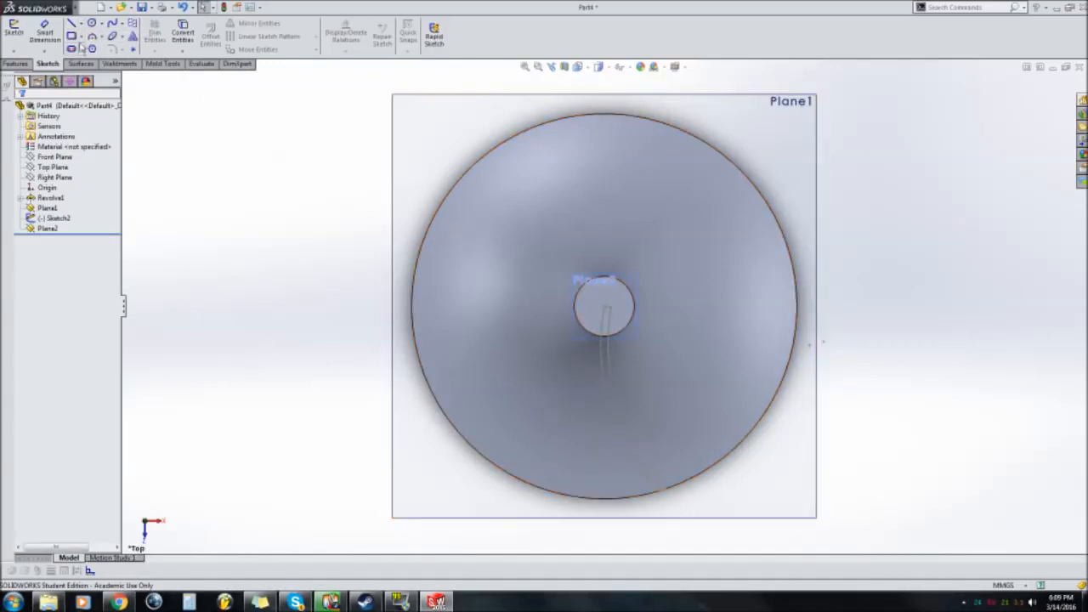
Sketch a rectangle about 45 mm long and 0.9 mm wide on Plane2, from the origin to the disc's edge, pulling its outer corner onto that edge.
click(74, 38)
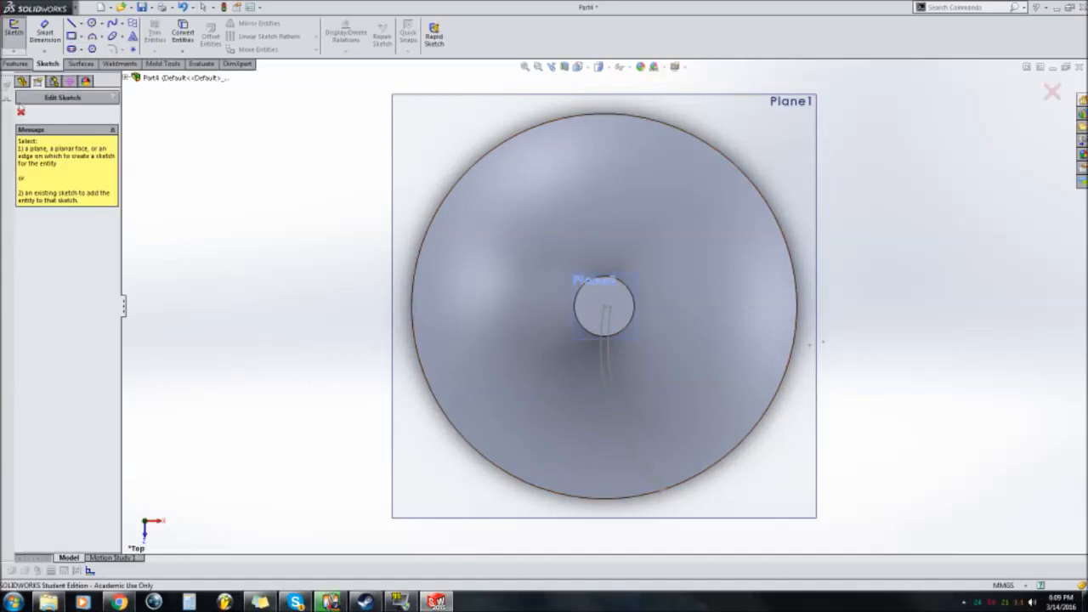
click(127, 77)
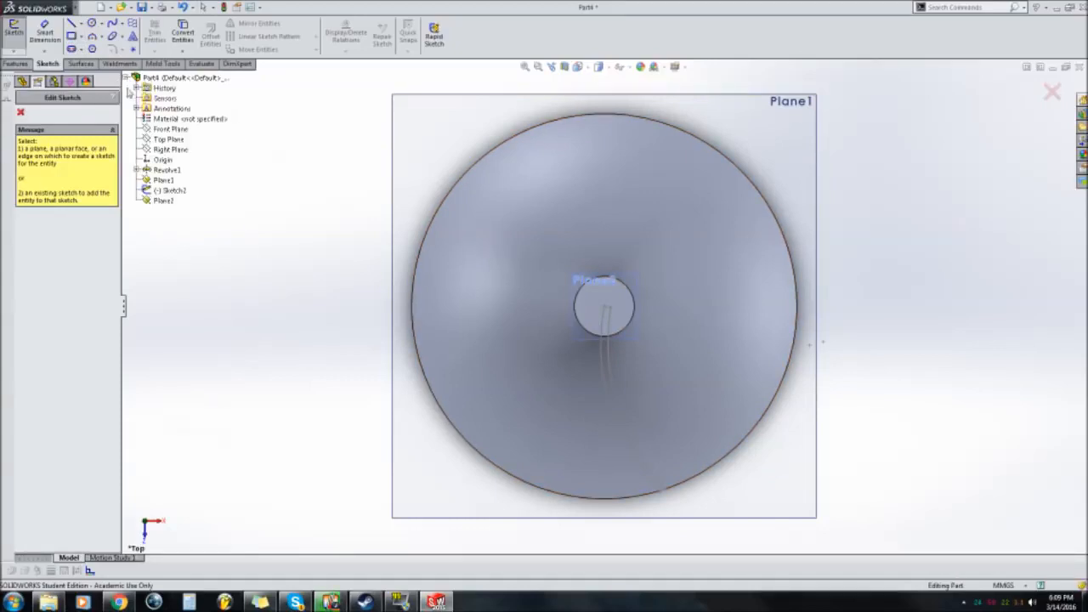
click(160, 202)
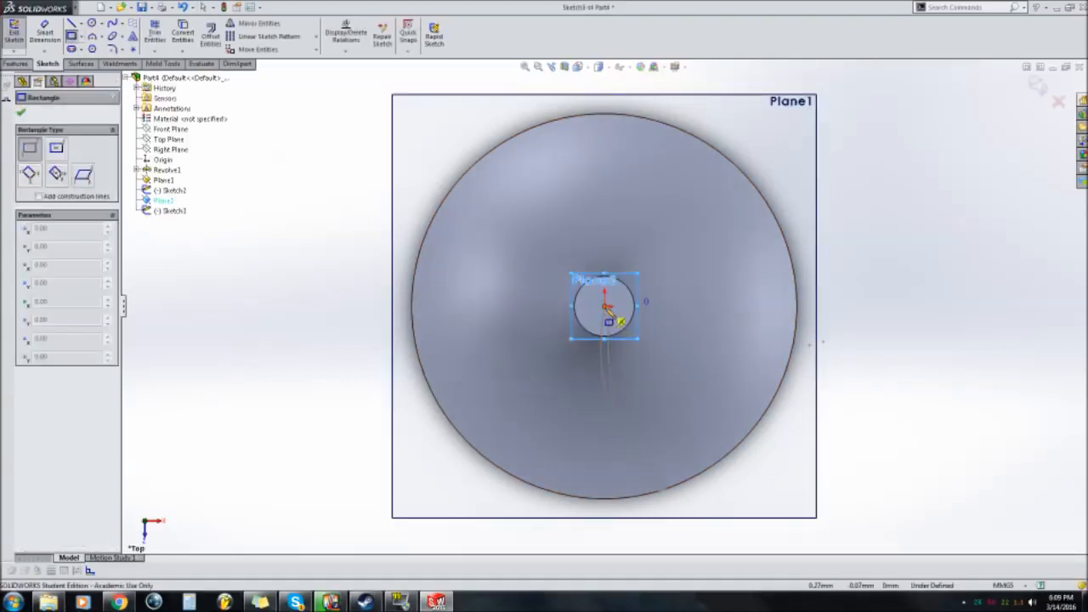
click(605, 308)
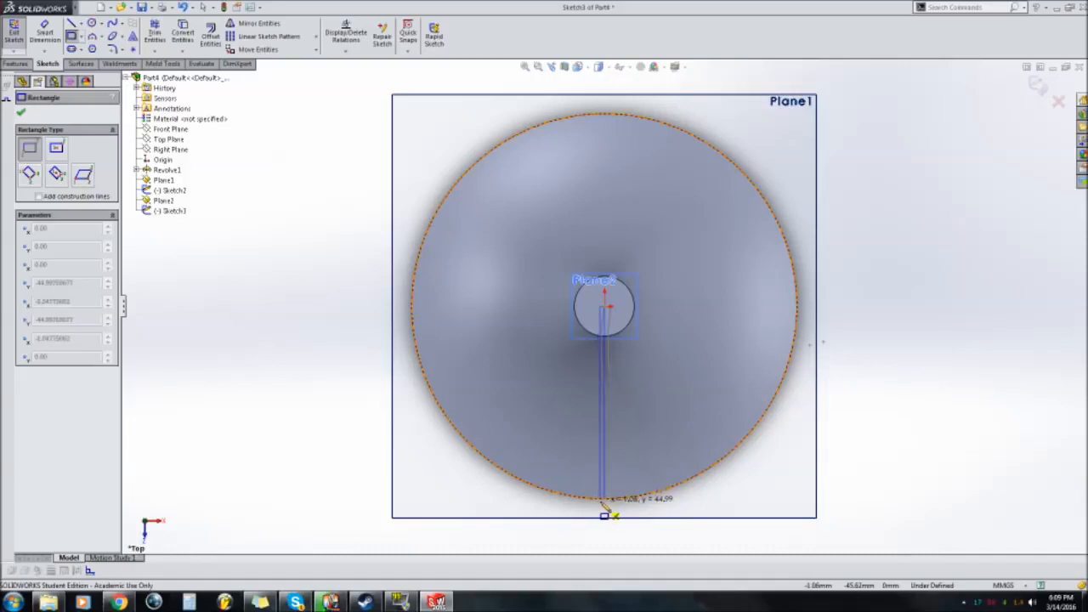
click(603, 504)
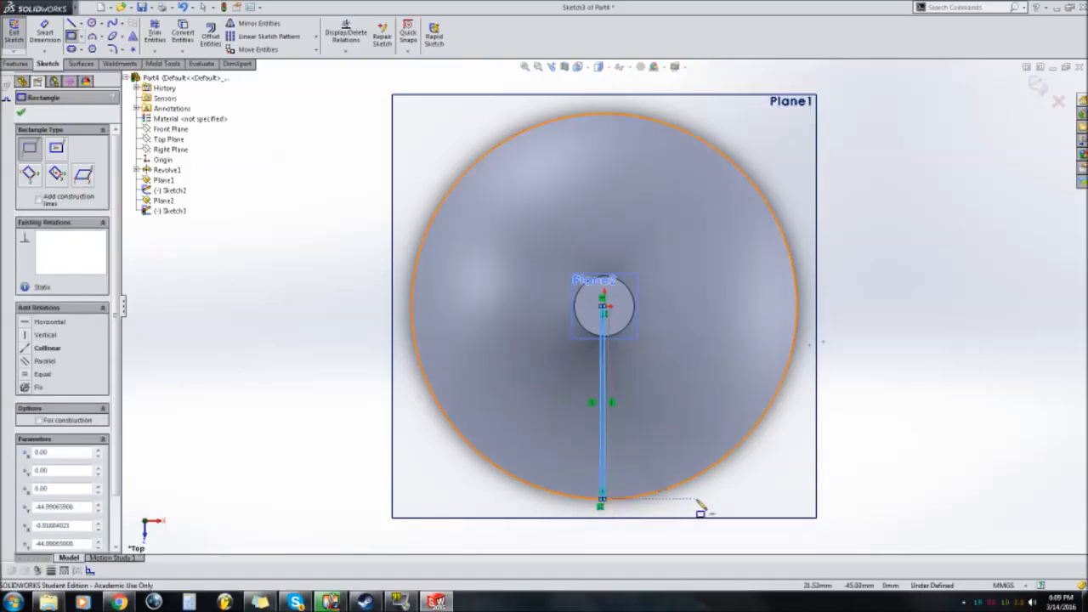
click(22, 113)
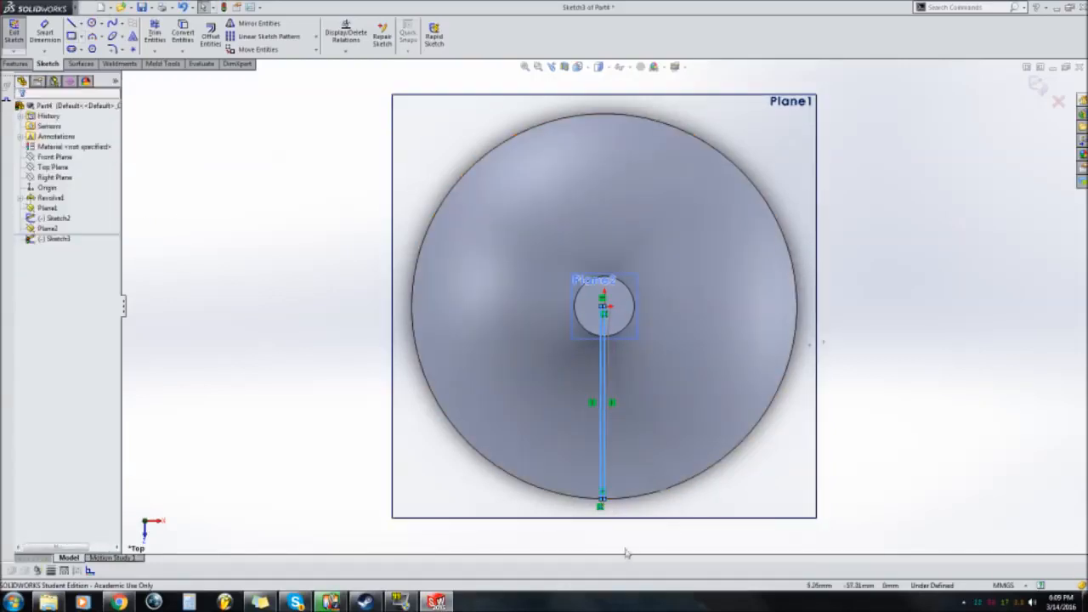
mouse_move(604, 505)
mouse_down()
mouse_move(524, 485)
mouse_move(587, 503)
mouse_up()
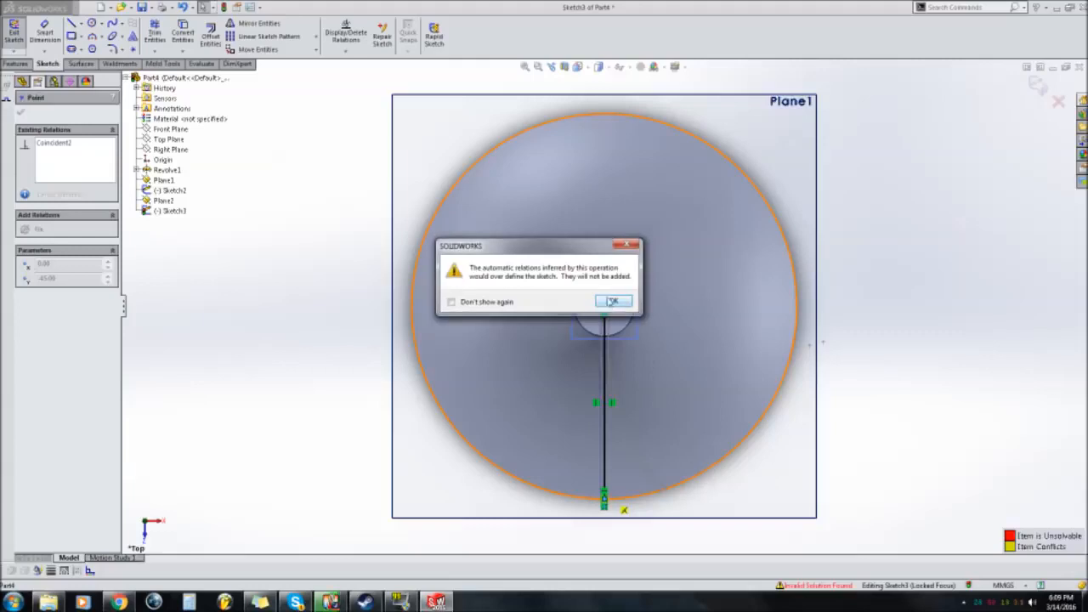
click(611, 301)
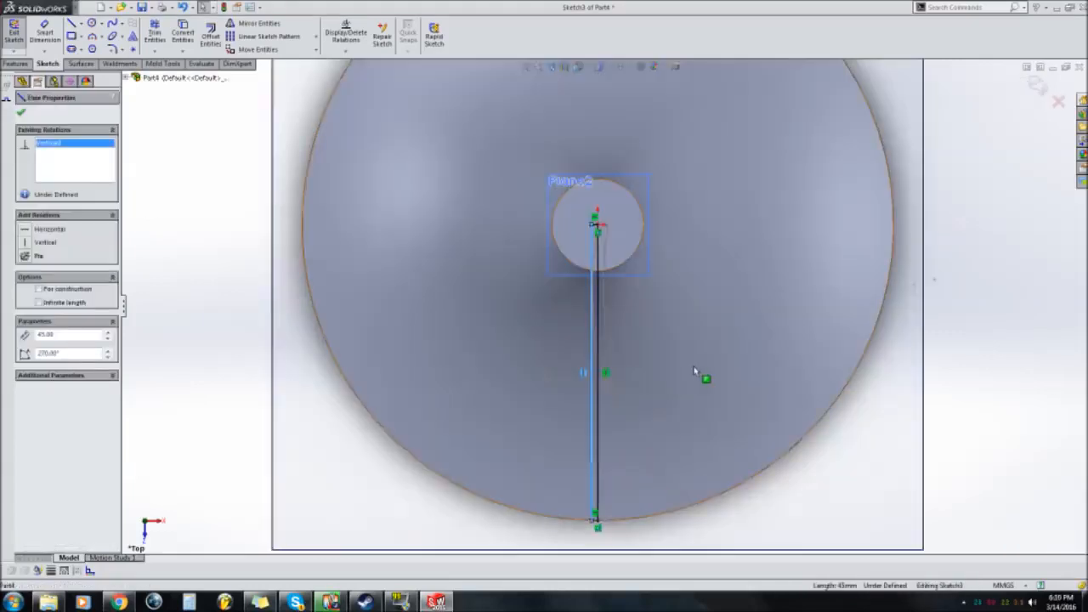
Delete the Vertical relations from both long sides of the narrow rectangle.
scroll(696, 371, down, 1)
scroll(652, 363, up, 2)
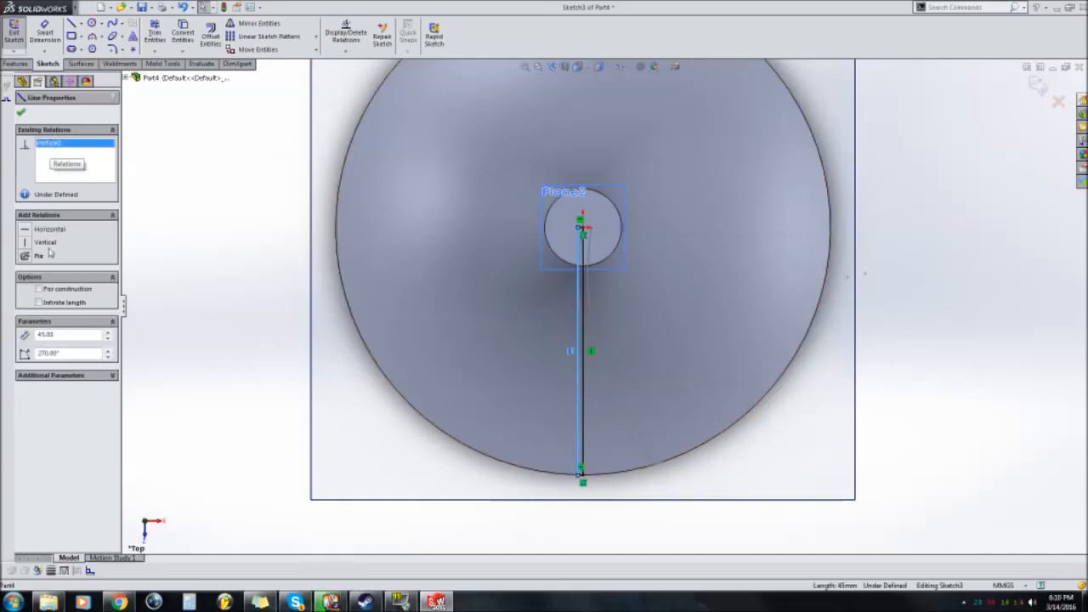
right_click(53, 147)
click(78, 162)
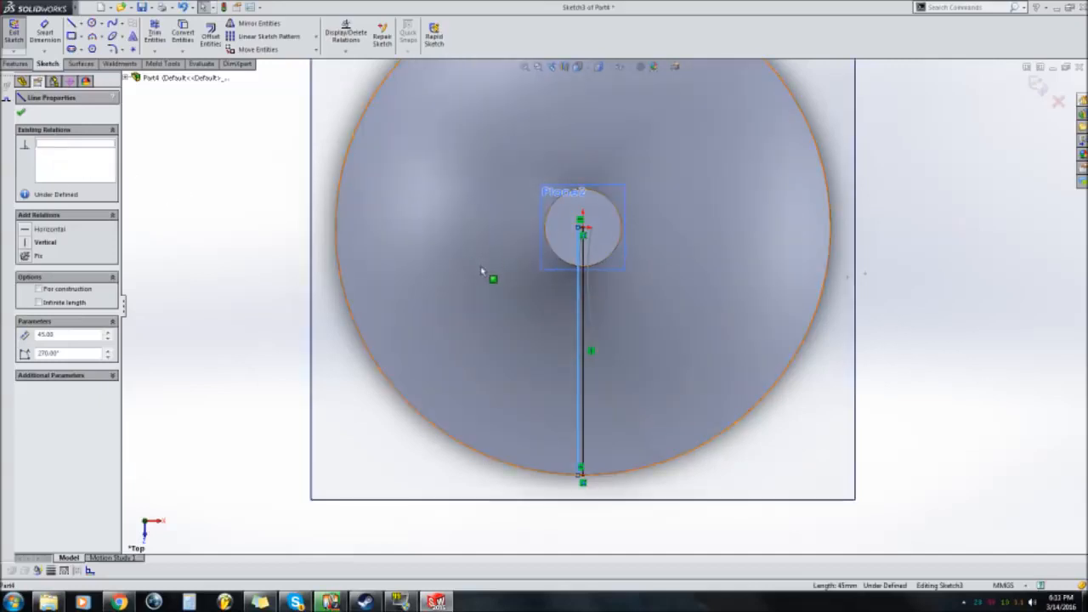
click(585, 280)
right_click(51, 146)
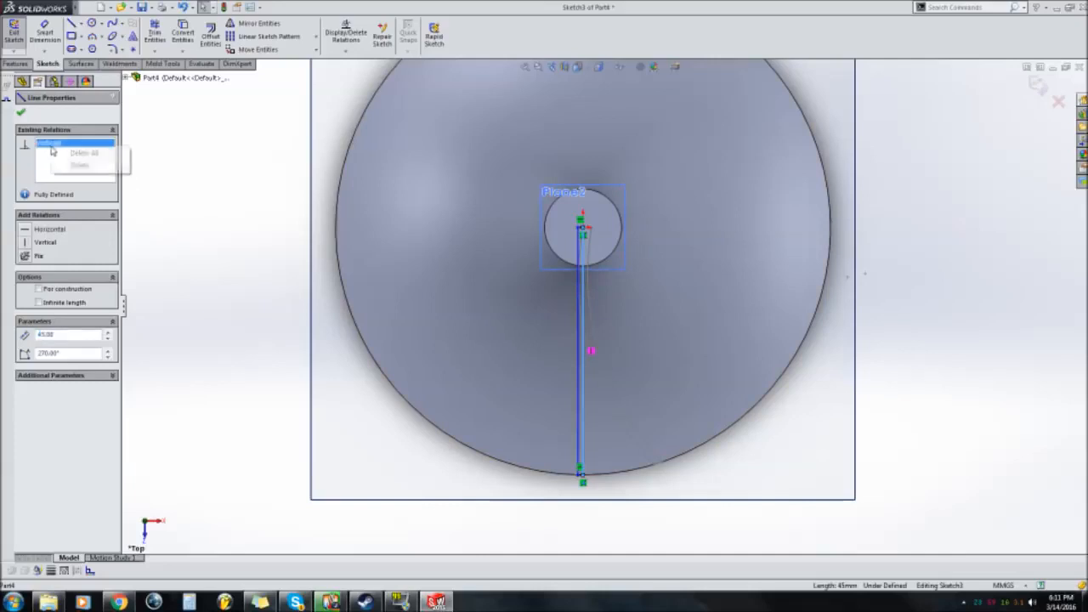
click(89, 168)
Delete the Horizontal relation from the rectangle's short side at the origin.
scroll(595, 208, down, 5)
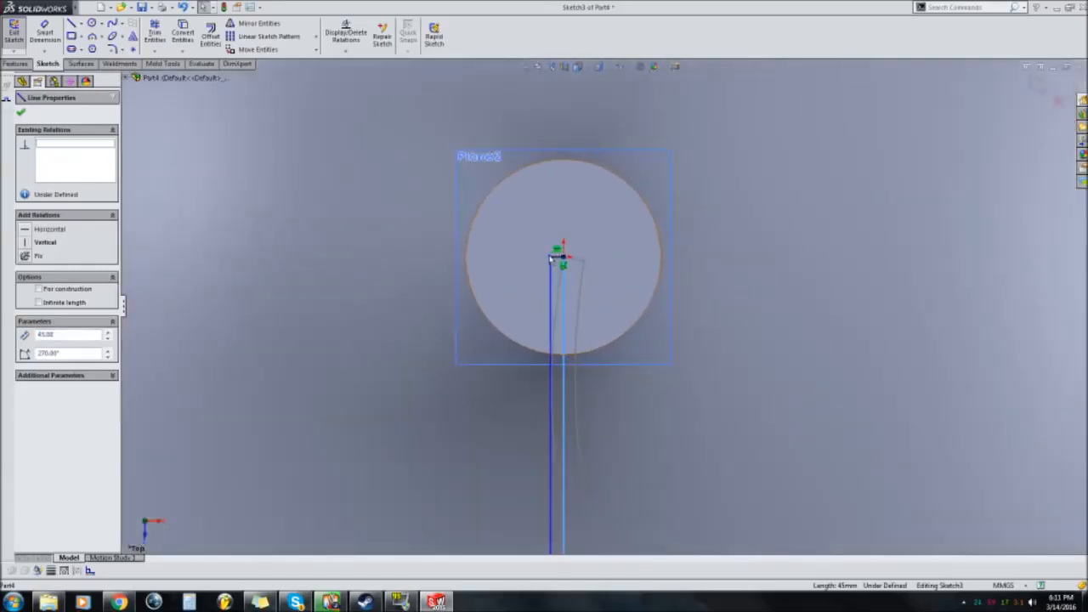
click(594, 290)
right_click(53, 144)
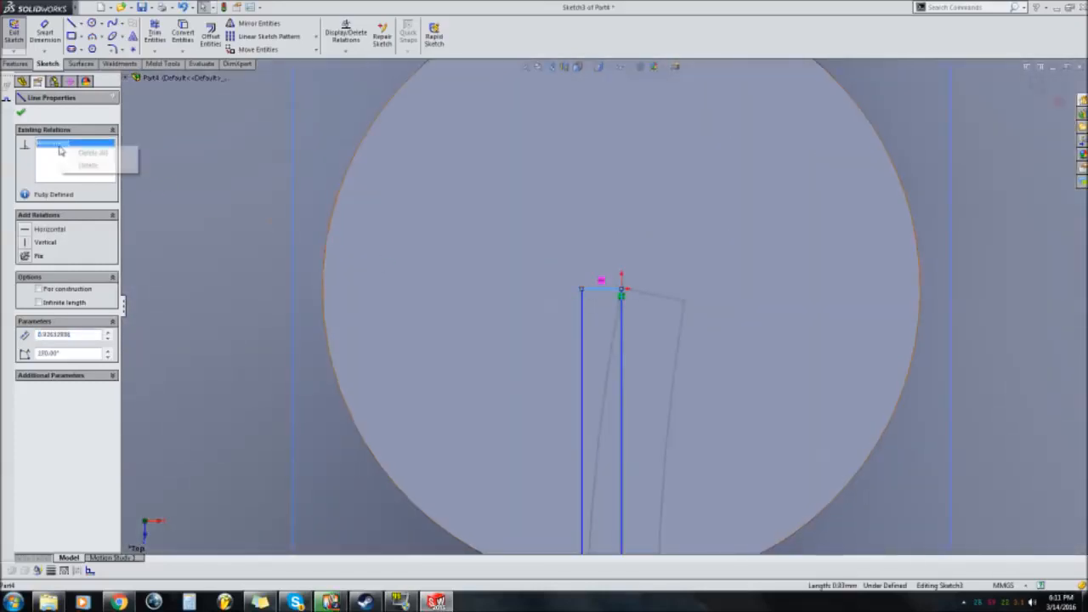
click(85, 162)
scroll(673, 303, up, 12)
scroll(673, 304, down, 2)
scroll(618, 452, up, 2)
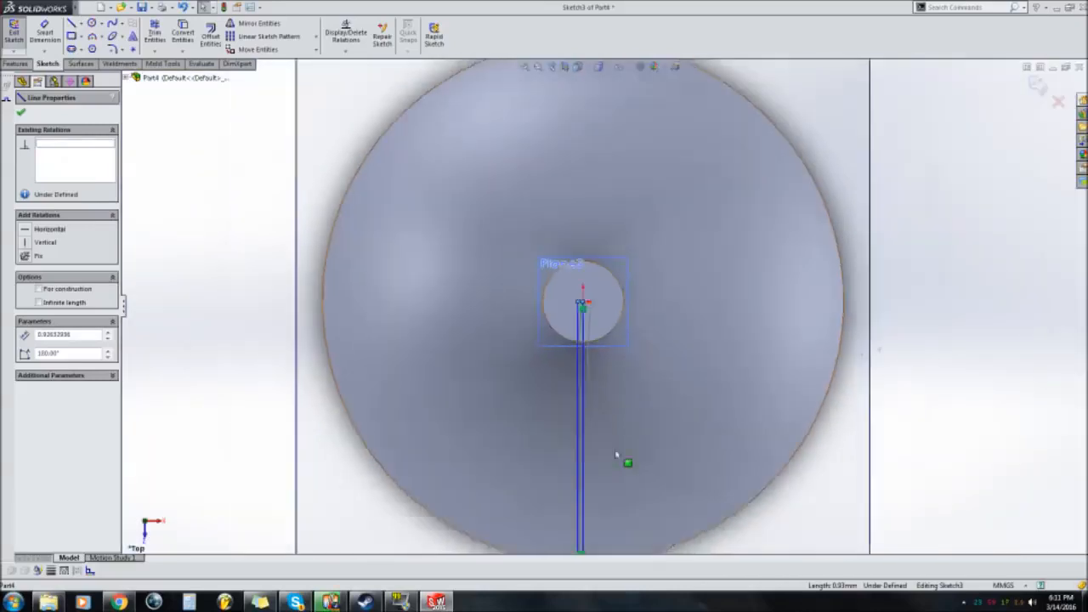
Delete the Coincident relation holding the rectangle's outer corner to the disc's edge and the Horizontal relation of its outer short side.
scroll(585, 495, down, 6)
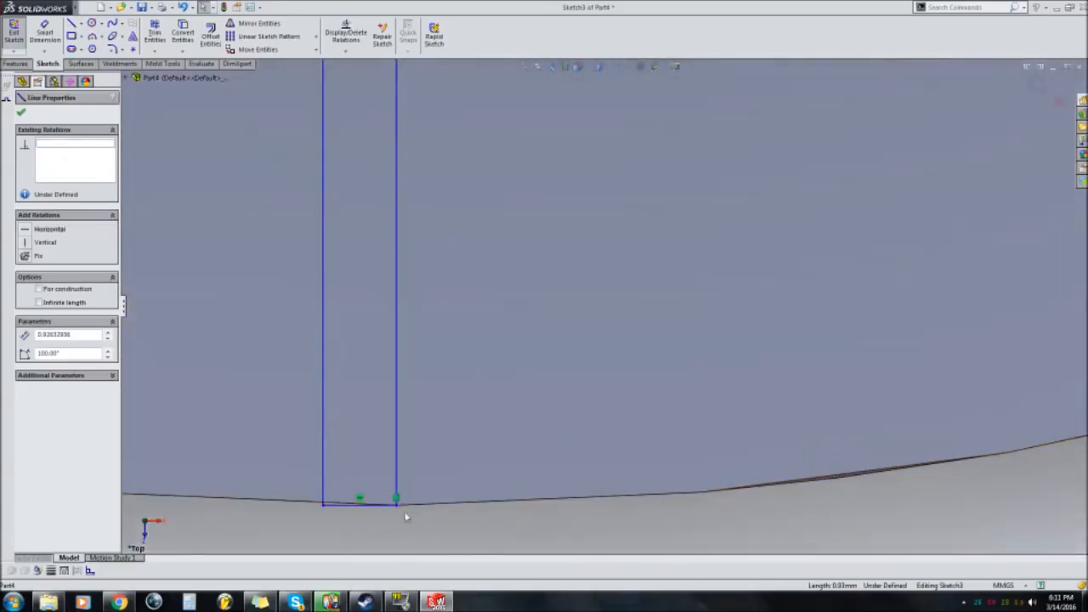
click(396, 504)
right_click(81, 145)
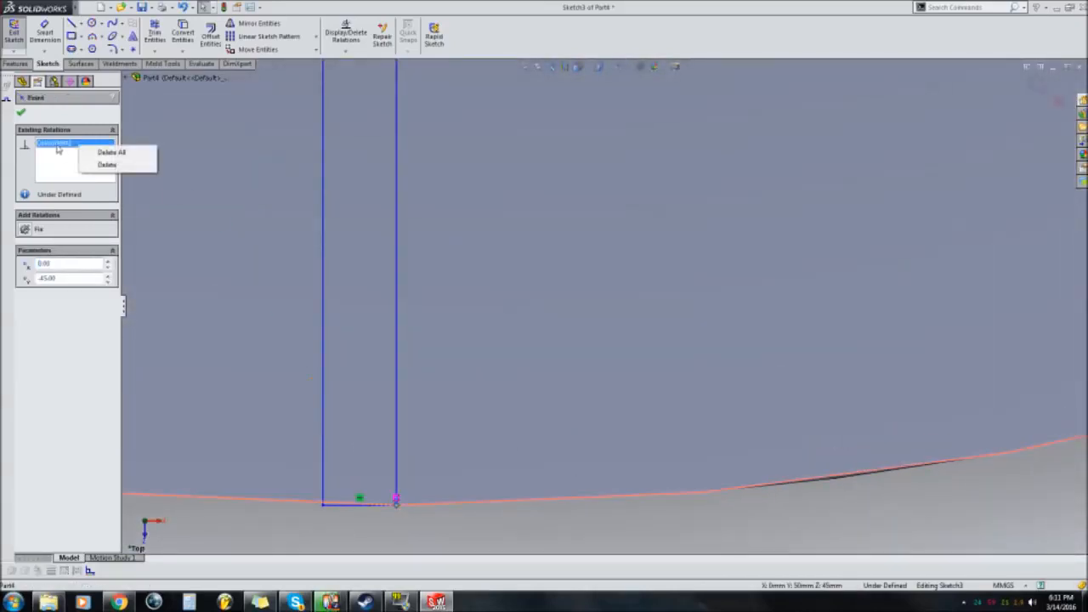
click(106, 164)
click(354, 506)
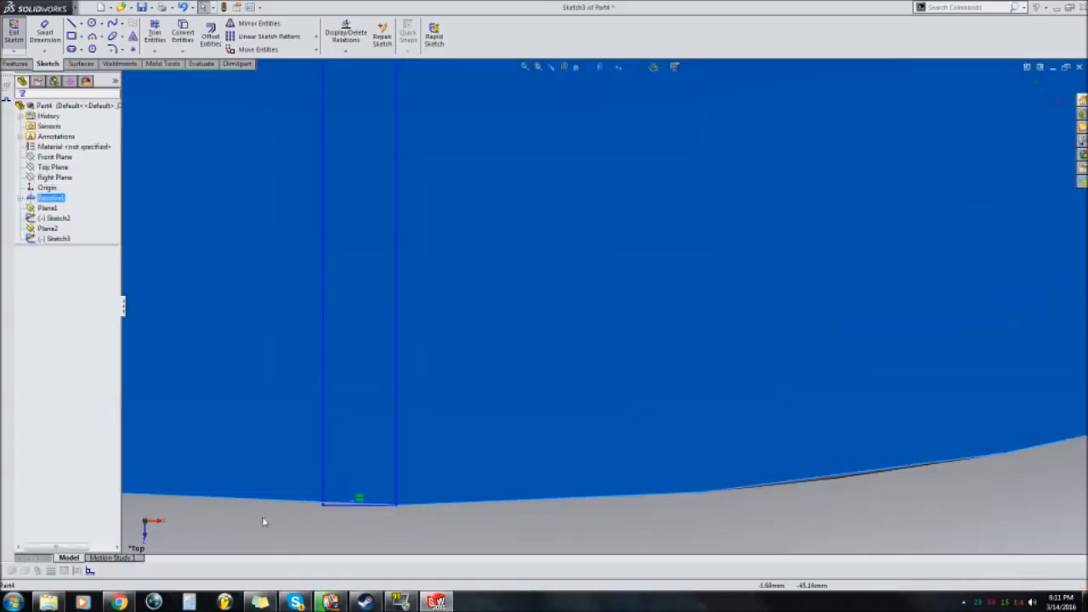
click(342, 507)
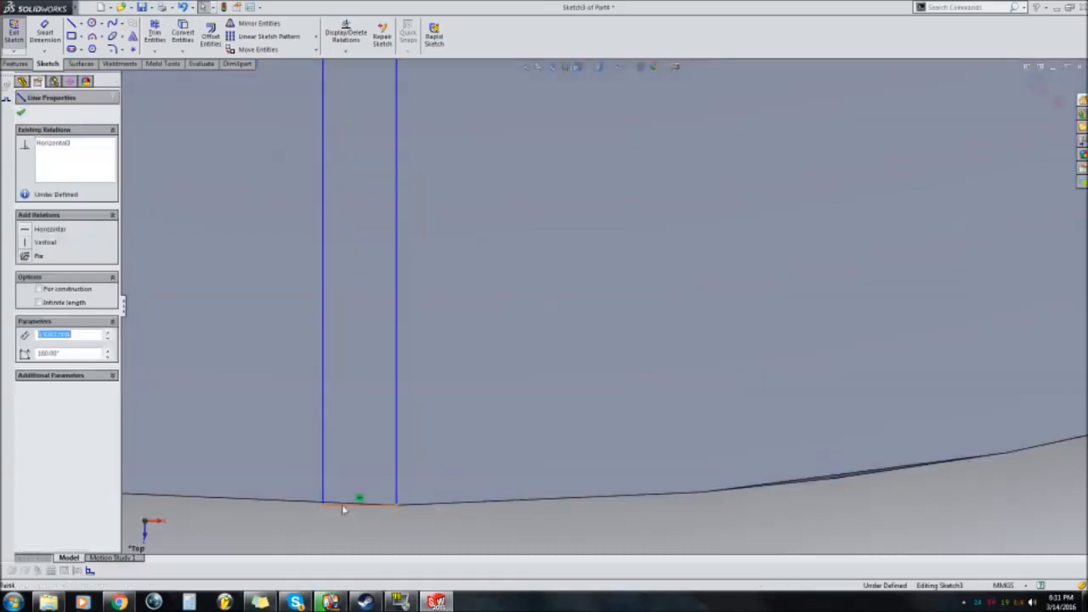
right_click(53, 148)
click(82, 166)
scroll(264, 254, down, 1)
scroll(620, 220, up, 8)
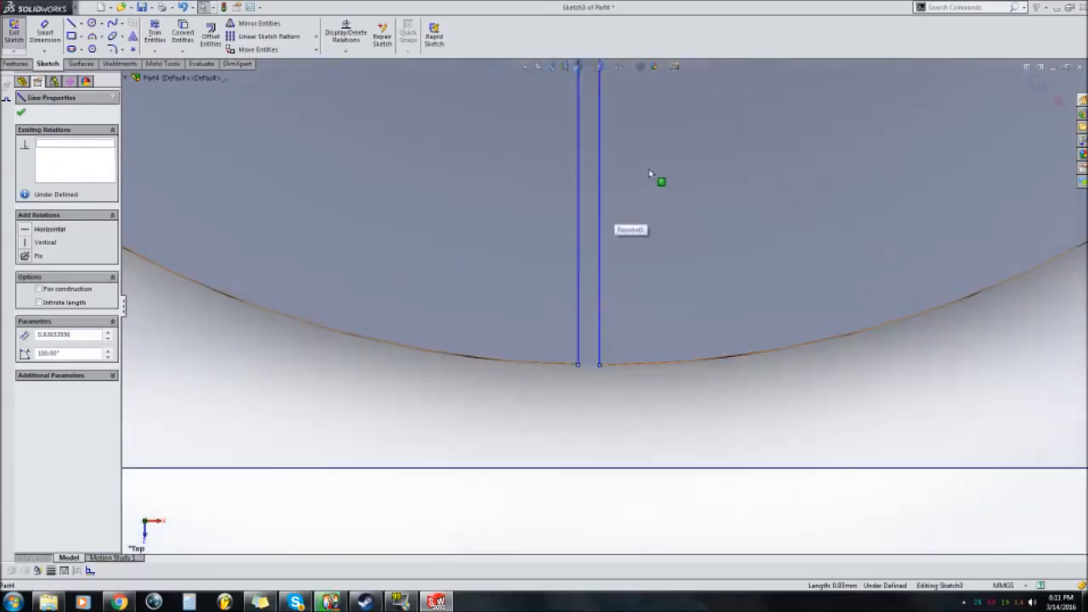
Move the rectangle's two outer corners around the disc's edge to about X -33, Y -30.6 and X -32.5, Y -31.1.
scroll(650, 173, up, 8)
scroll(614, 107, down, 4)
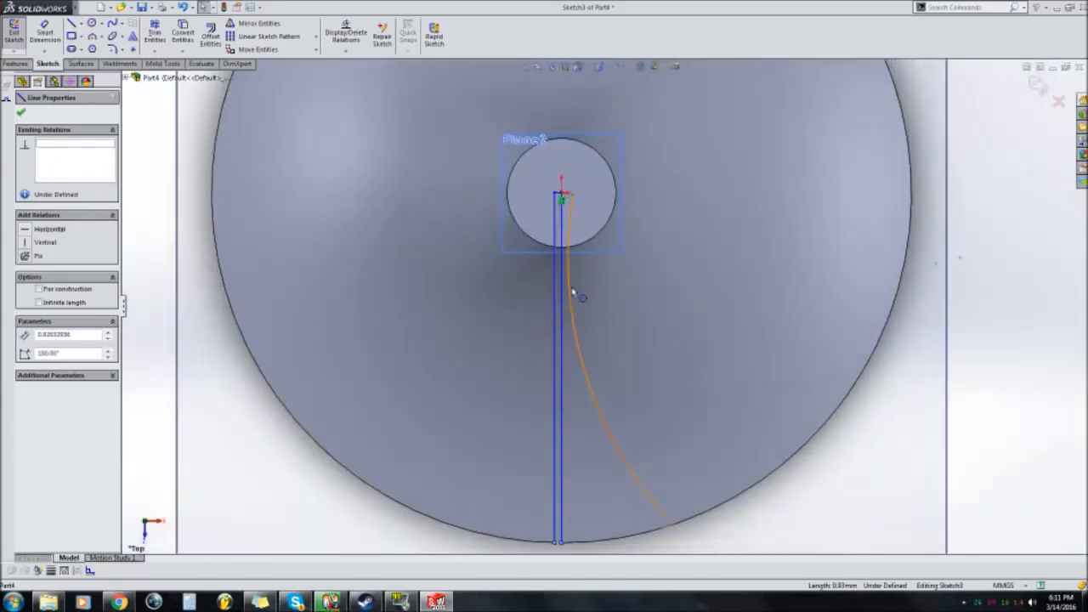
scroll(595, 341, up, 2)
click(561, 508)
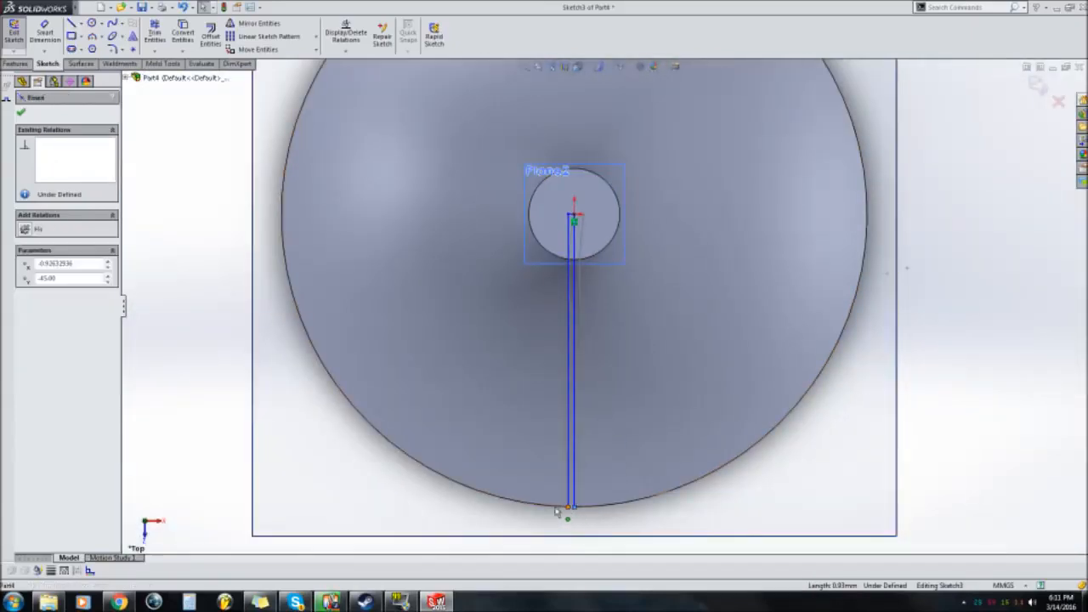
drag(557, 510, 358, 414)
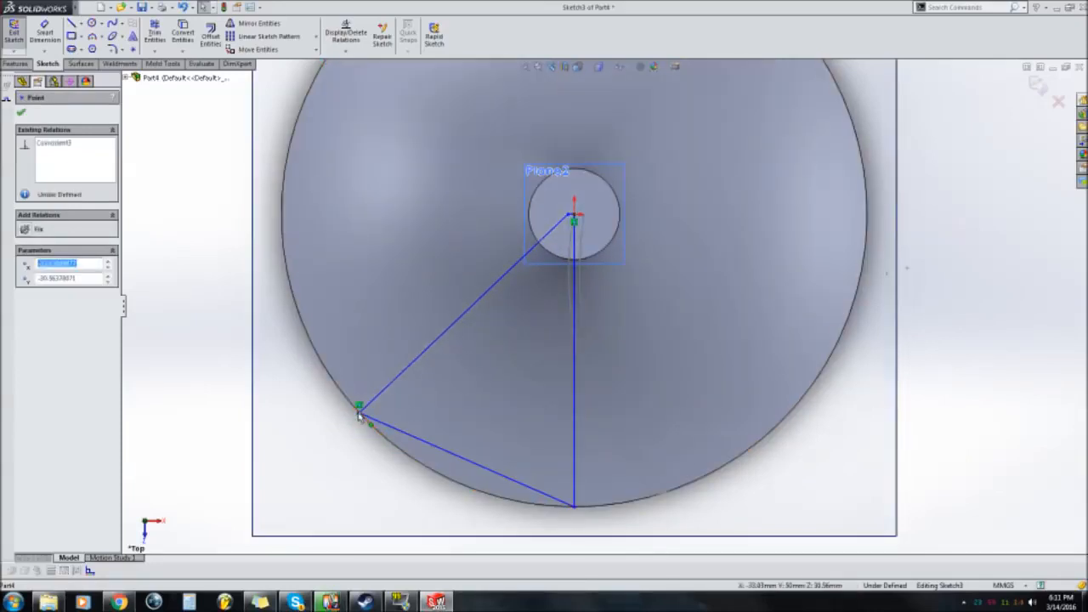
drag(575, 508, 366, 423)
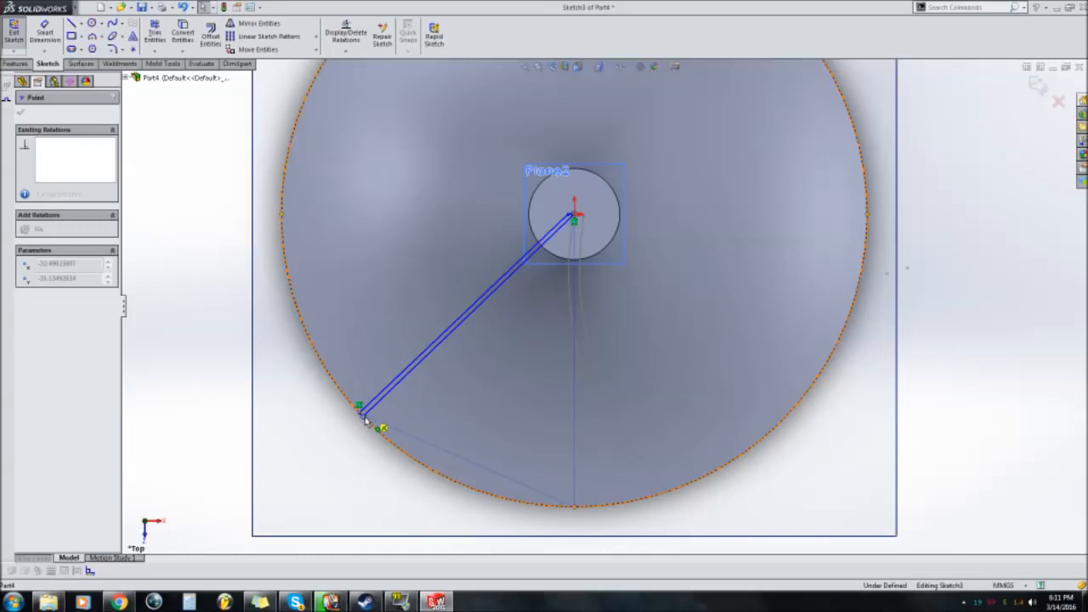
drag(383, 427, 362, 415)
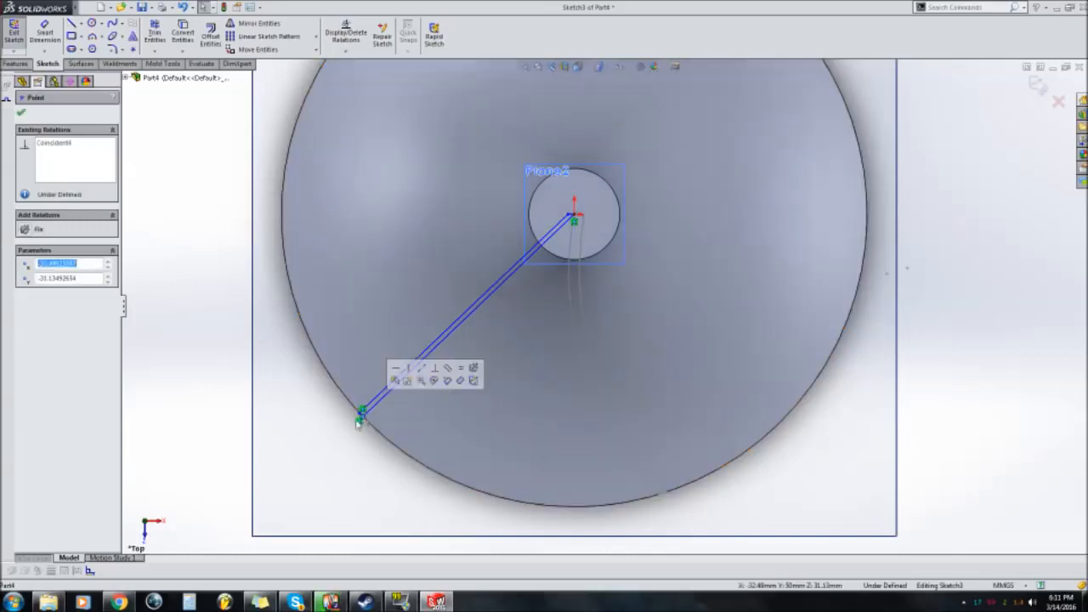
click(21, 113)
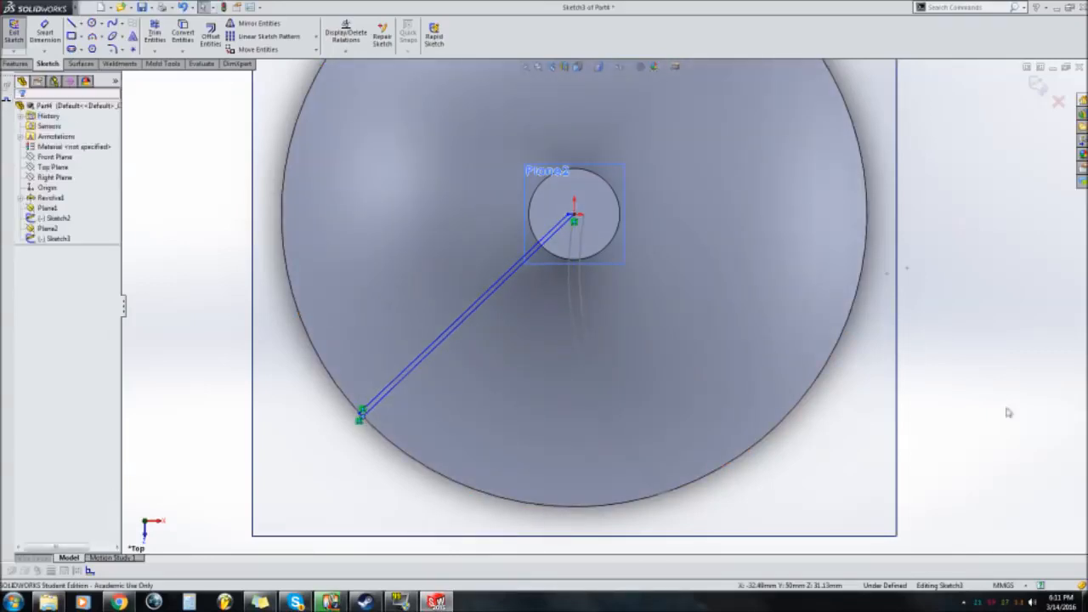
middle_drag(585, 479, 600, 307)
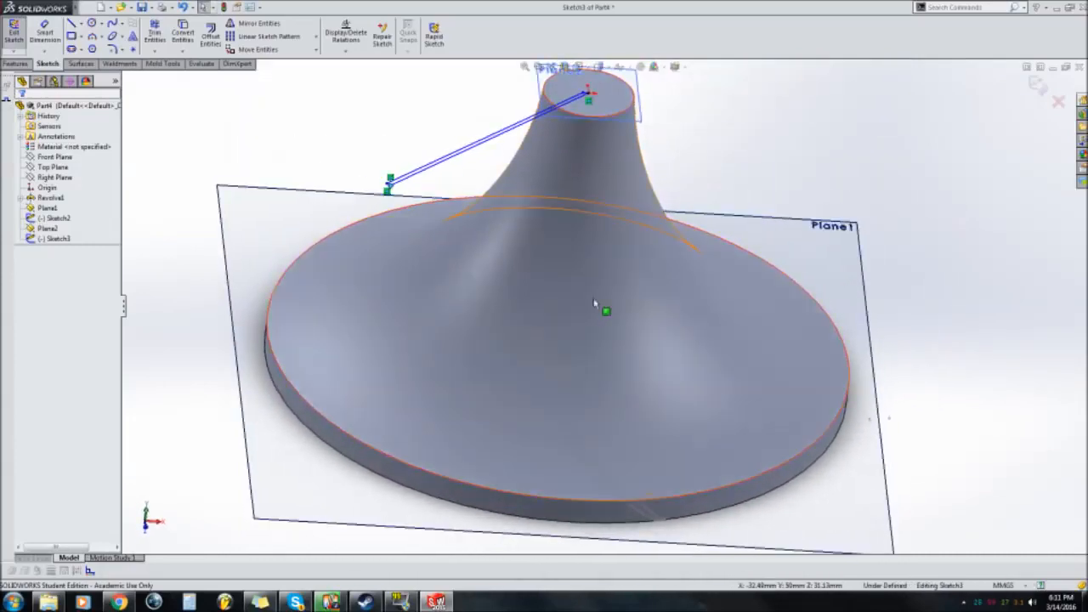
ctrl+middle_drag(762, 316, 717, 311)
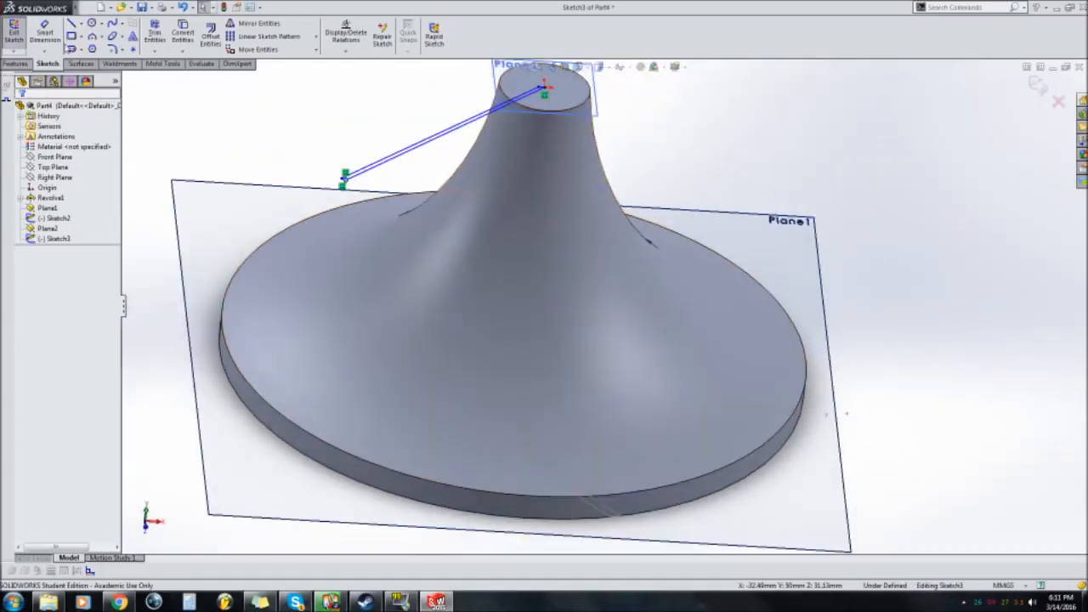
Exit the sketch of the narrow angled rectangle on the upper plane.
click(14, 33)
scroll(587, 241, down, 1)
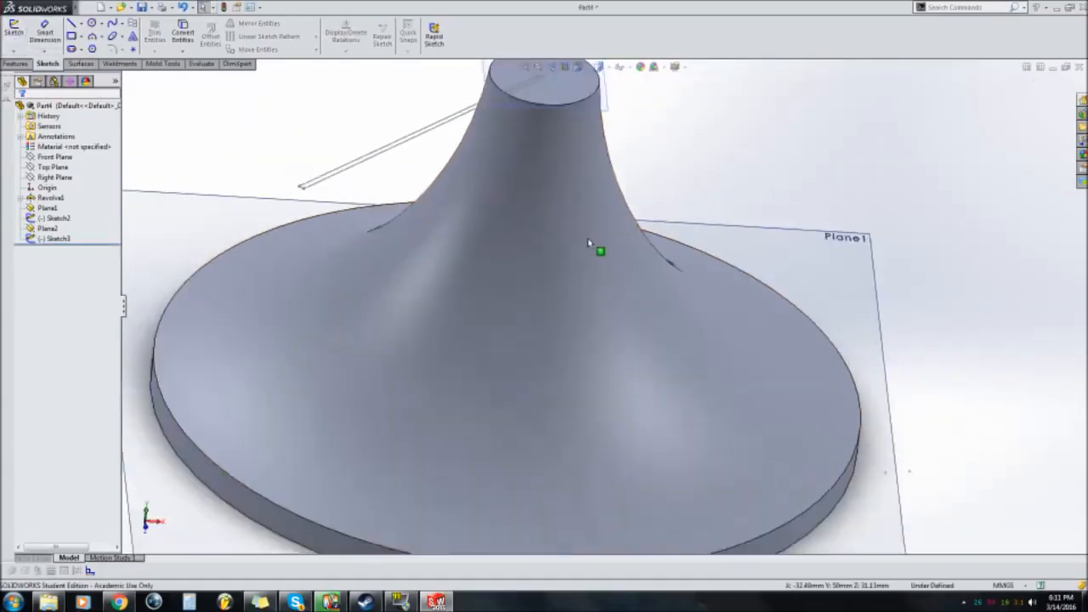
scroll(588, 255, up, 2)
middle_drag(546, 274, 540, 309)
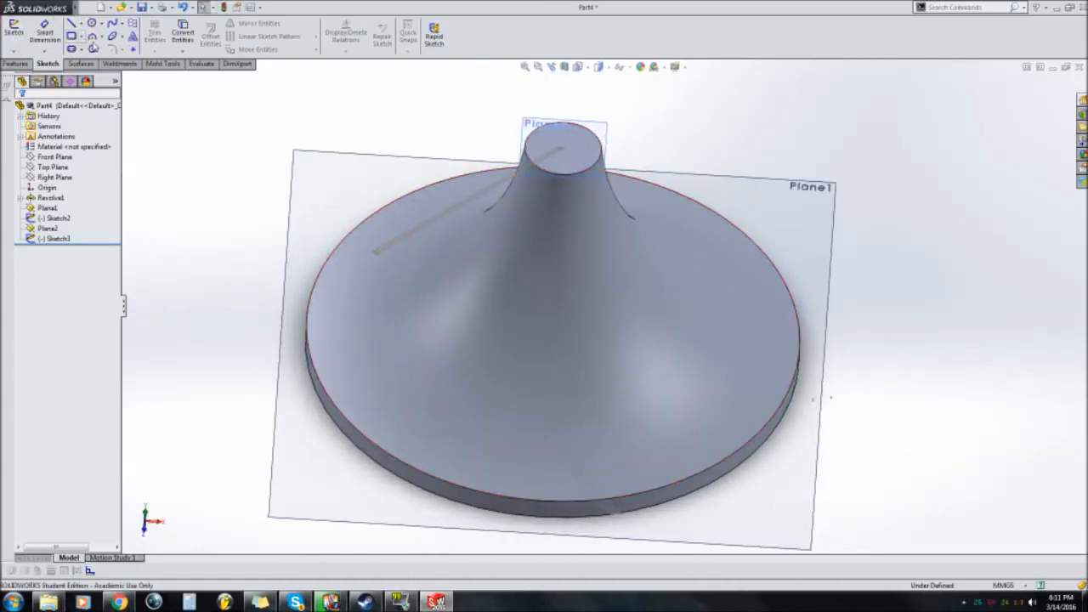
click(93, 39)
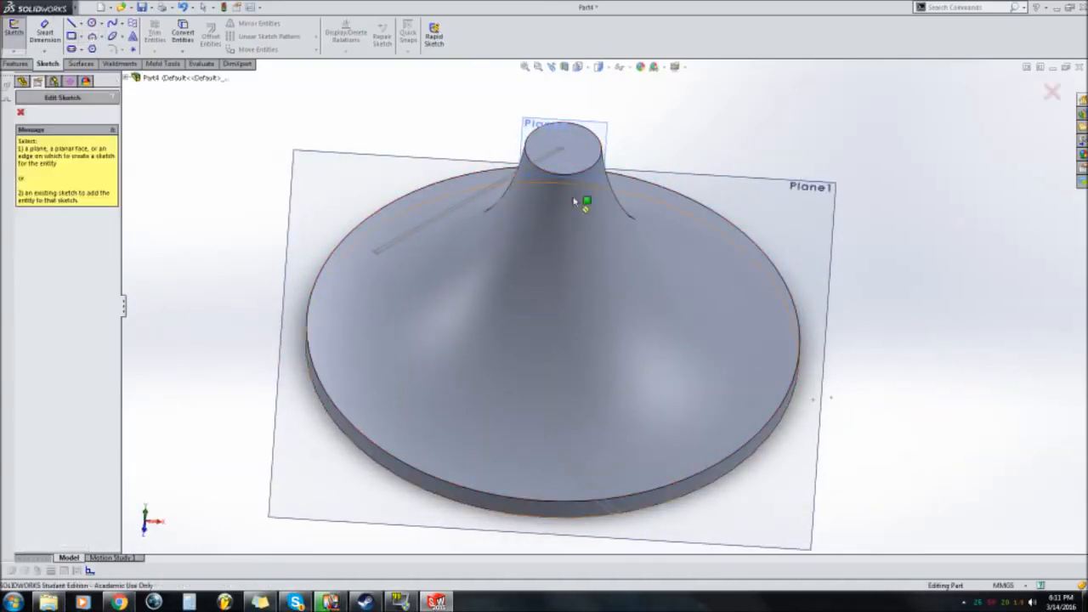
click(16, 53)
click(36, 74)
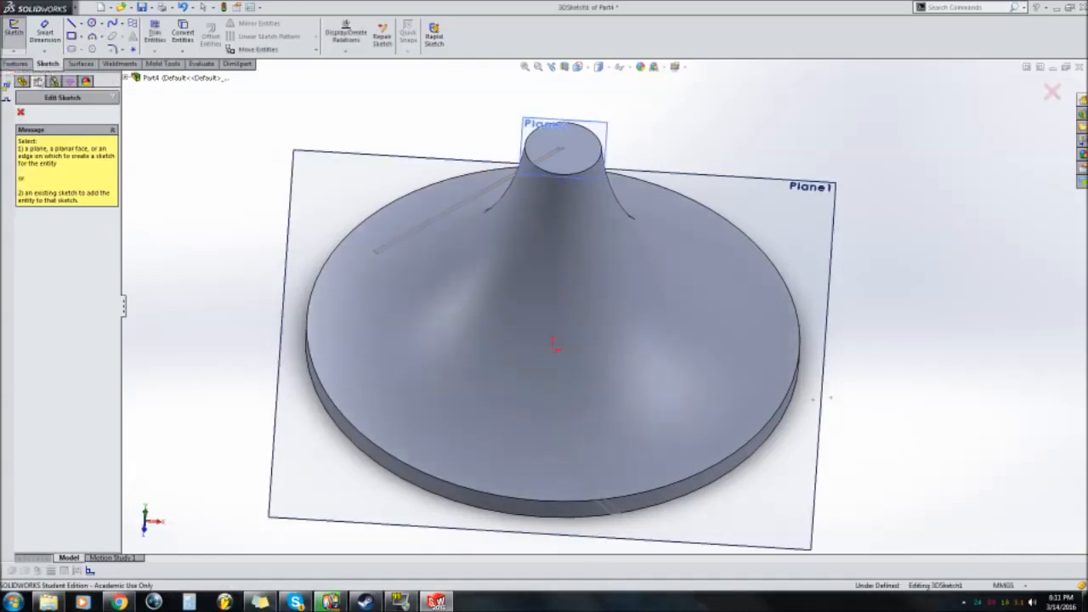
mouse_move(626, 418)
middle_down()
mouse_move(626, 346)
mouse_move(647, 341)
mouse_move(627, 318)
mouse_move(654, 306)
mouse_move(638, 301)
mouse_move(635, 323)
middle_up()
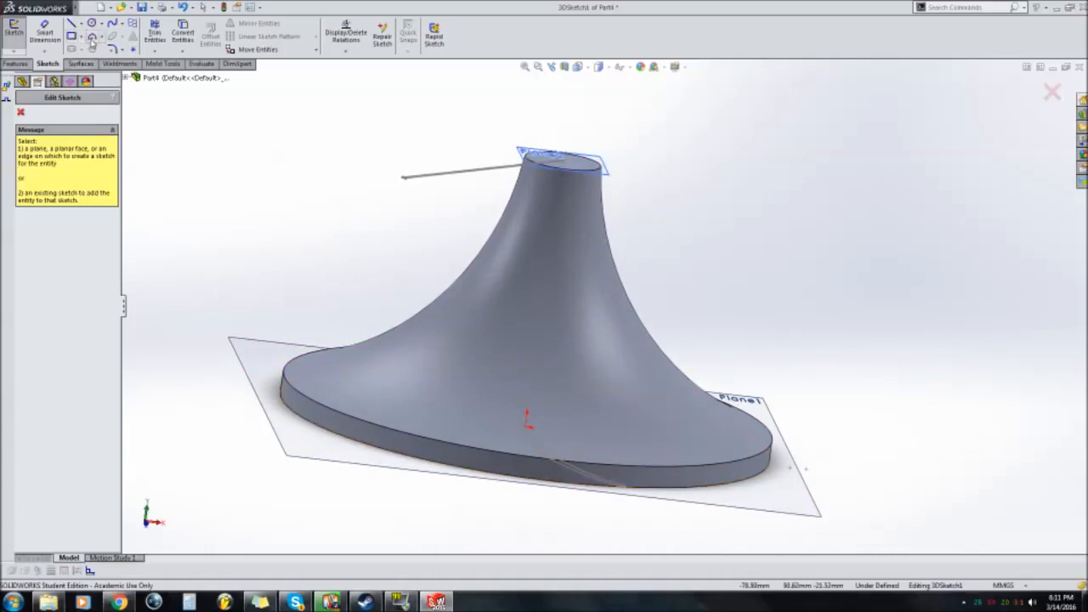
click(92, 38)
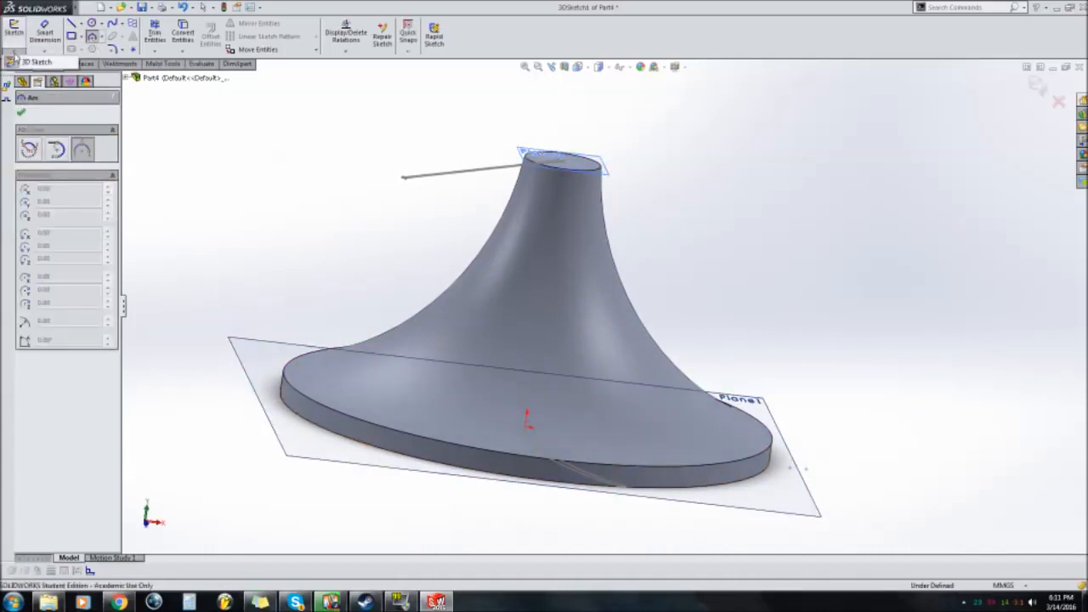
click(28, 67)
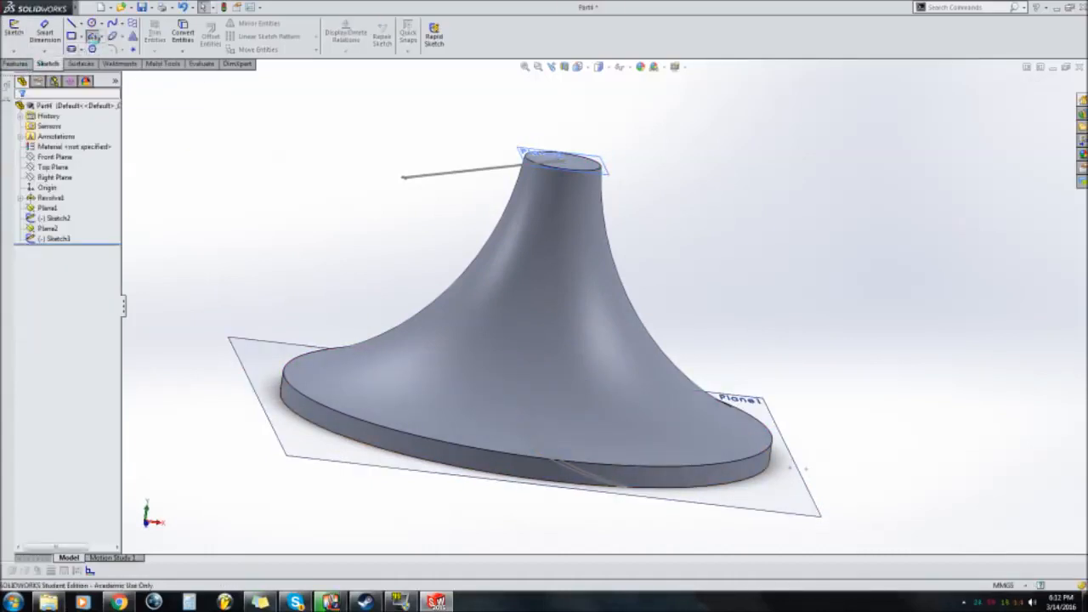
In a new 3D sketch, draw a three-point arc of about 52.9 mm radius from the curved base profile to the upper straight profile.
click(92, 37)
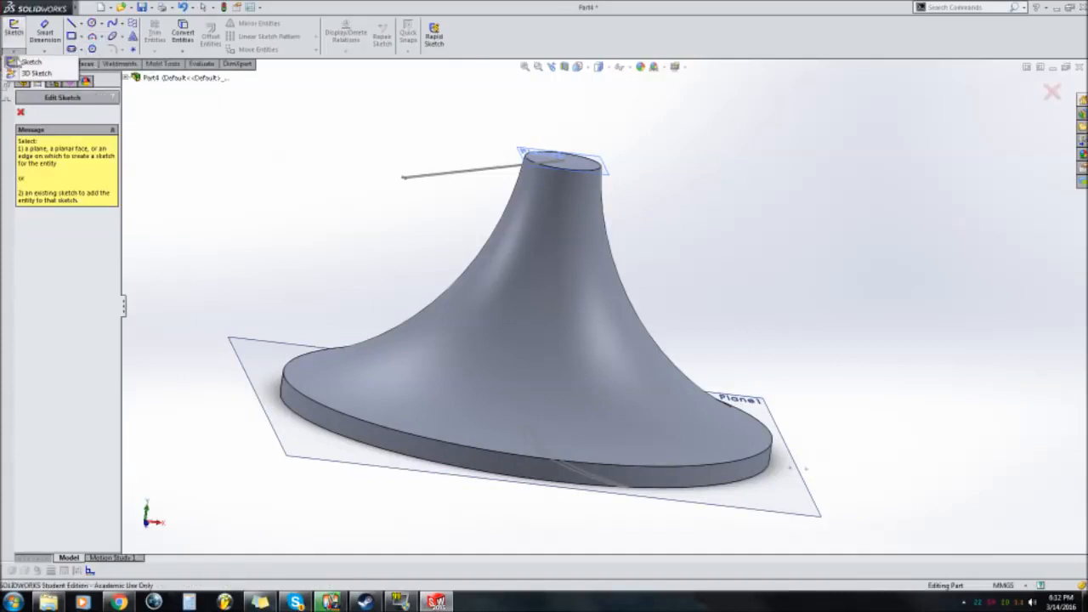
click(13, 37)
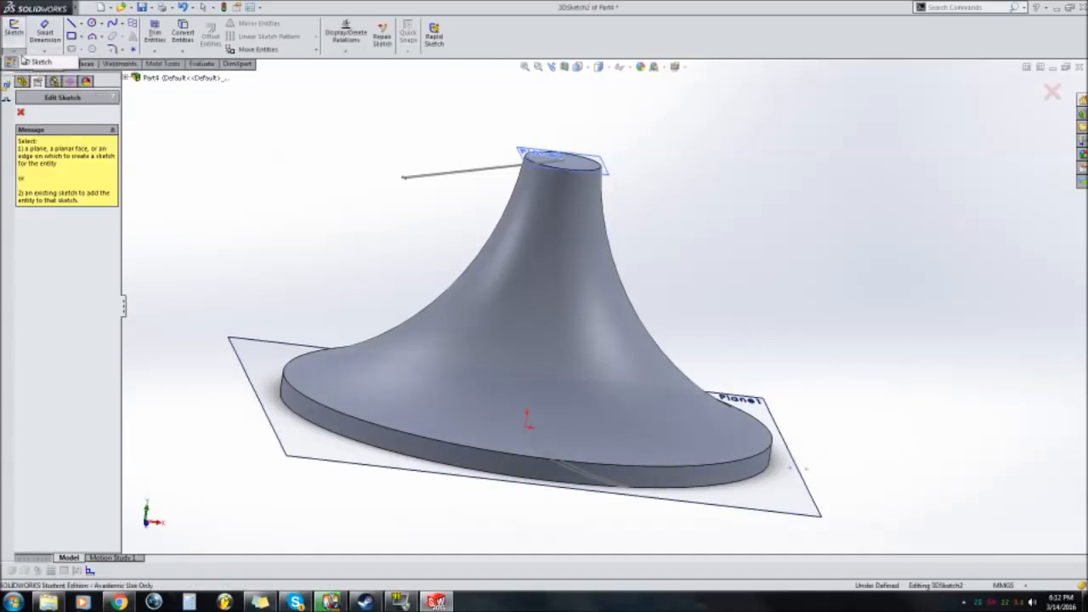
click(94, 37)
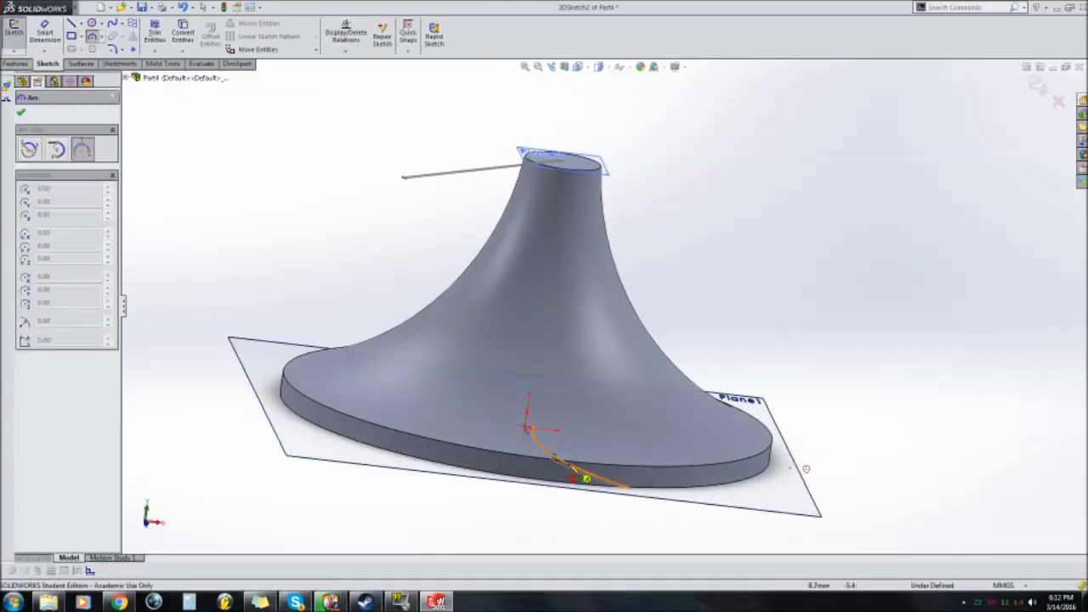
click(570, 461)
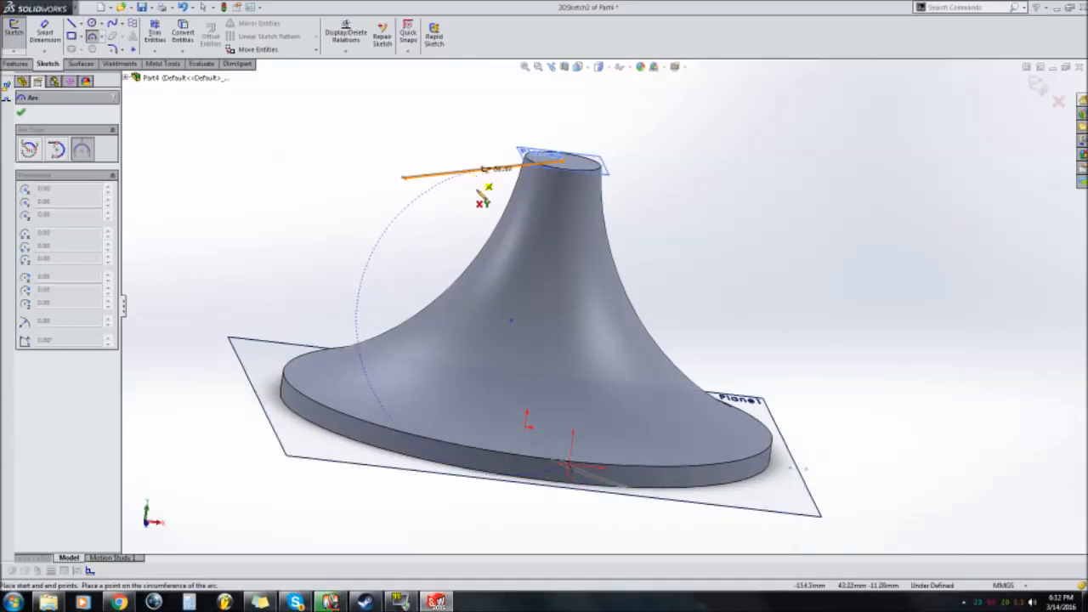
middle_drag(482, 195, 482, 243)
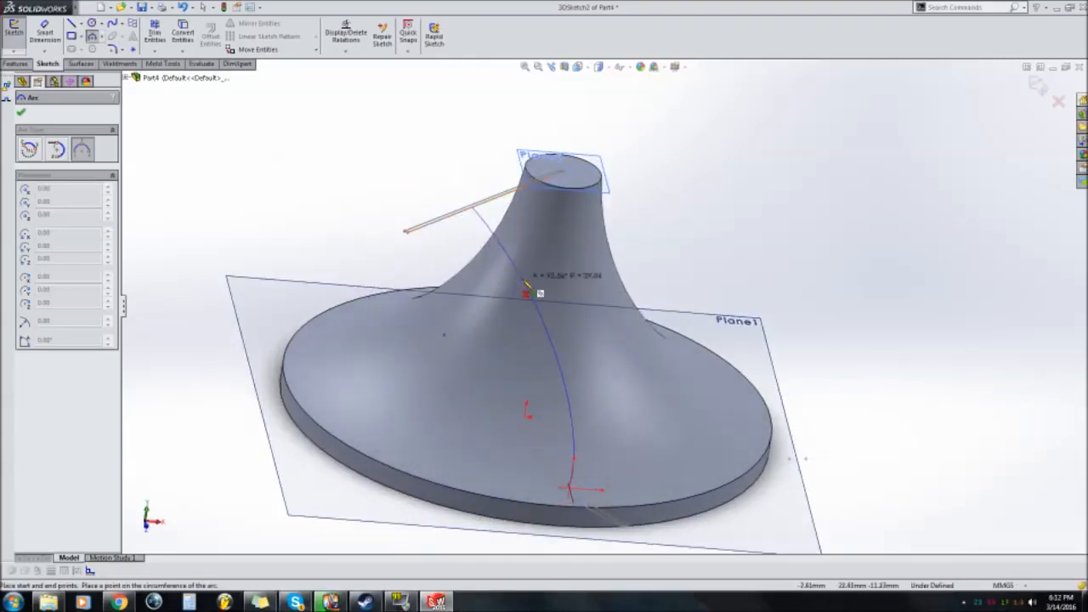
middle_drag(556, 306, 597, 271)
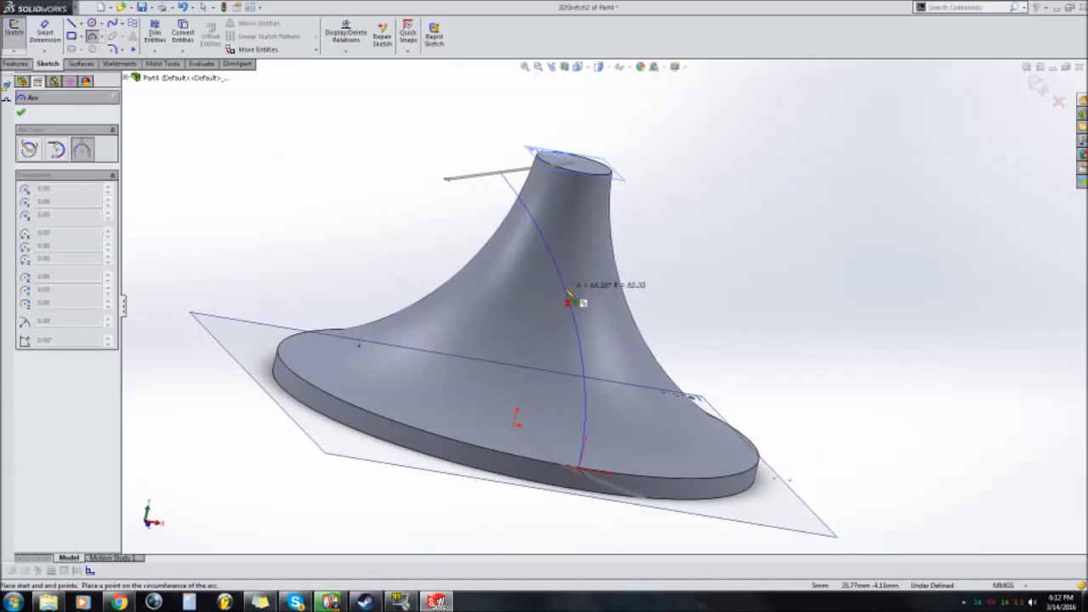
click(571, 295)
Finish the connecting arc and exit the 3D sketch.
middle_drag(711, 298, 366, 337)
middle_drag(536, 321, 697, 301)
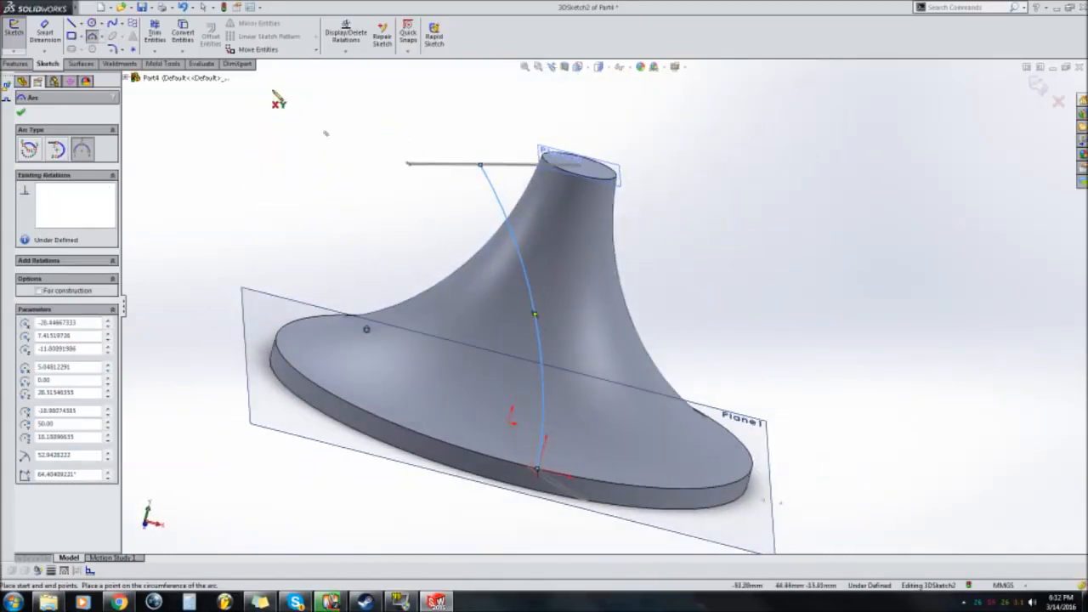
middle_drag(569, 381, 603, 396)
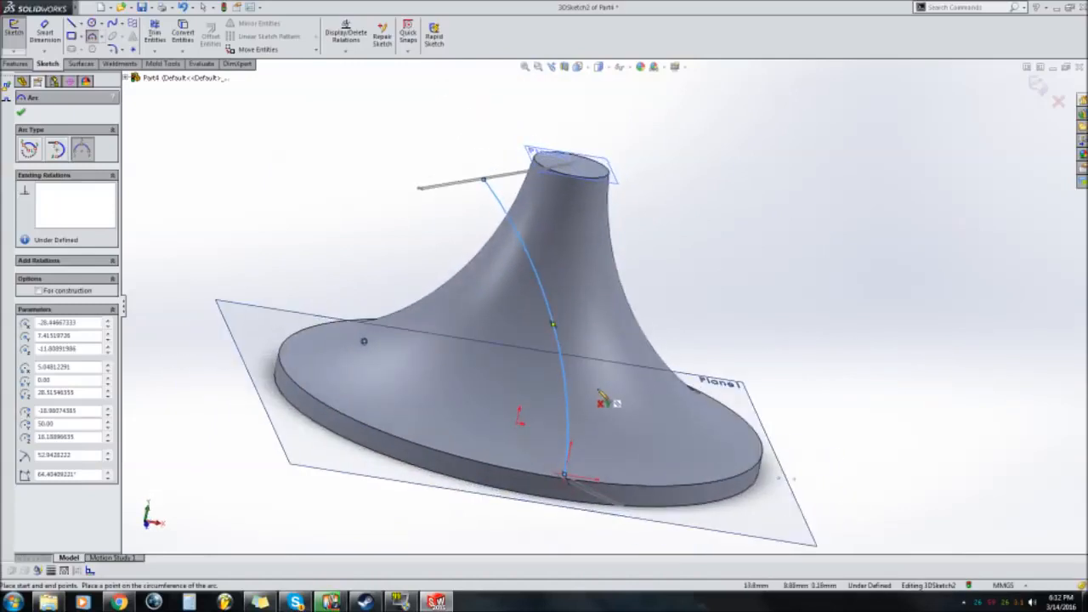
key(Escape)
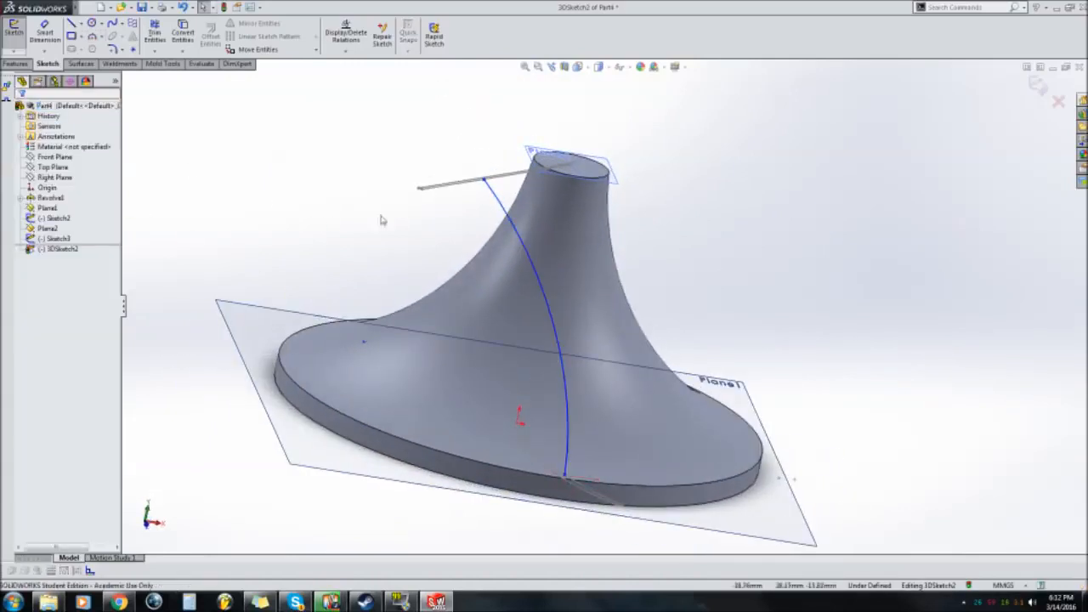
middle_drag(609, 270, 602, 425)
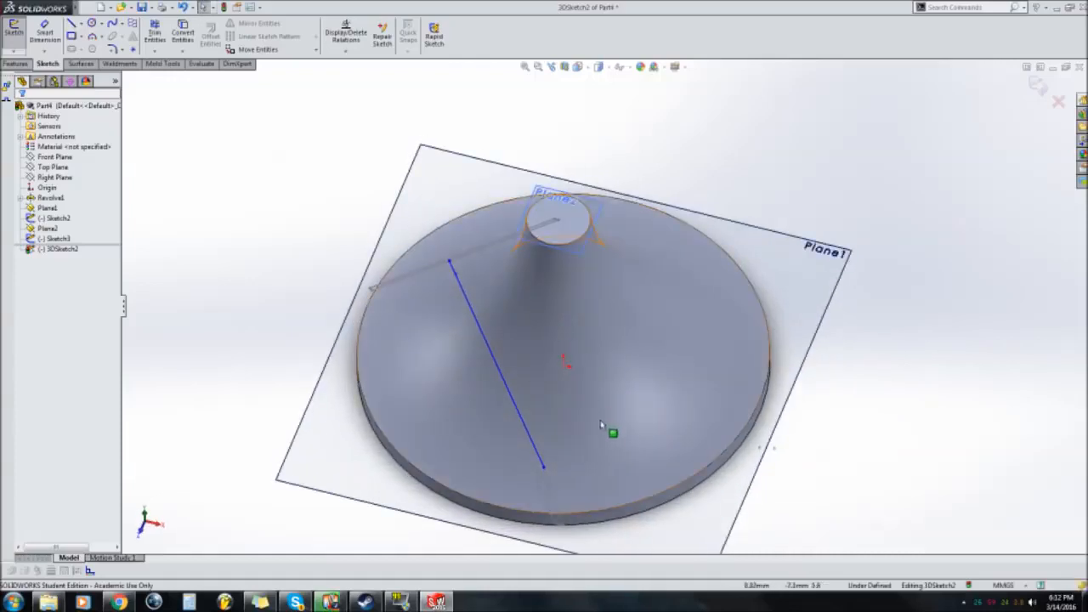
click(14, 50)
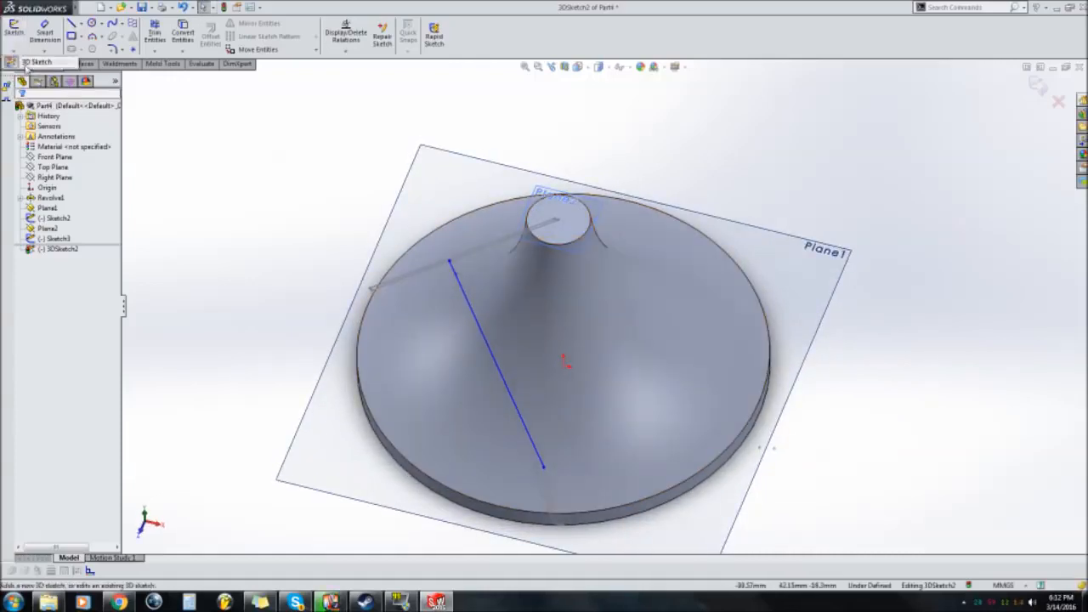
click(35, 62)
Loft a blade between the curved base profile and the straight upper profile, using the 3D arc as the guide curve.
click(16, 64)
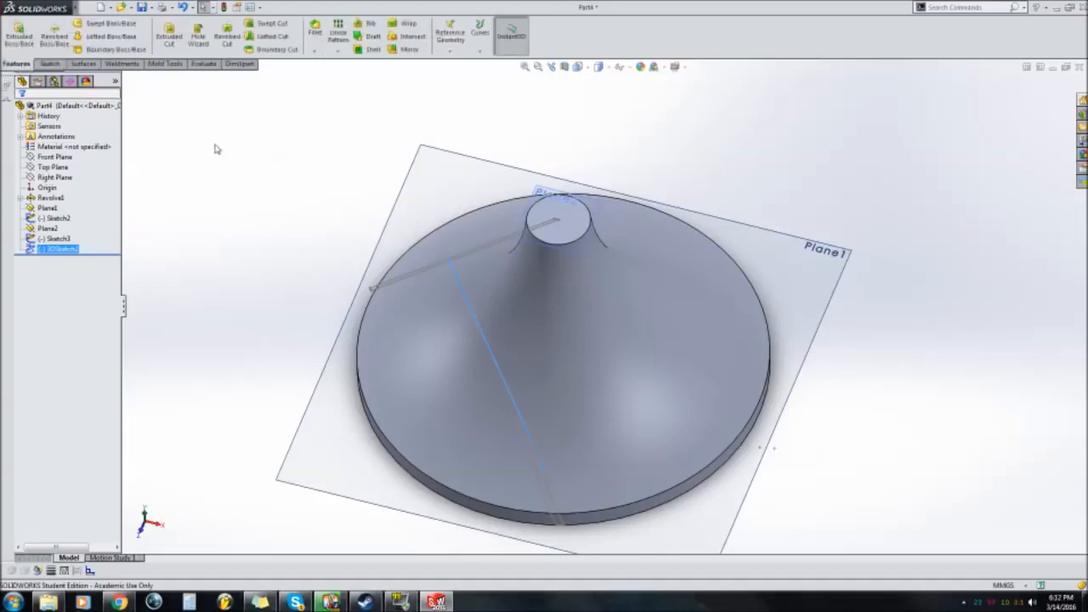
click(110, 38)
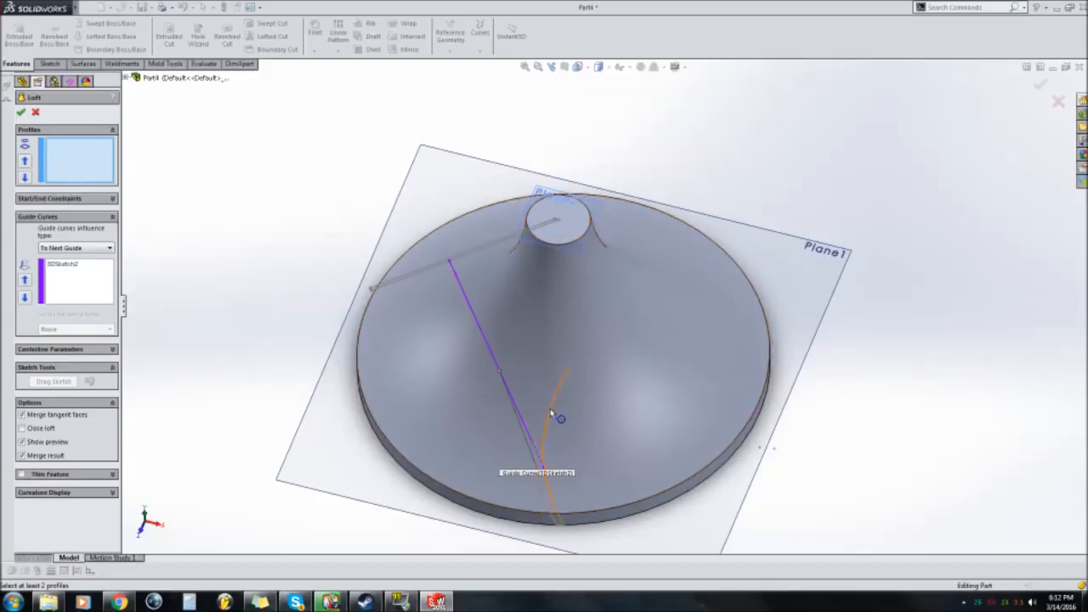
click(559, 415)
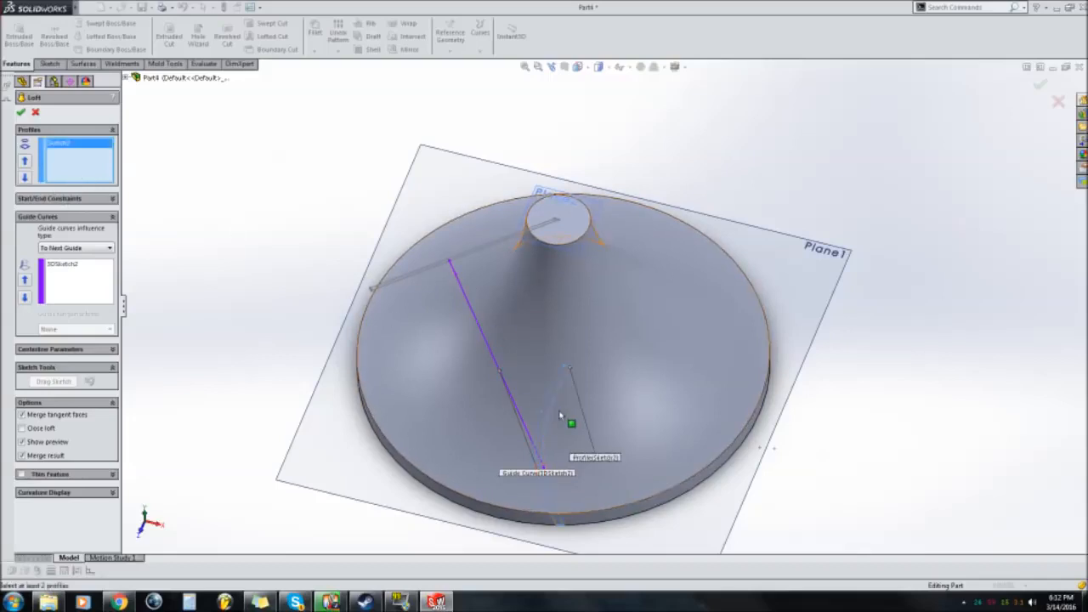
click(417, 279)
mouse_move(630, 333)
middle_down()
mouse_move(626, 213)
mouse_move(644, 250)
mouse_move(496, 257)
mouse_move(630, 260)
middle_up()
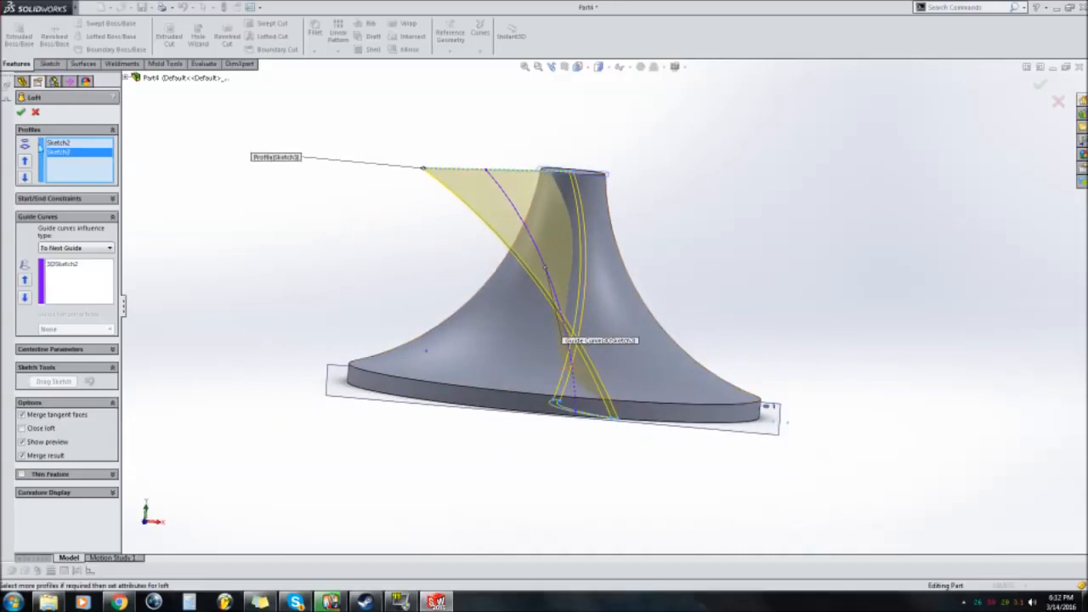
click(22, 113)
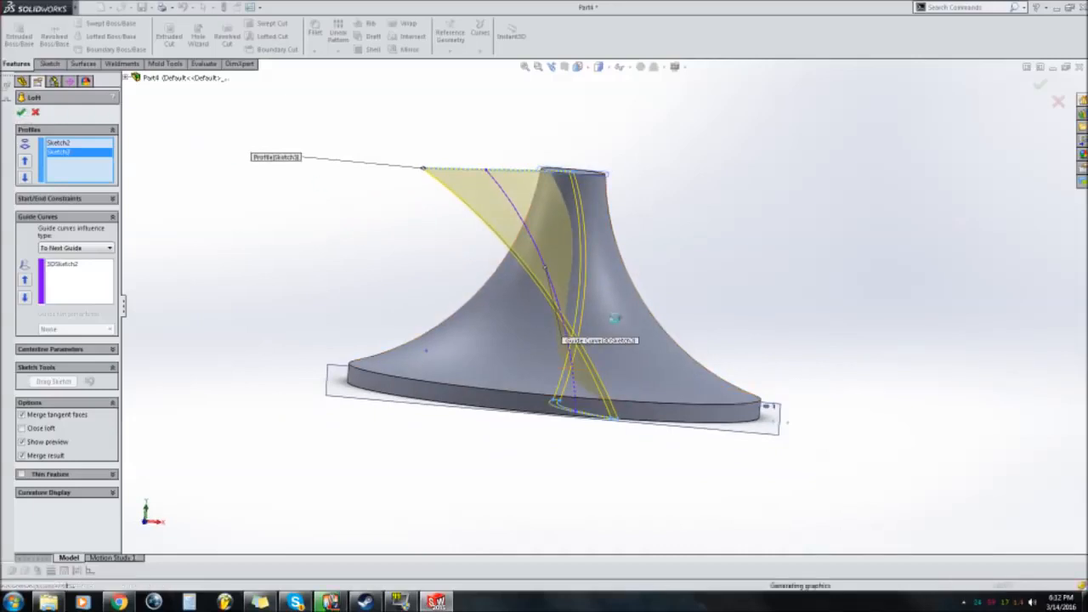
middle_drag(603, 214, 590, 261)
Circular-pattern the lofted blade with 6 equally spaced instances over 360°, using the revolve's Sketch1 as the pattern axis.
click(432, 212)
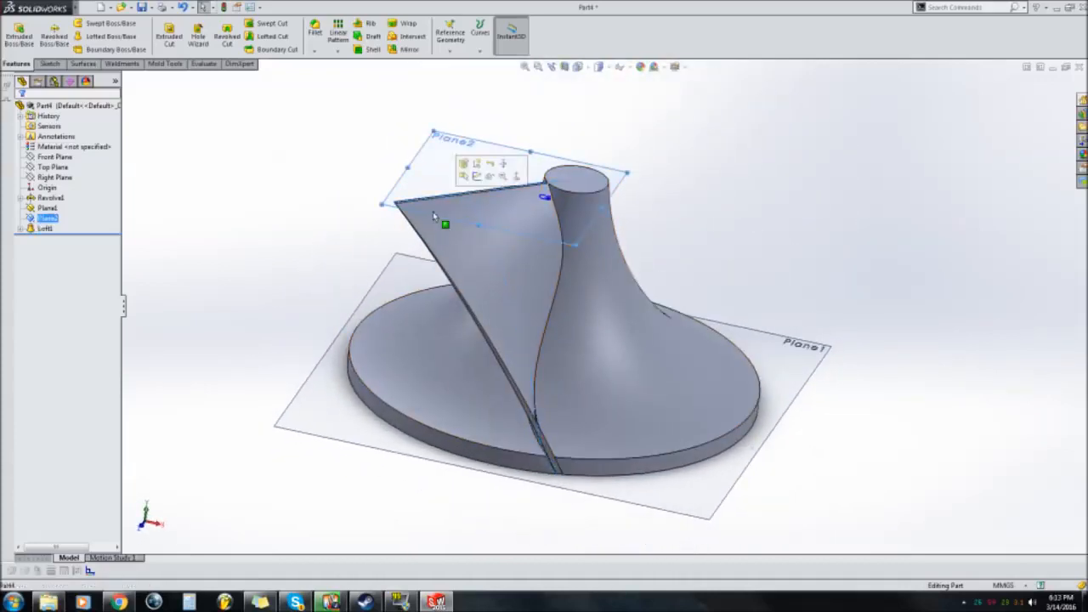
click(806, 212)
click(496, 294)
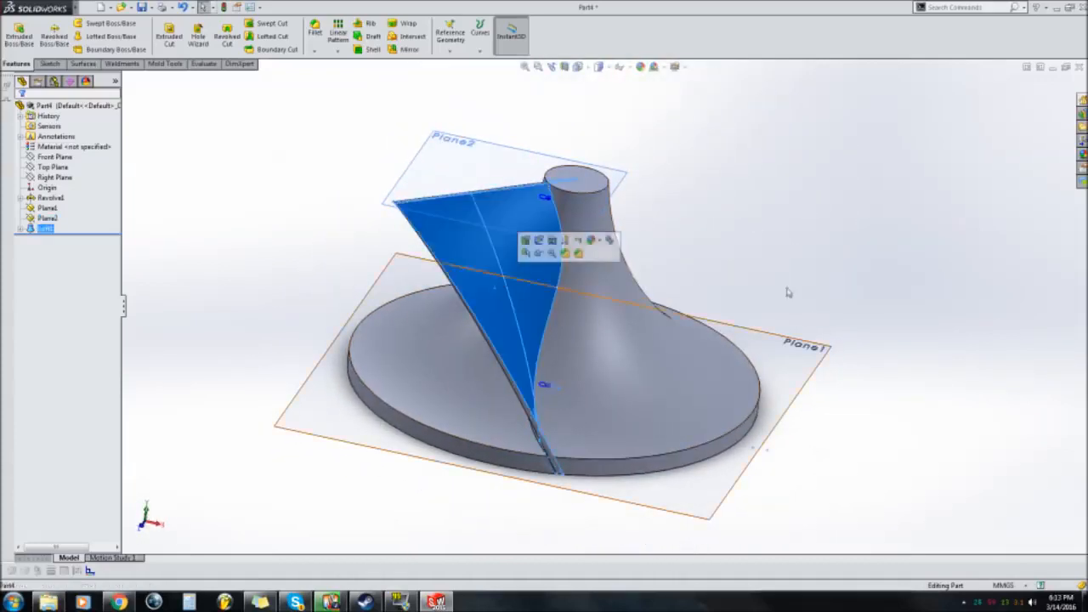
click(339, 51)
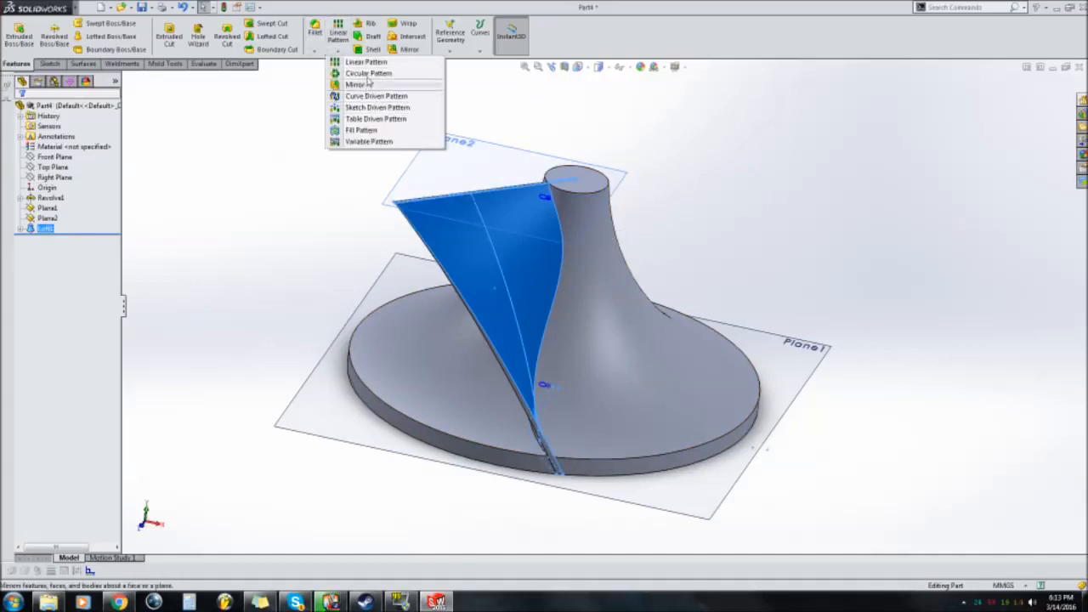
click(368, 72)
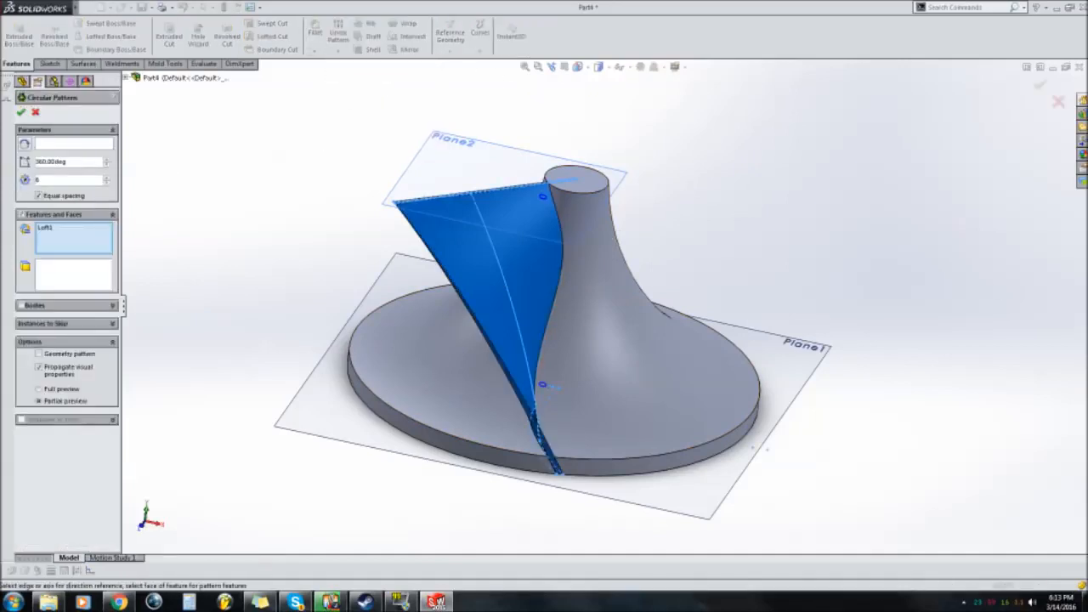
click(53, 146)
click(125, 76)
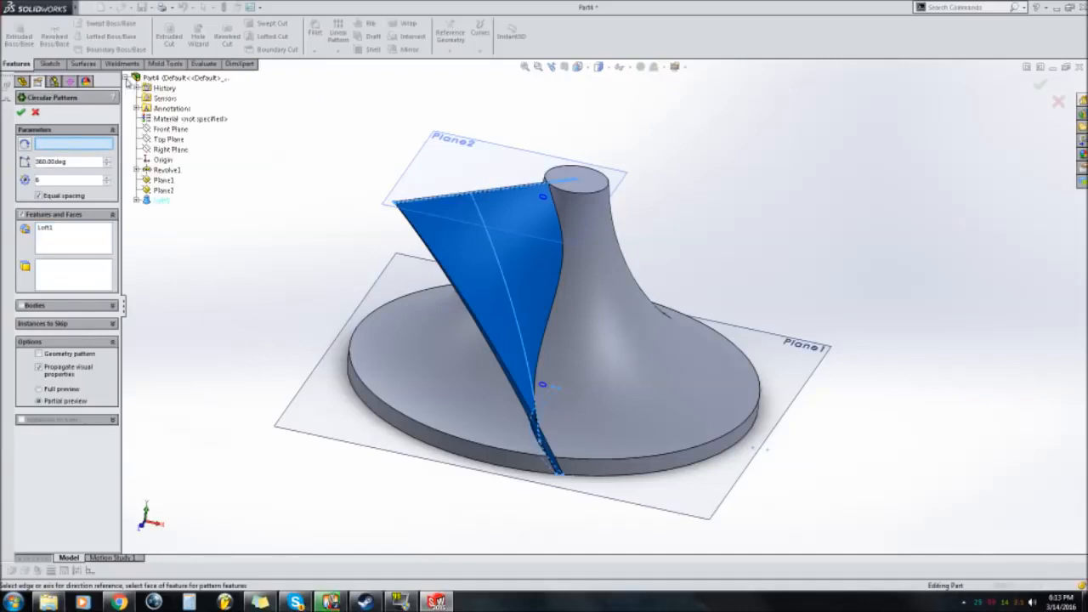
click(136, 170)
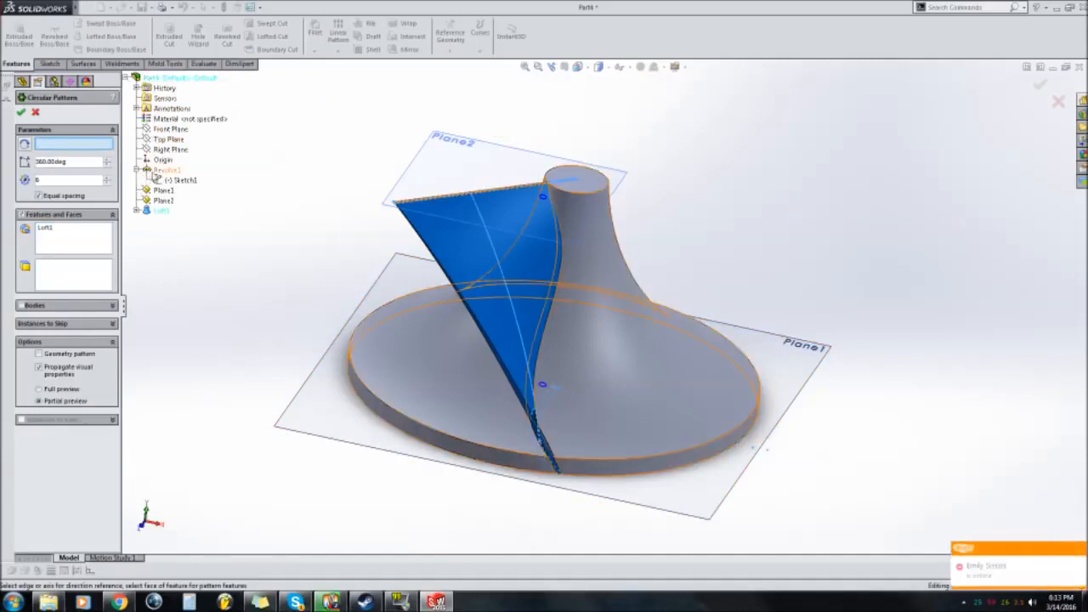
click(170, 181)
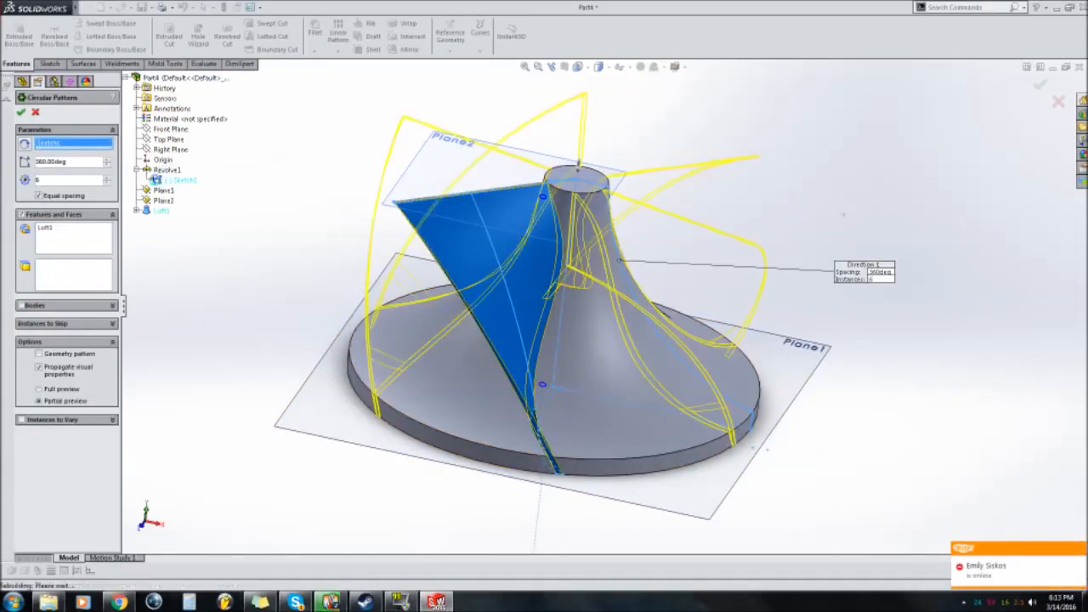
key(Return)
Inspect the patterned blades around the hub, and undo the circular pattern.
middle_drag(630, 252, 589, 308)
scroll(596, 293, up, 2)
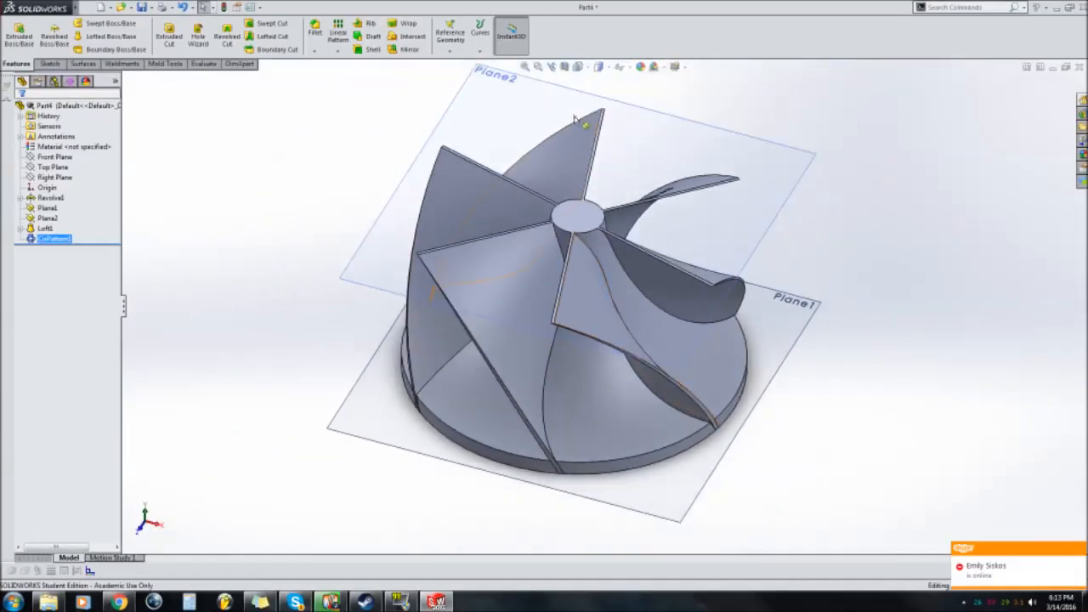
mouse_move(593, 350)
middle_down()
mouse_move(605, 344)
mouse_move(608, 358)
middle_up()
middle_drag(652, 243, 582, 219)
key(ctrl+z)
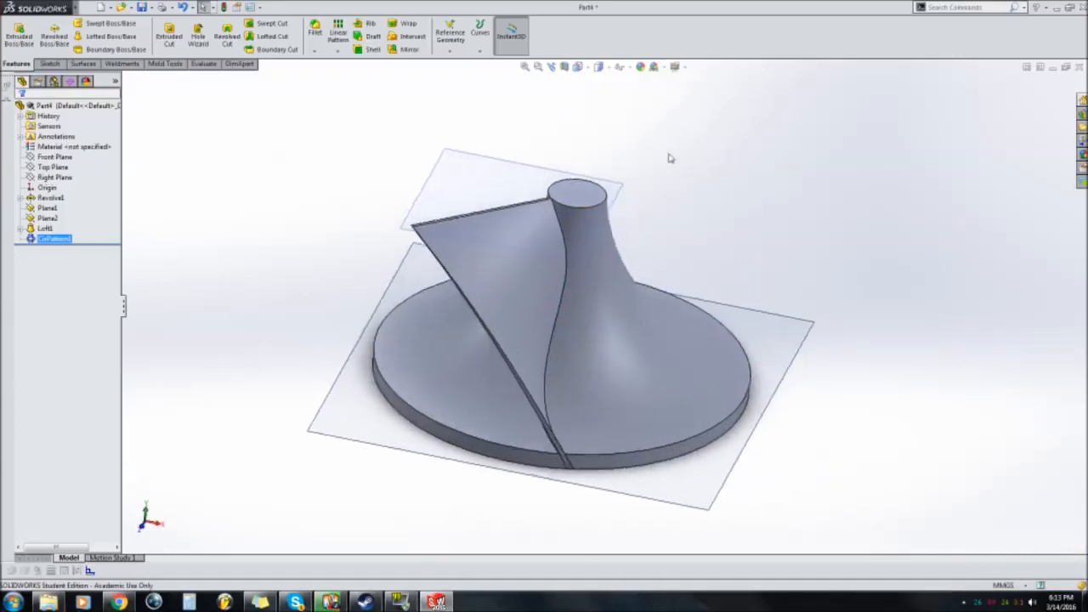
click(338, 54)
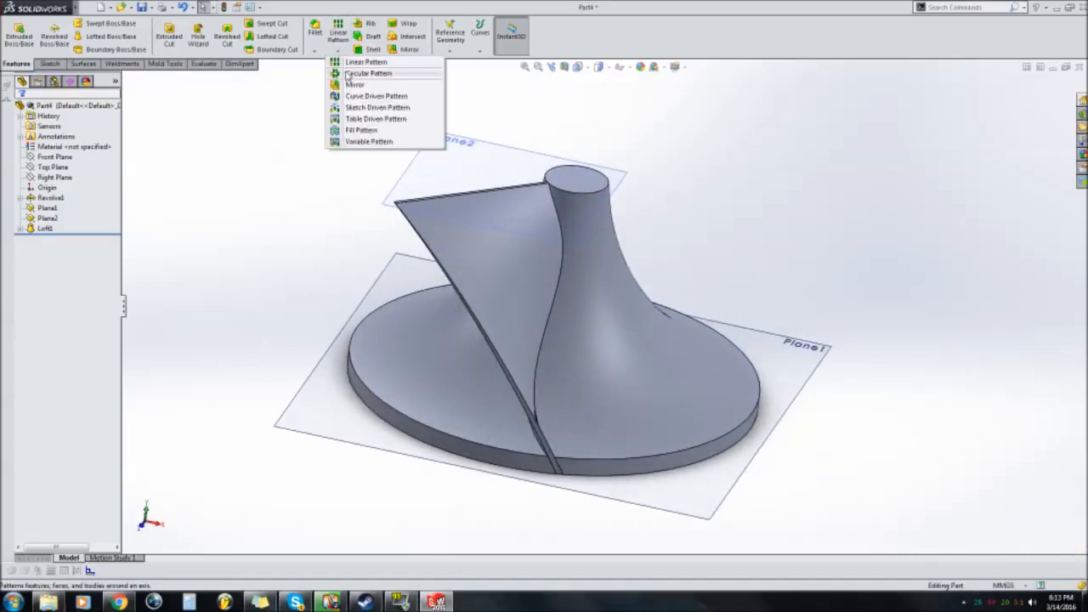
click(366, 80)
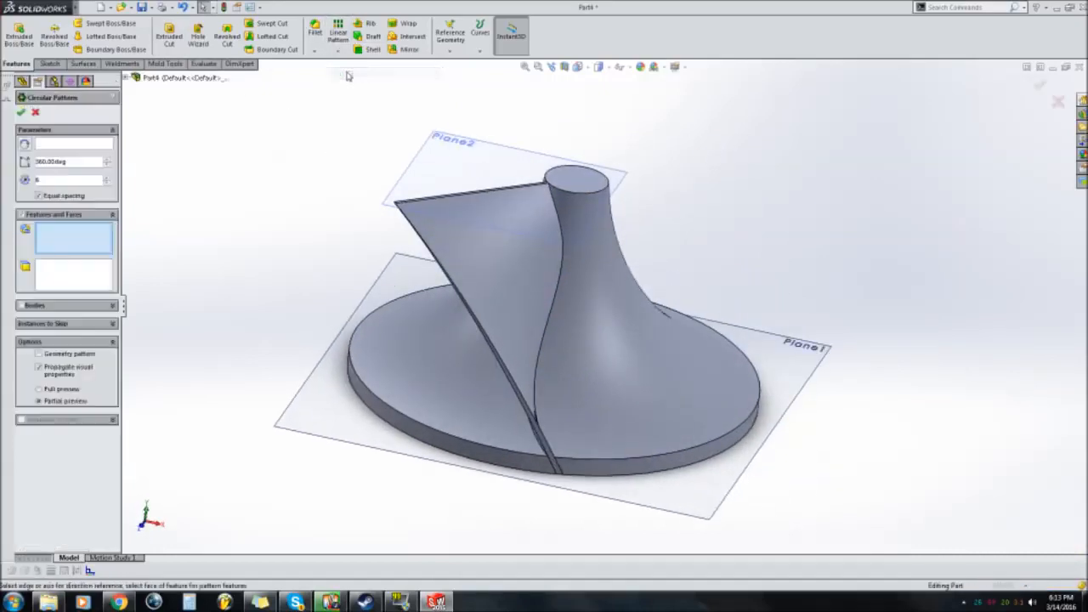
click(500, 267)
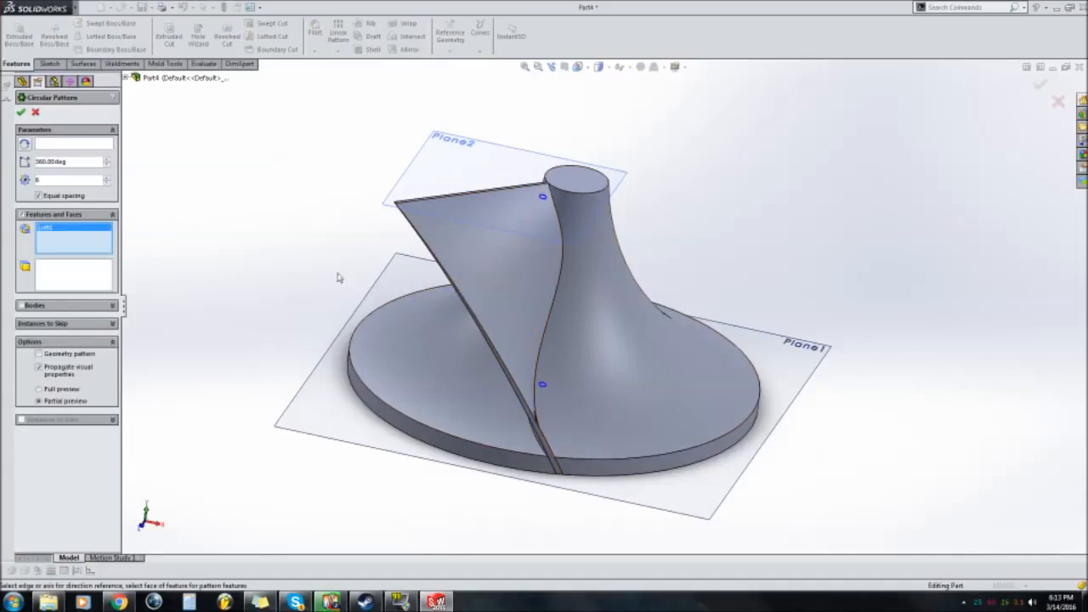
middle_drag(338, 278, 416, 299)
key(Escape)
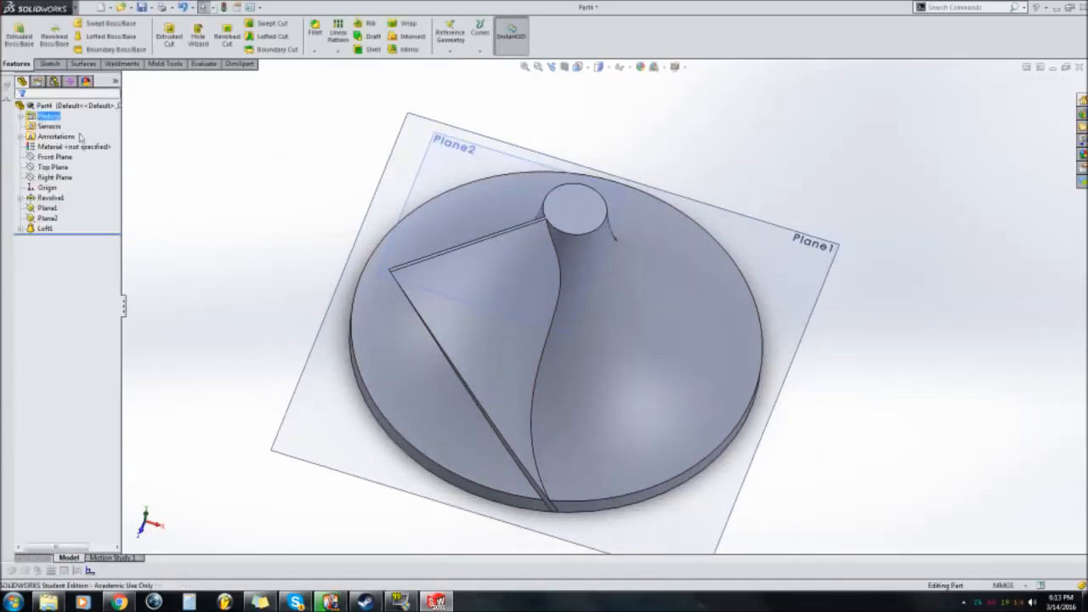
Start a circular pattern of the lofted blade and show the revolve's Sketch1 so its axis line can be picked.
click(489, 328)
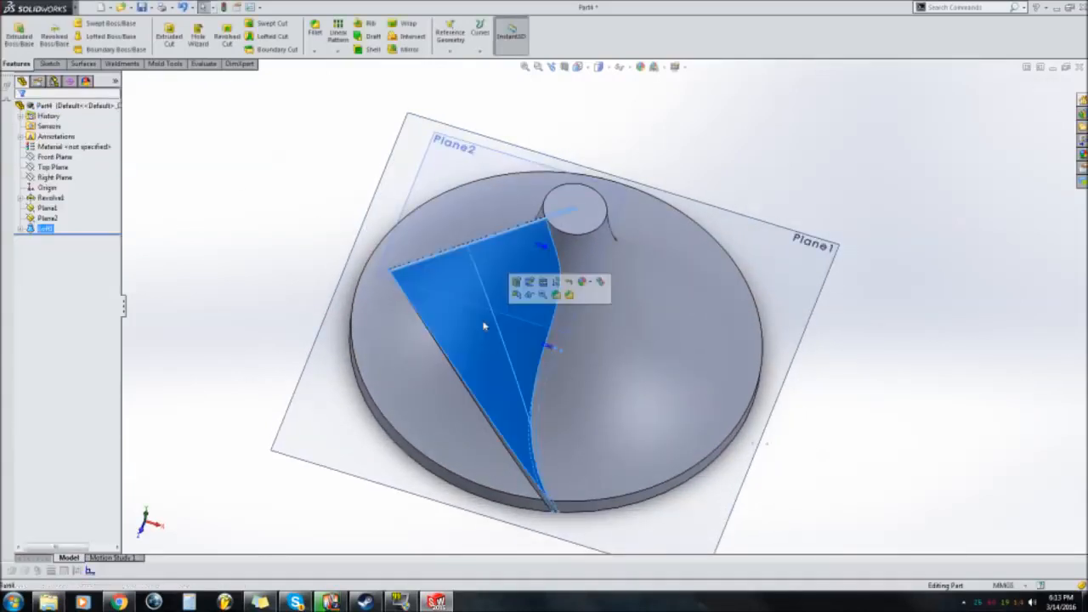
click(340, 53)
click(361, 81)
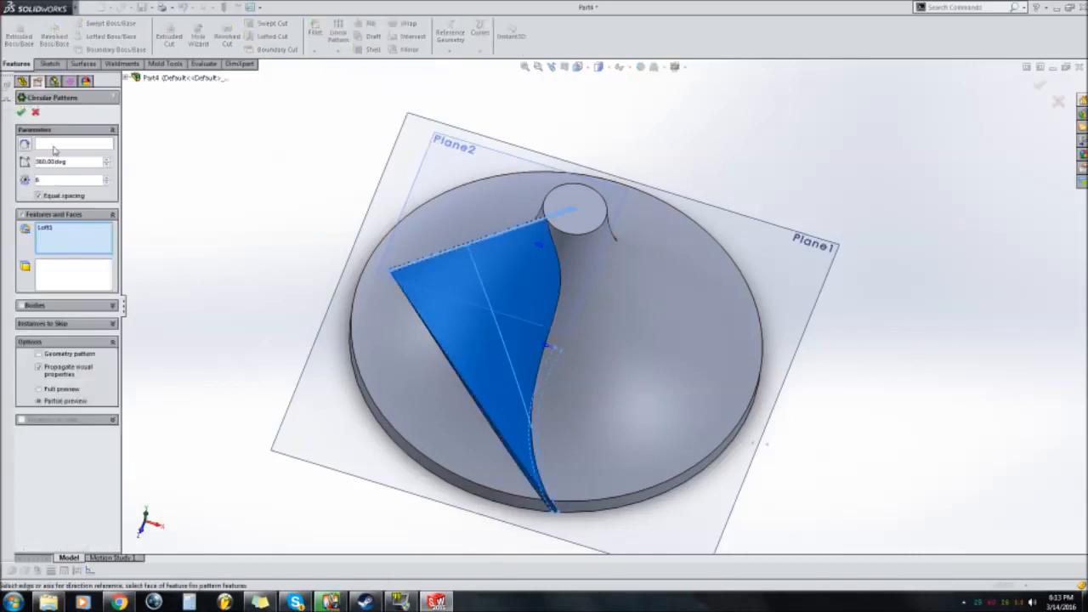
click(55, 146)
click(125, 78)
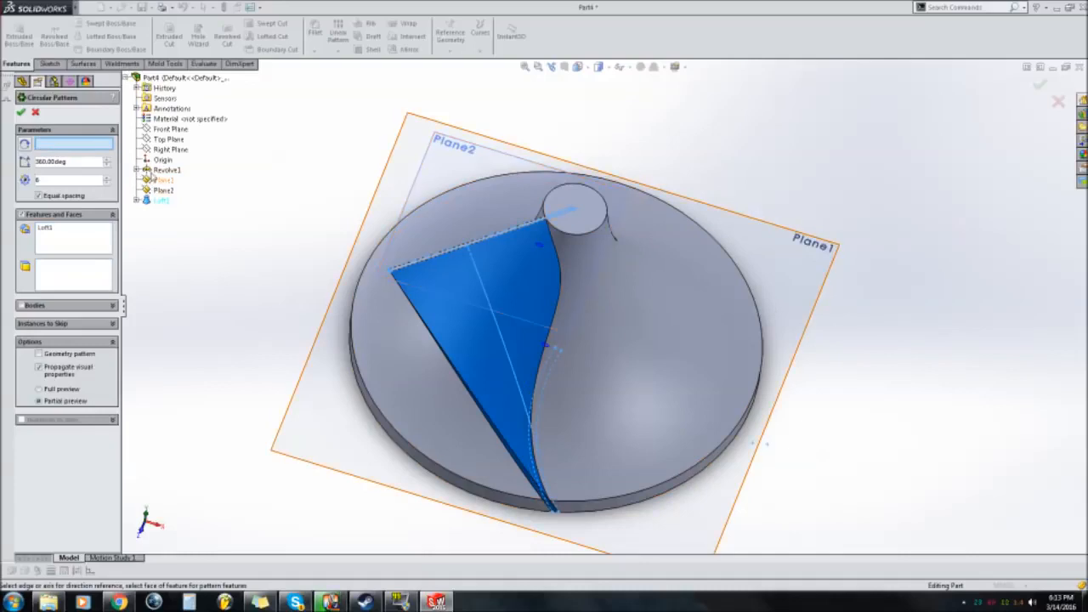
click(137, 171)
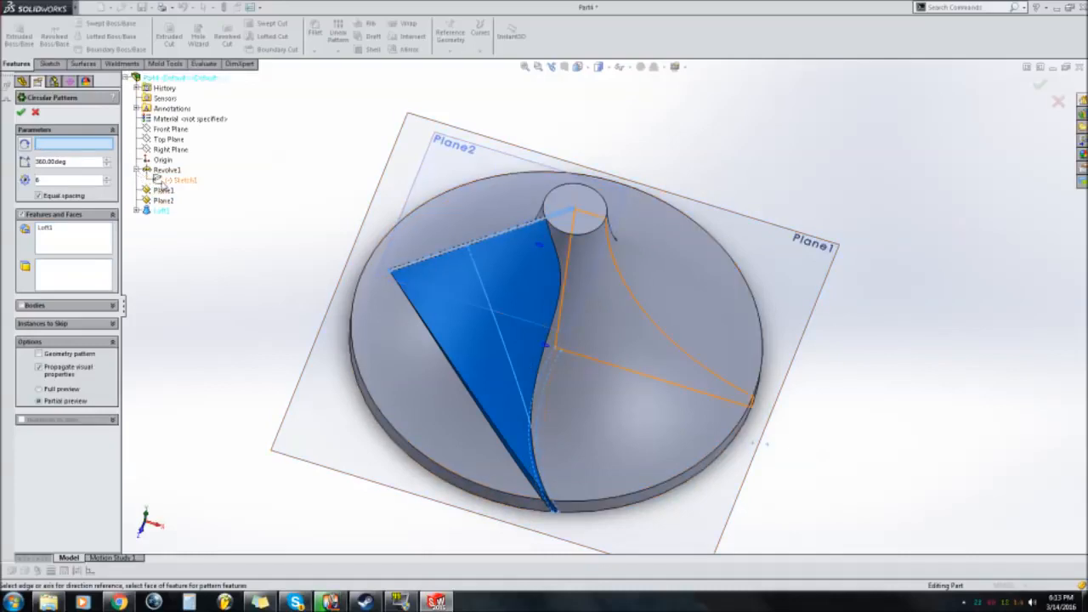
right_click(162, 182)
click(189, 202)
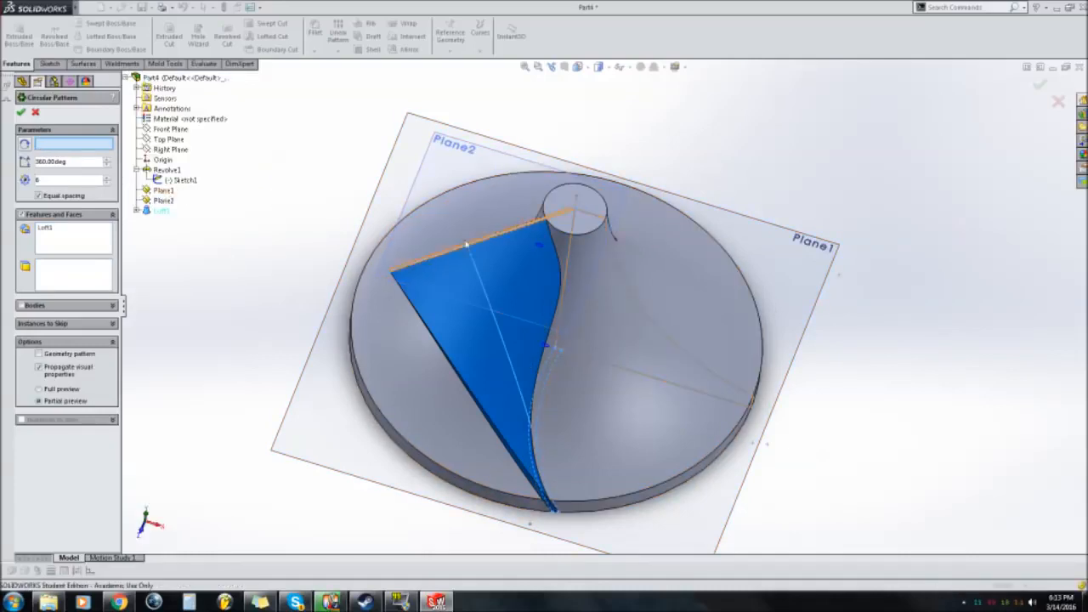
Pattern the blade about Sketch1's vertical centreline with 12 equally spaced instances over 360°.
mouse_move(467, 244)
middle_down()
mouse_move(460, 146)
mouse_move(544, 357)
mouse_move(557, 425)
mouse_move(593, 487)
middle_up()
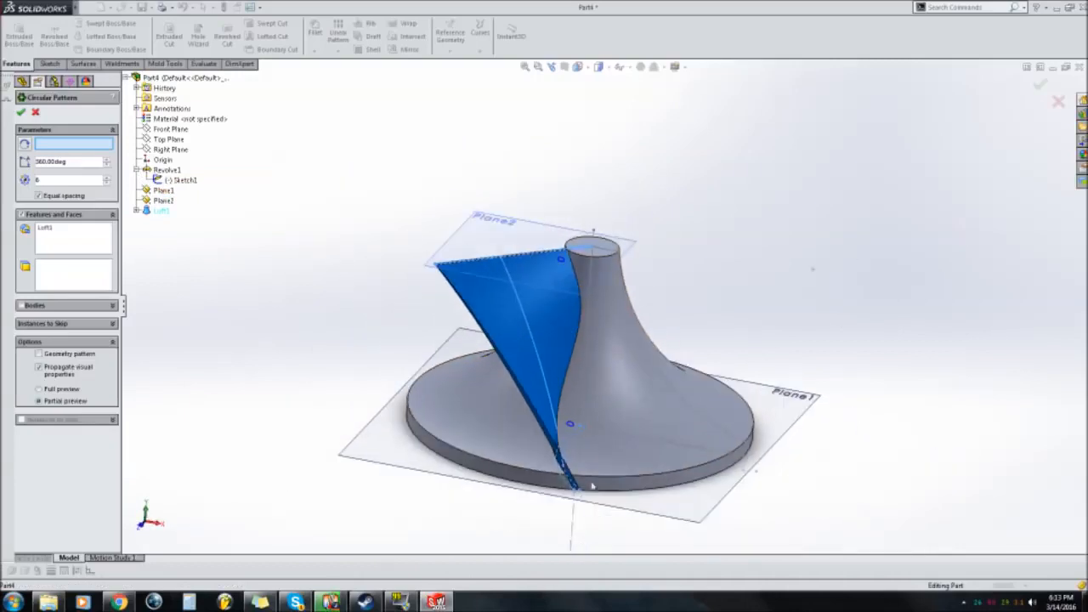
click(574, 526)
mouse_move(575, 526)
middle_down()
mouse_move(614, 430)
mouse_move(602, 313)
mouse_move(560, 383)
middle_up()
drag(56, 180, 3, 191)
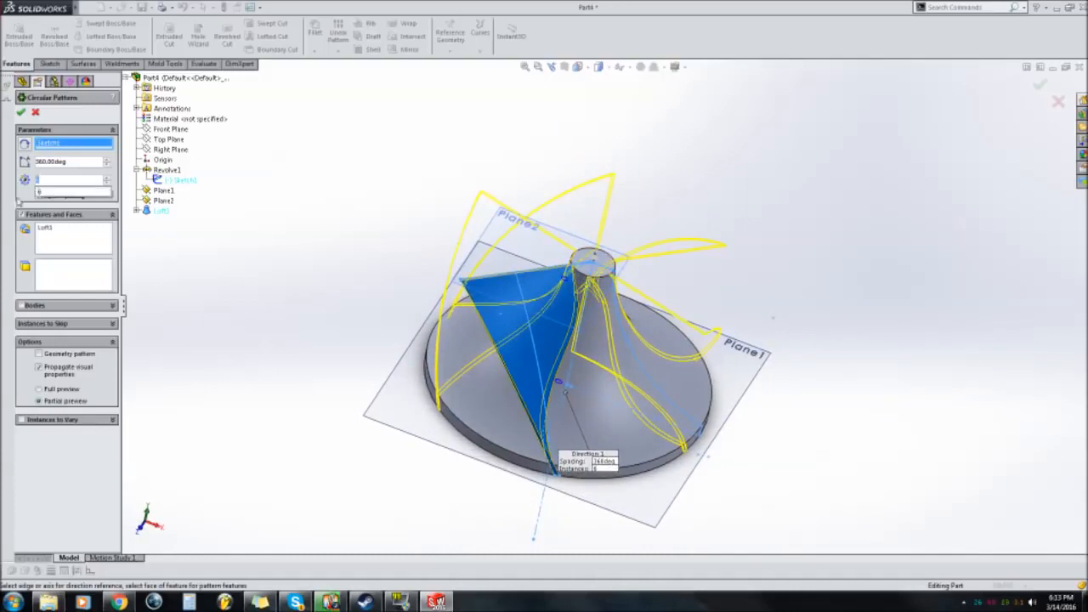
text(12)
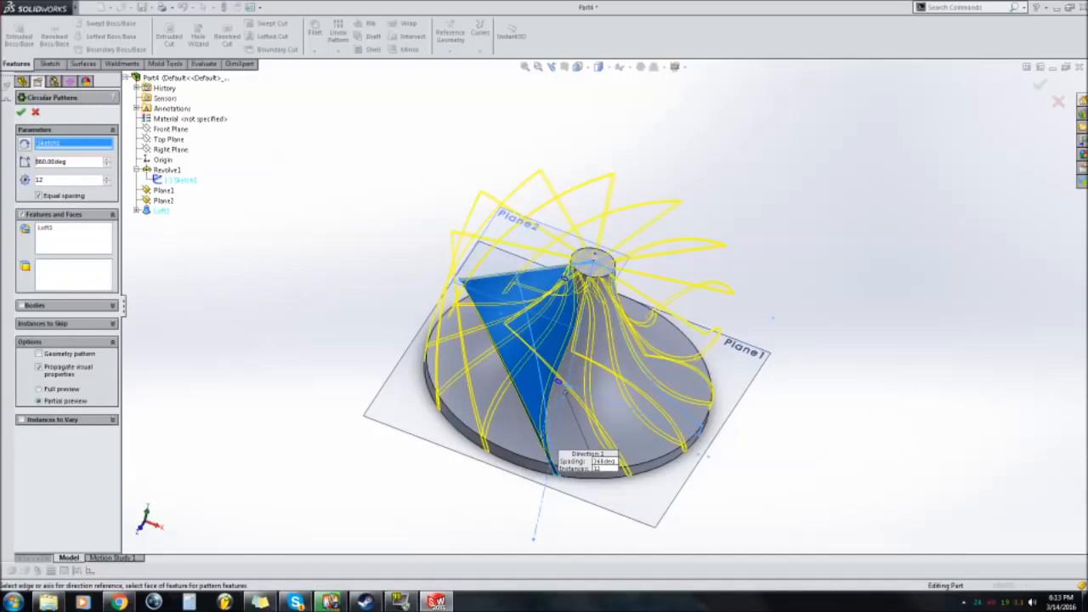
middle_drag(558, 382, 516, 188)
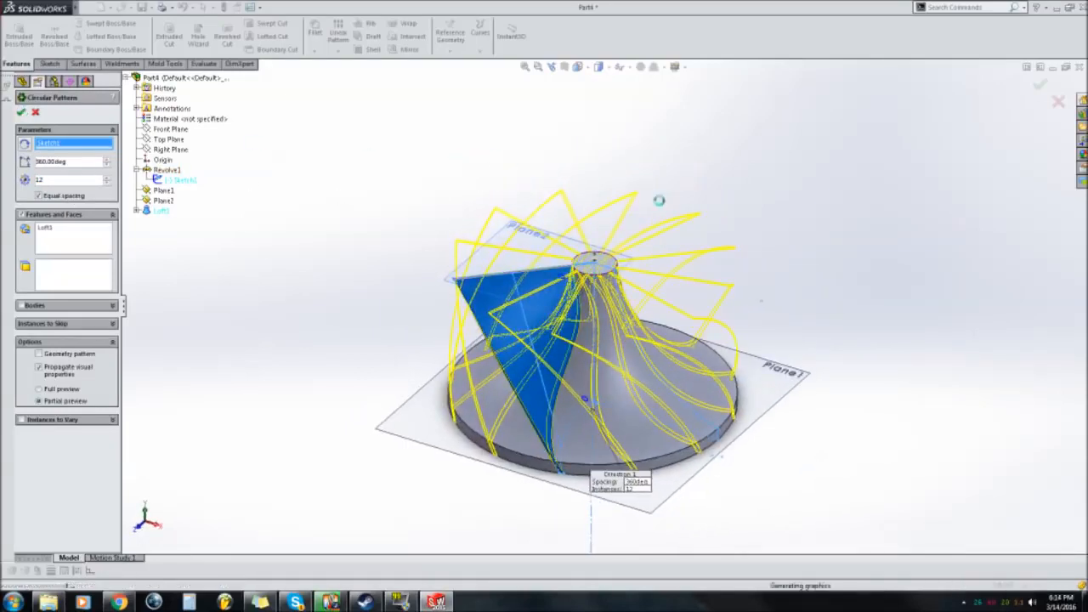
key(Return)
Orient the impeller to the front view and apply a section view through the Front Plane.
middle_drag(569, 308, 510, 165)
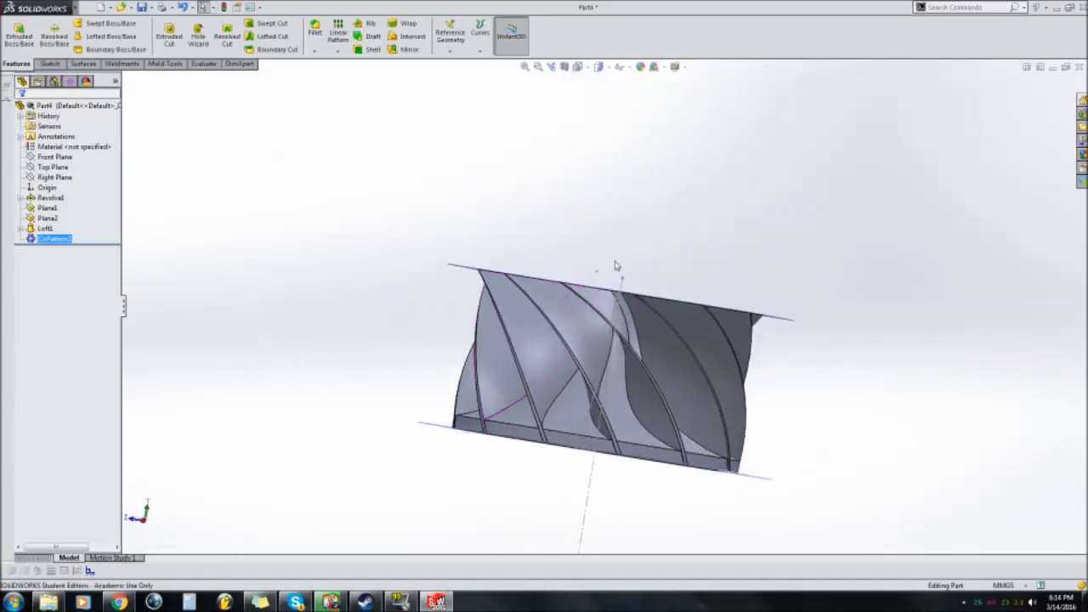
middle_drag(617, 267, 586, 377)
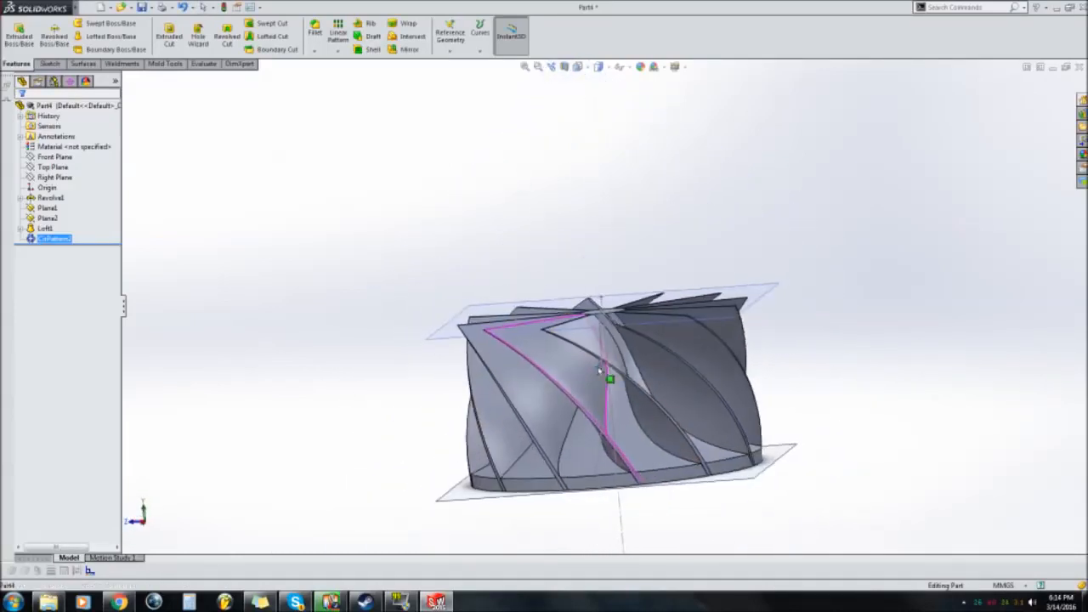
click(579, 66)
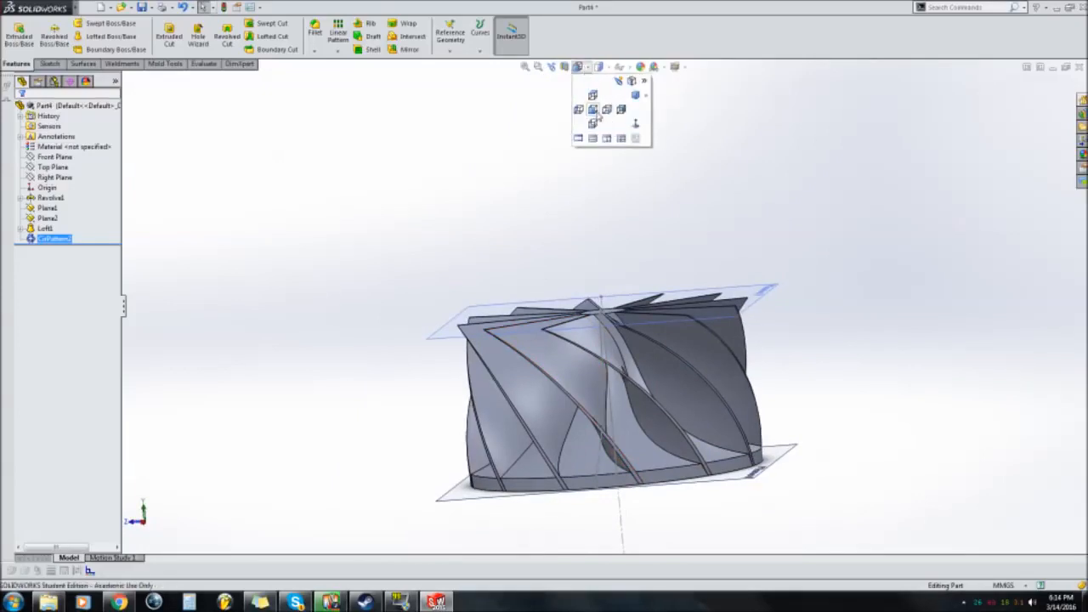
click(595, 114)
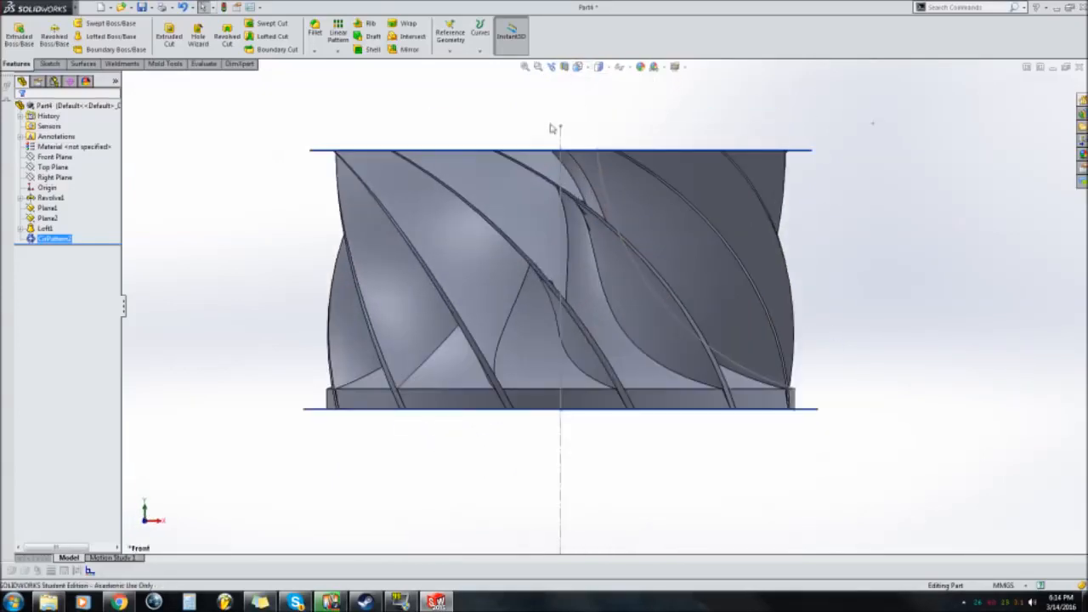
click(565, 66)
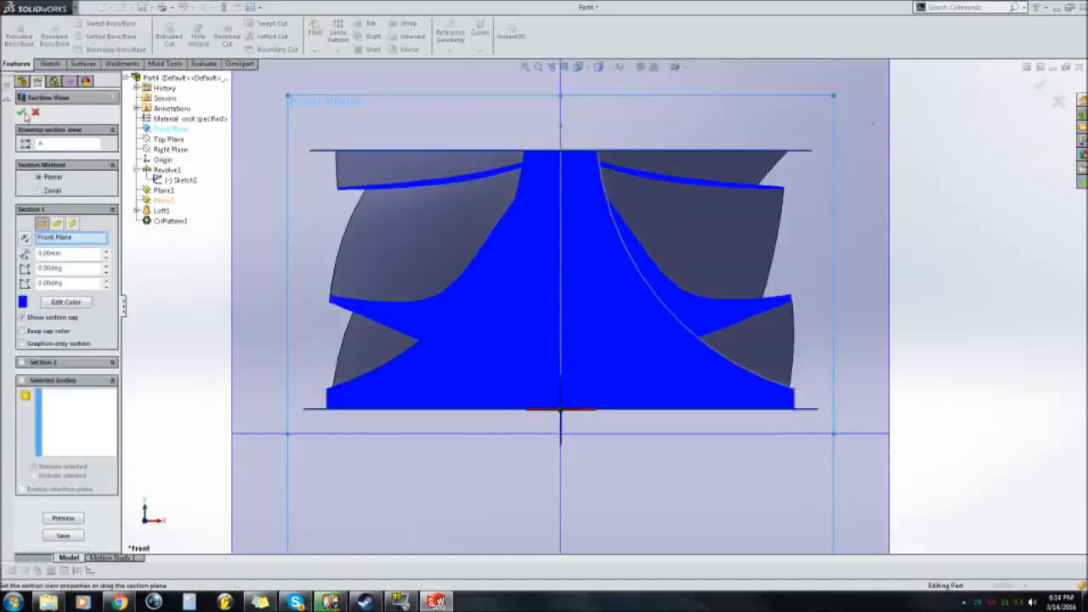
click(22, 113)
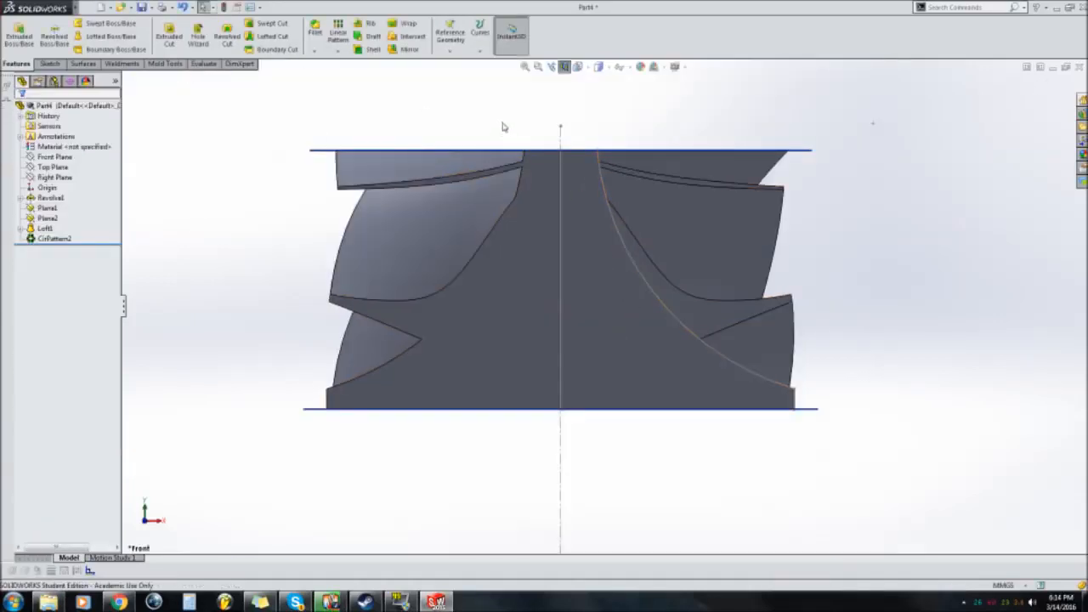
Start a new sketch on the Front Plane with the Line tool.
scroll(463, 109, down, 1)
click(49, 64)
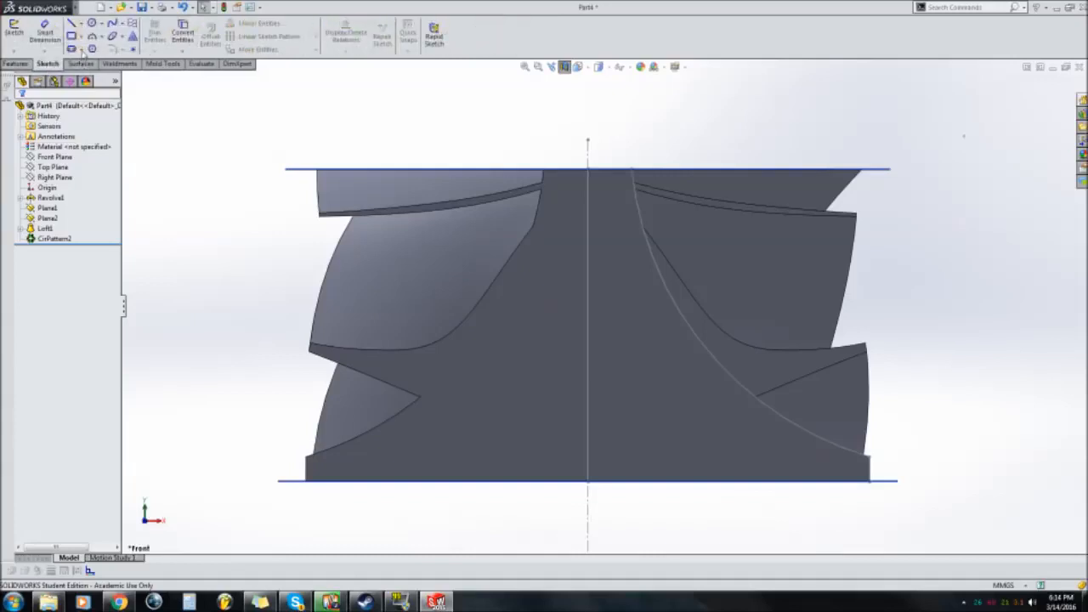
click(79, 27)
click(81, 28)
click(102, 45)
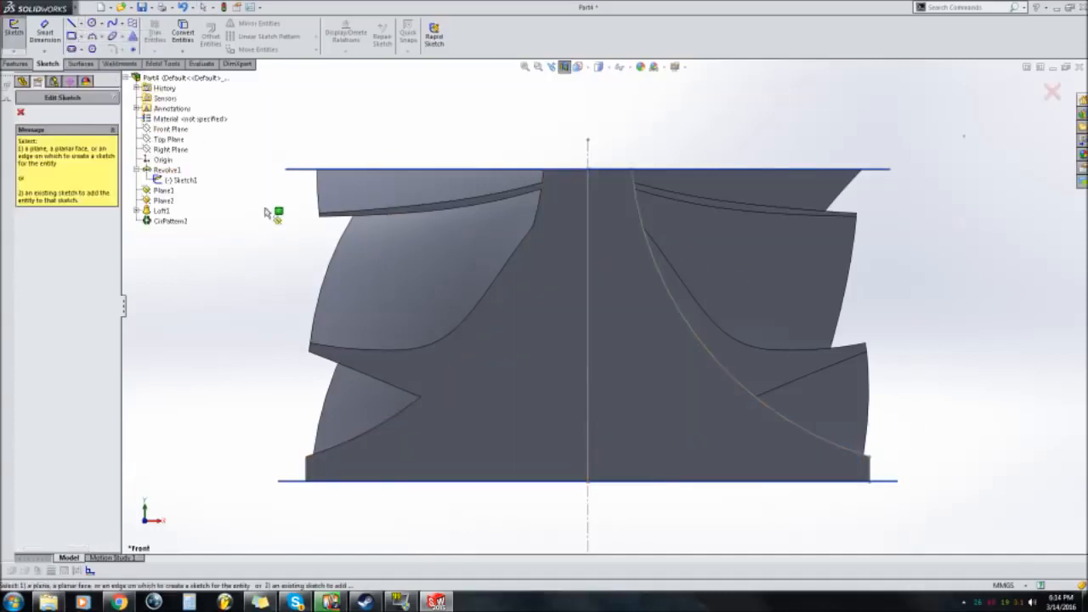
click(168, 130)
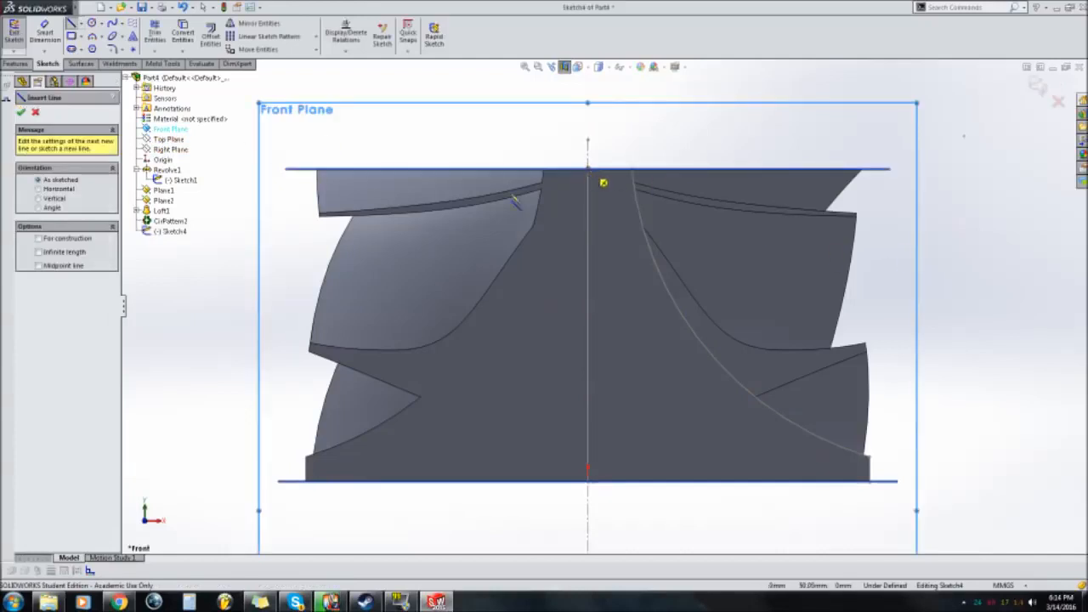
Draw a horizontal line 8 mm long from the origin along the underside of the hub's base.
click(588, 483)
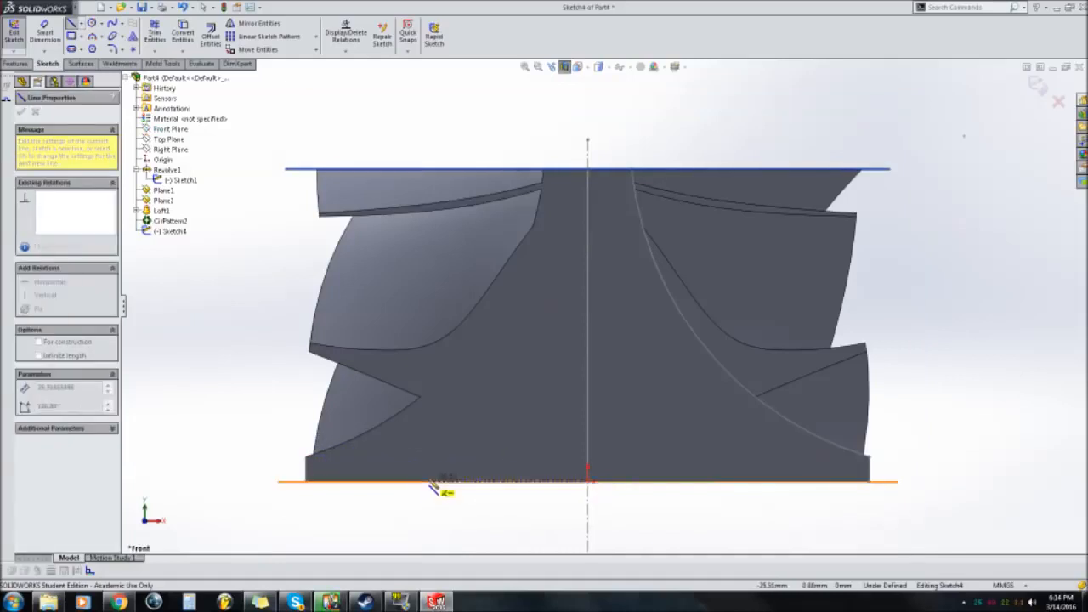
key(Escape)
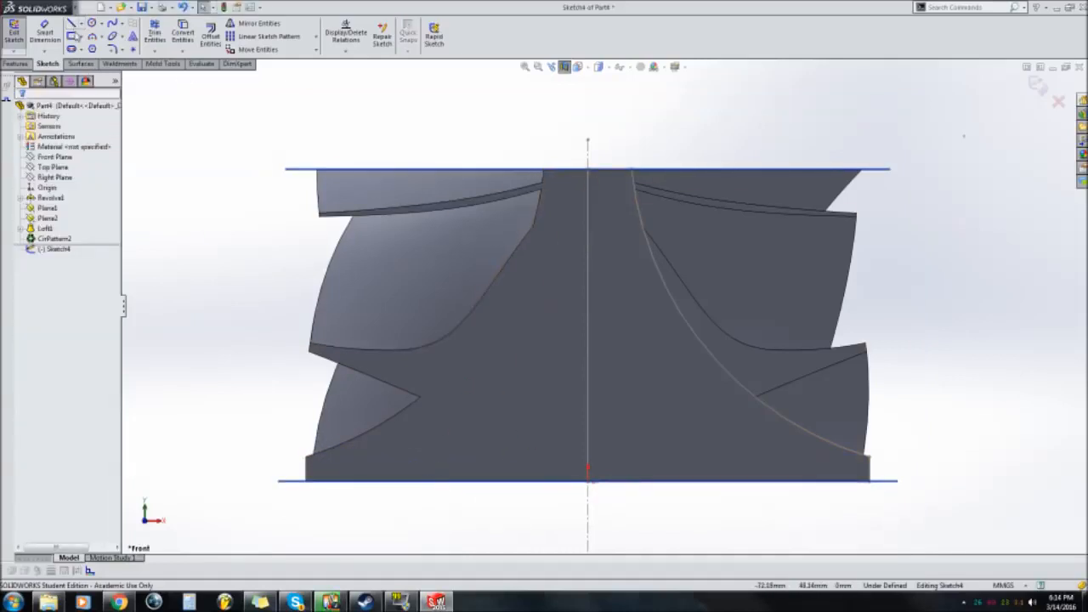
click(590, 482)
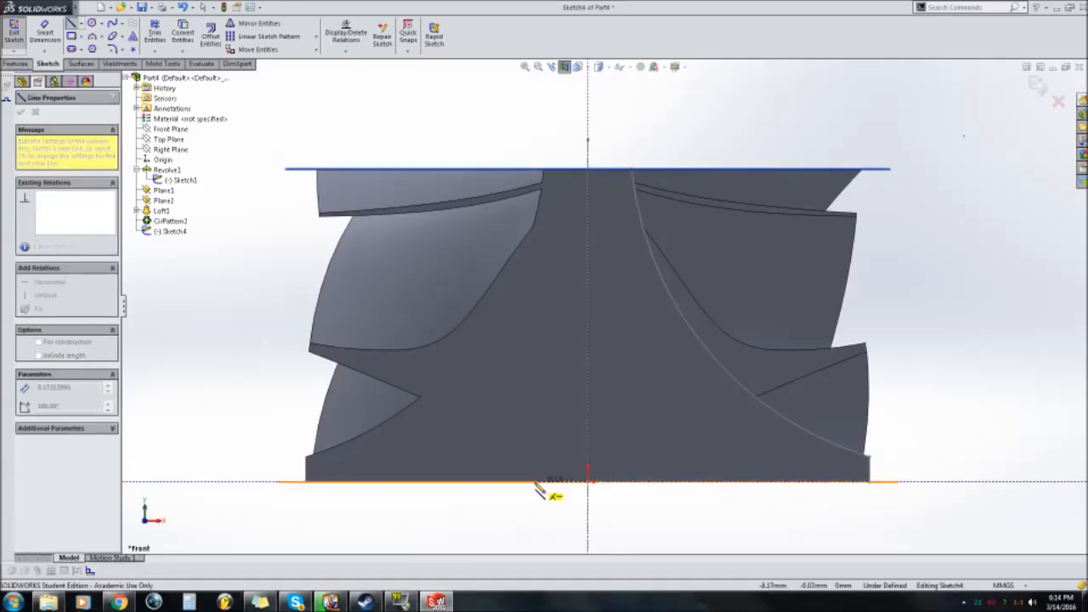
click(534, 486)
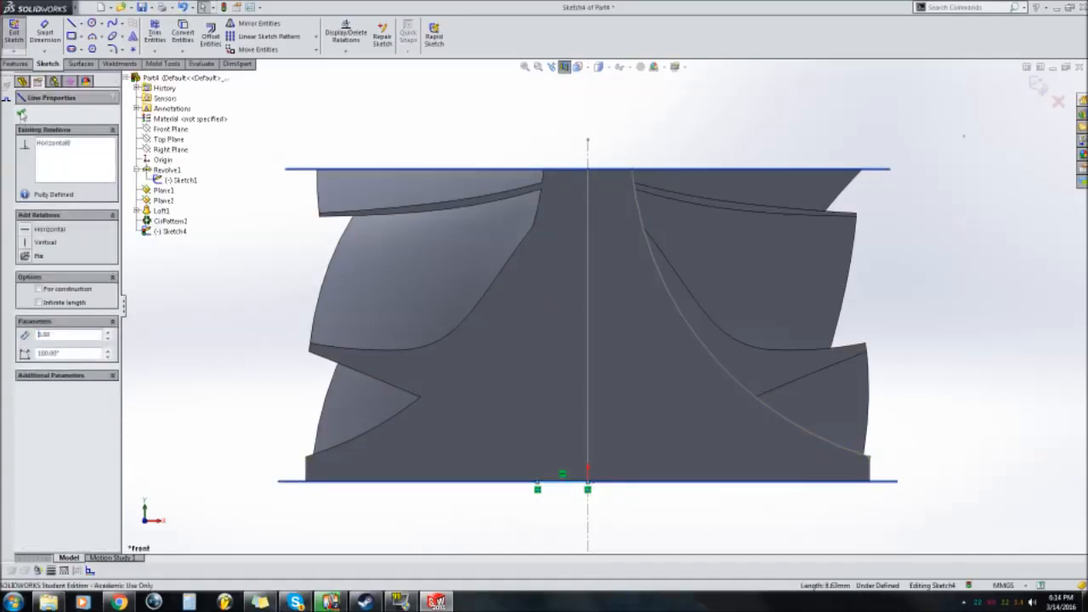
key(Escape)
Try a three-point arc of about 201 mm radius from the short line's outer end to just beyond the base disc's rim.
click(92, 36)
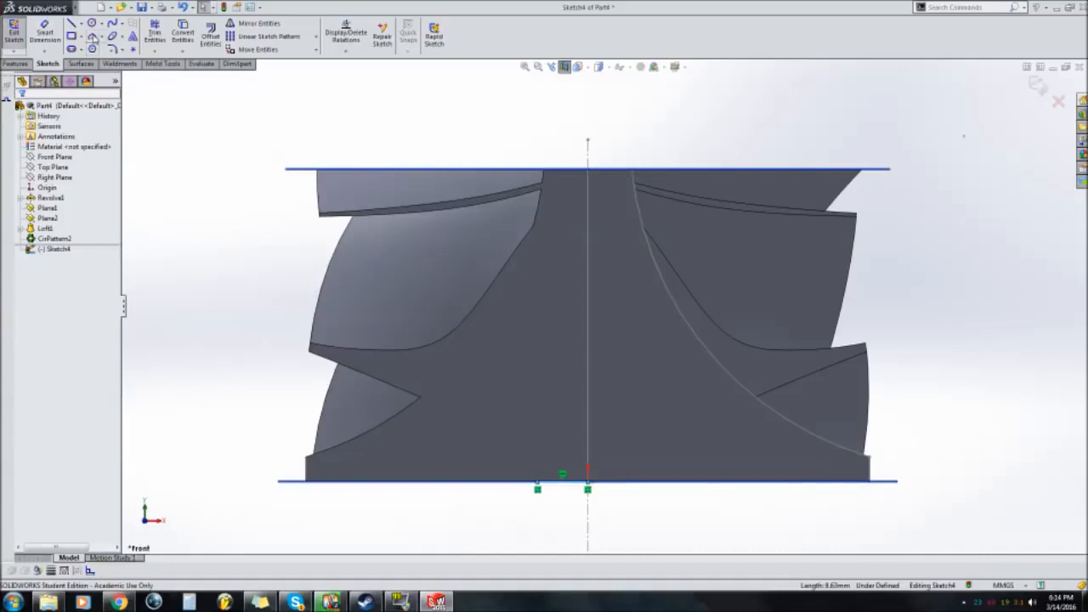
click(538, 489)
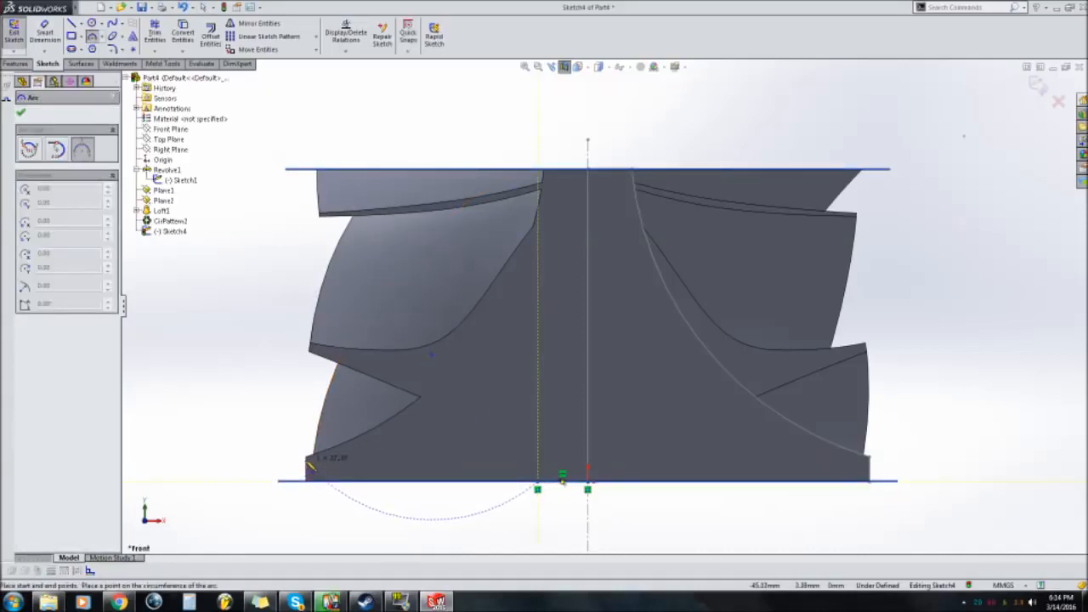
click(305, 467)
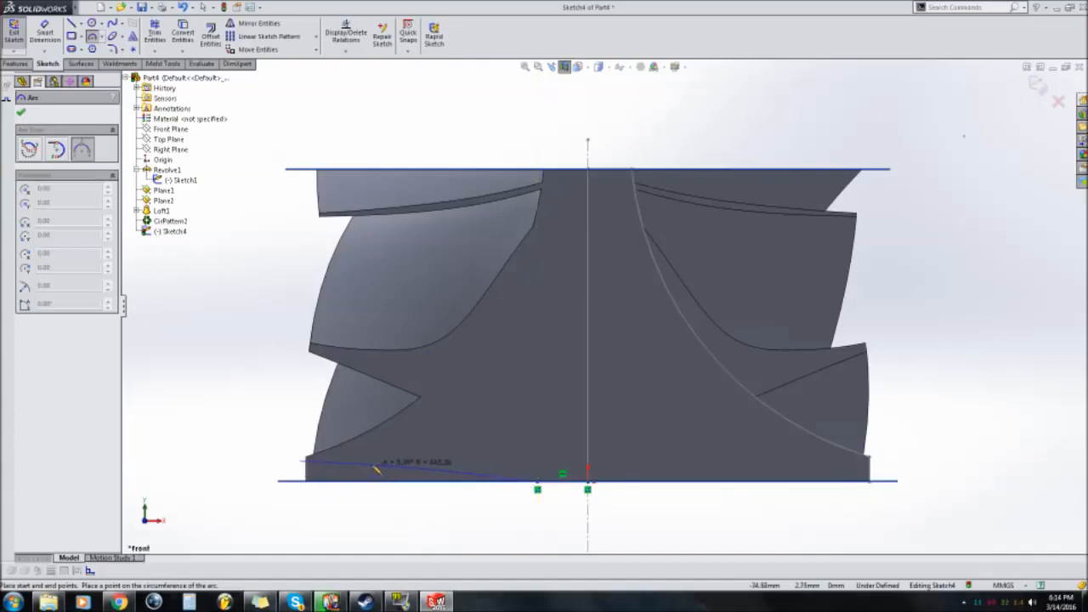
click(380, 467)
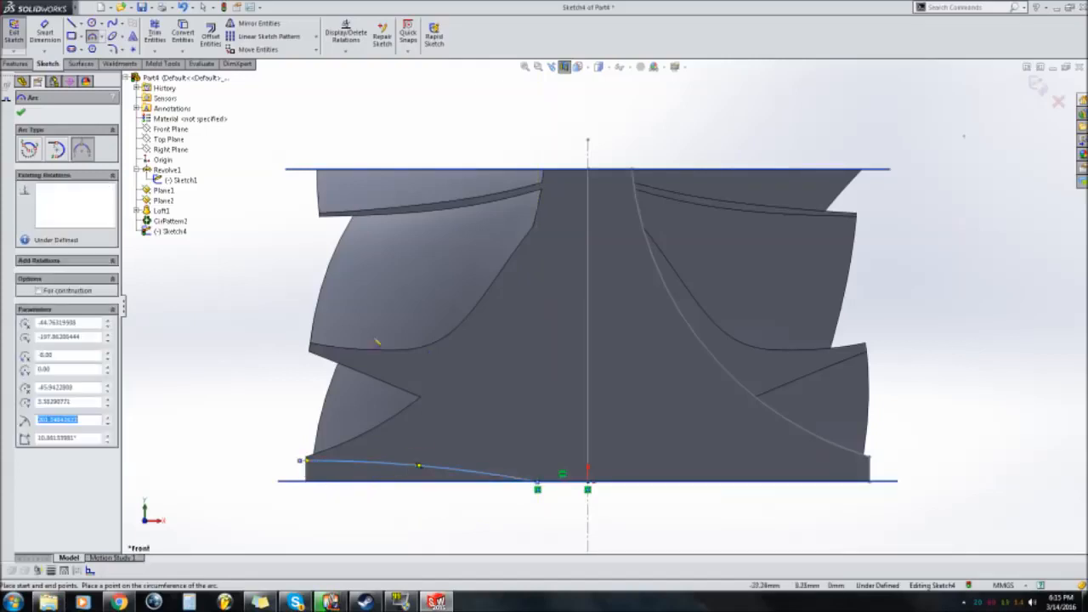
click(21, 113)
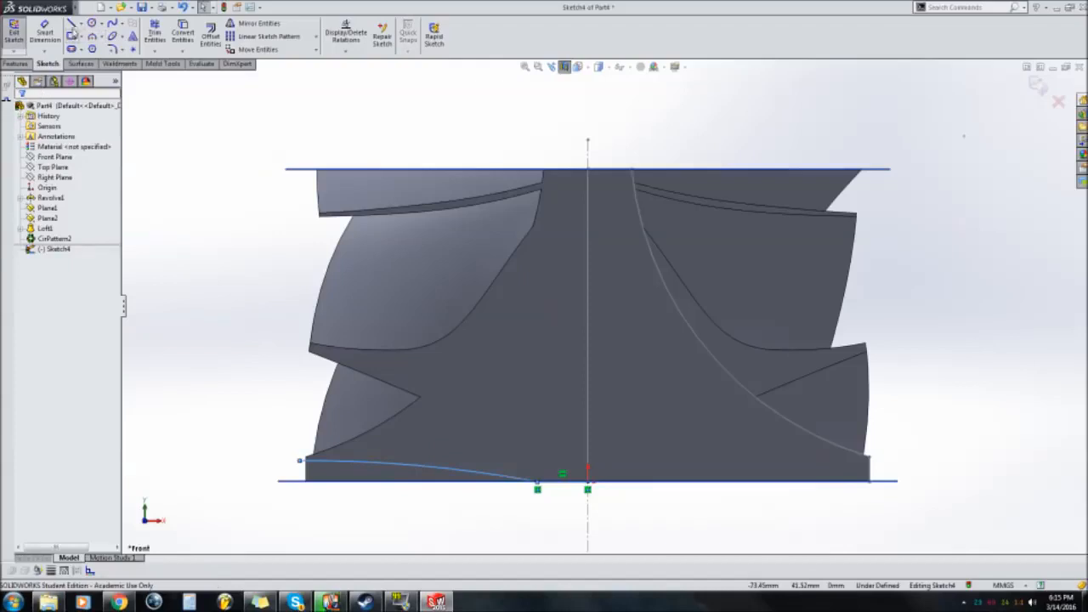
Abandon the line begun at the arc's outer end and delete the arc.
click(73, 25)
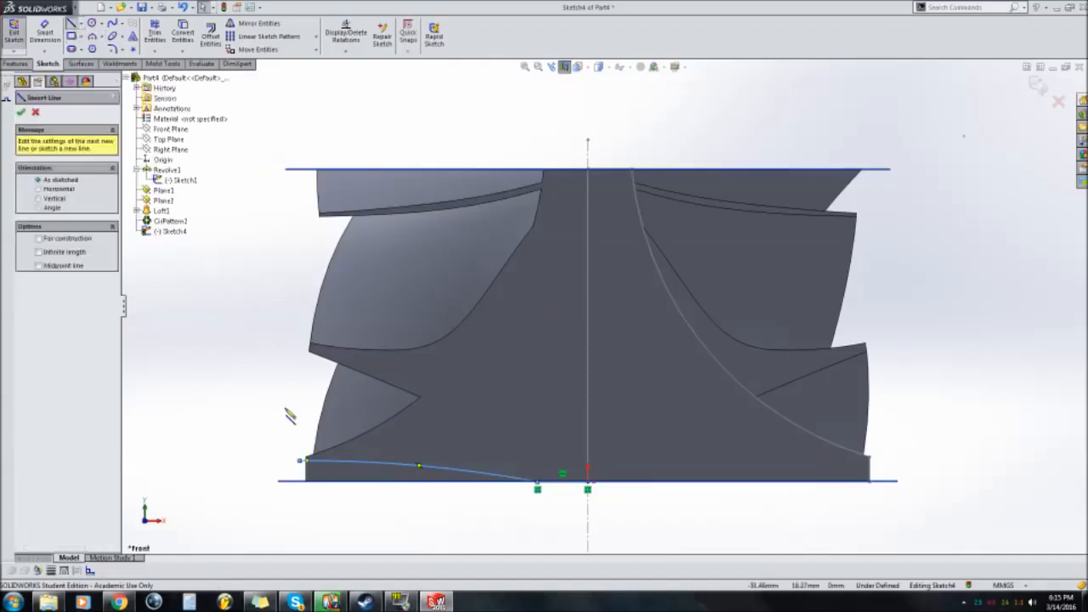
click(302, 461)
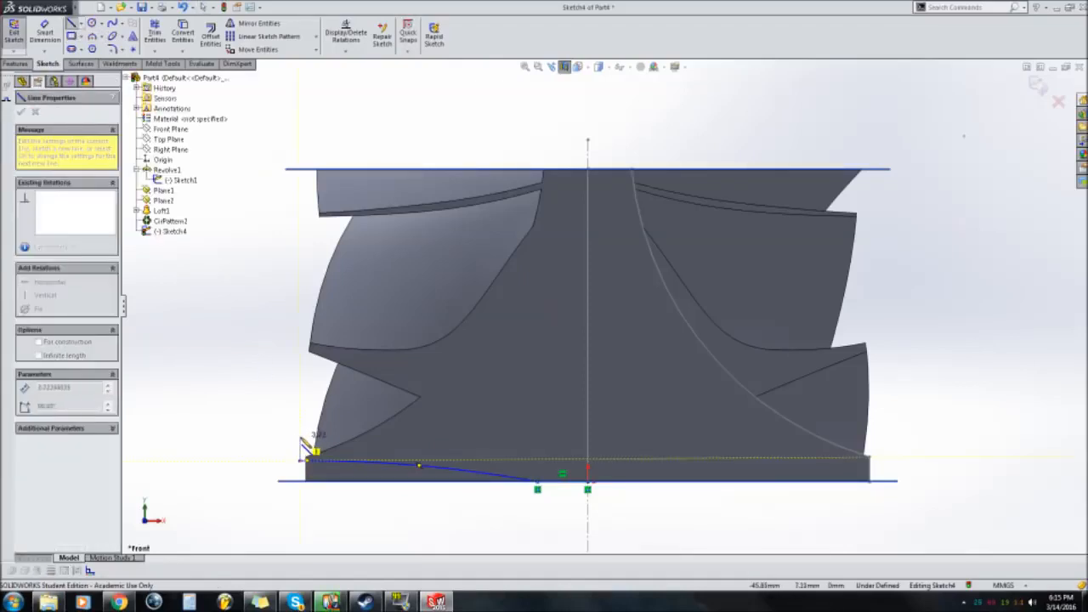
key(Escape)
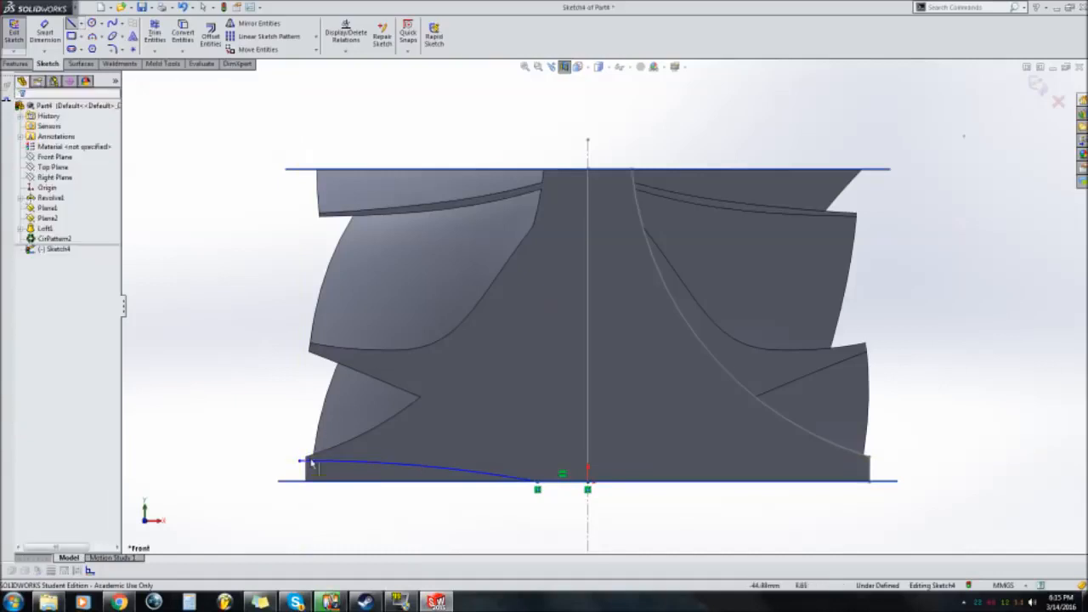
click(324, 461)
key(Delete)
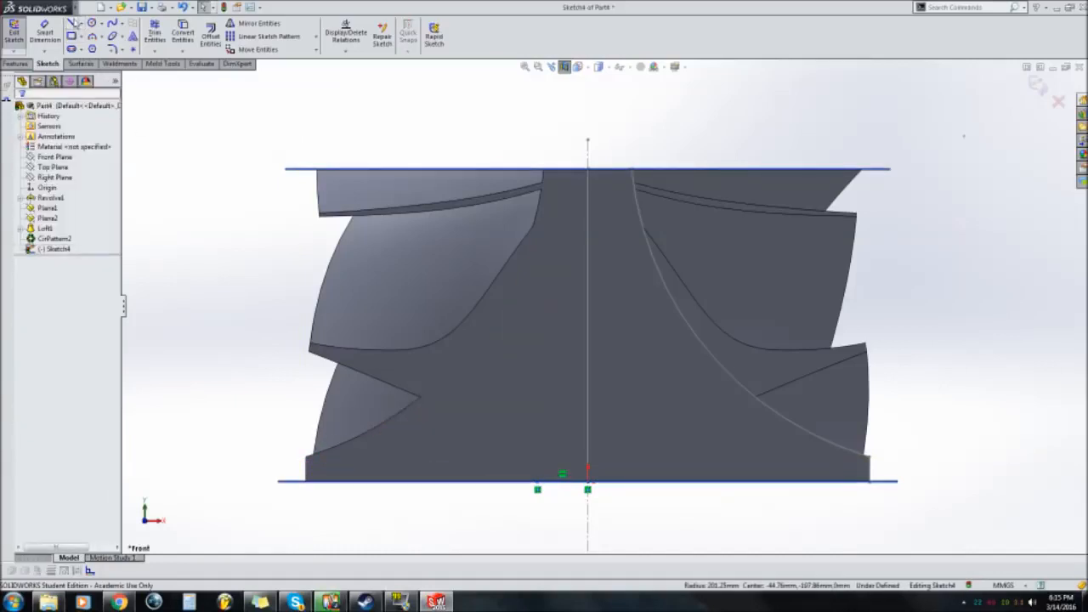
Draw a three-point arc of about 163.5 mm radius from the short base line's outer end to just inside the base disc's rim.
click(81, 23)
click(82, 25)
click(92, 37)
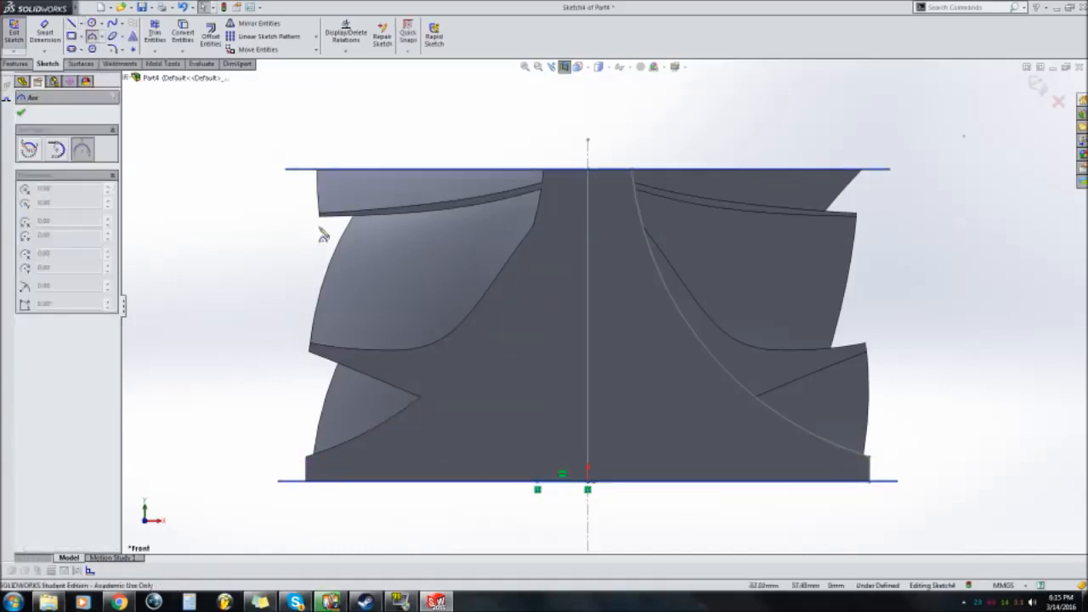
drag(537, 489, 330, 478)
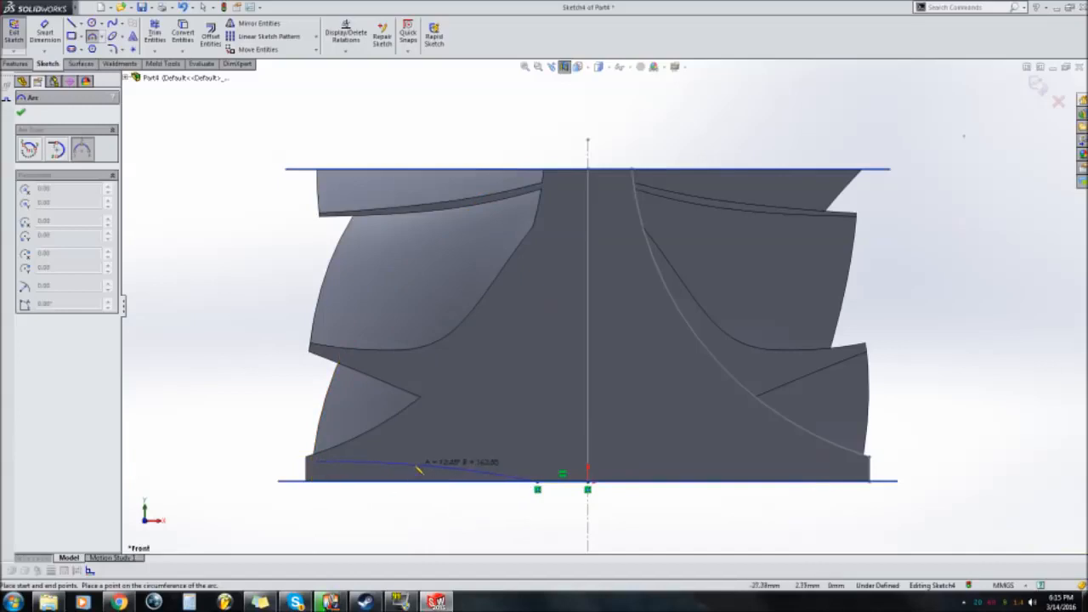
click(427, 466)
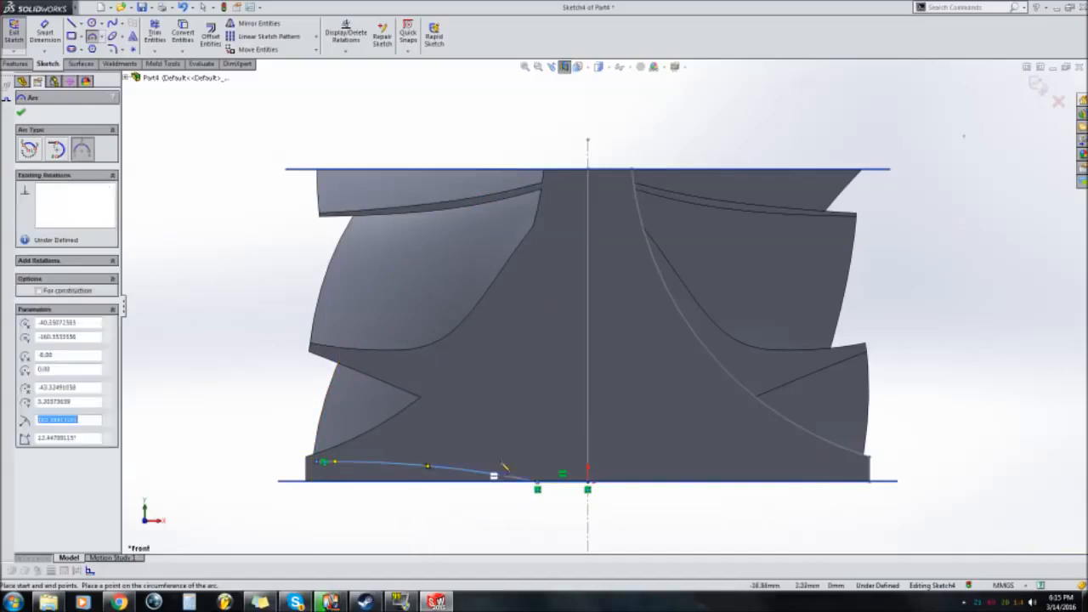
click(22, 113)
Draw a line about 7.6 mm long from the arc's outer end, rising steeply and slightly outward past the blade edge.
click(73, 23)
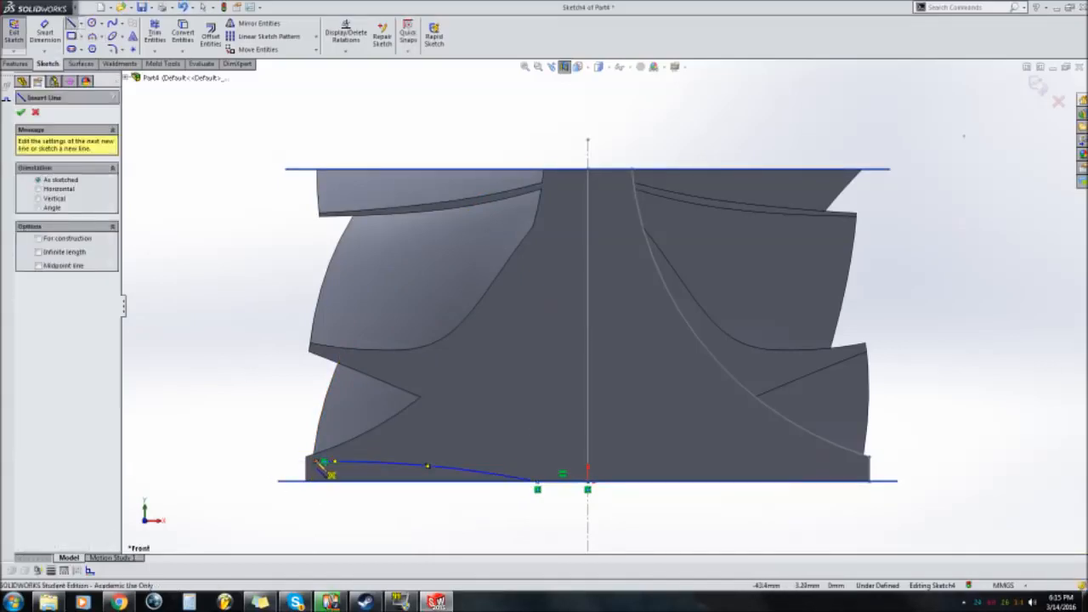
click(323, 462)
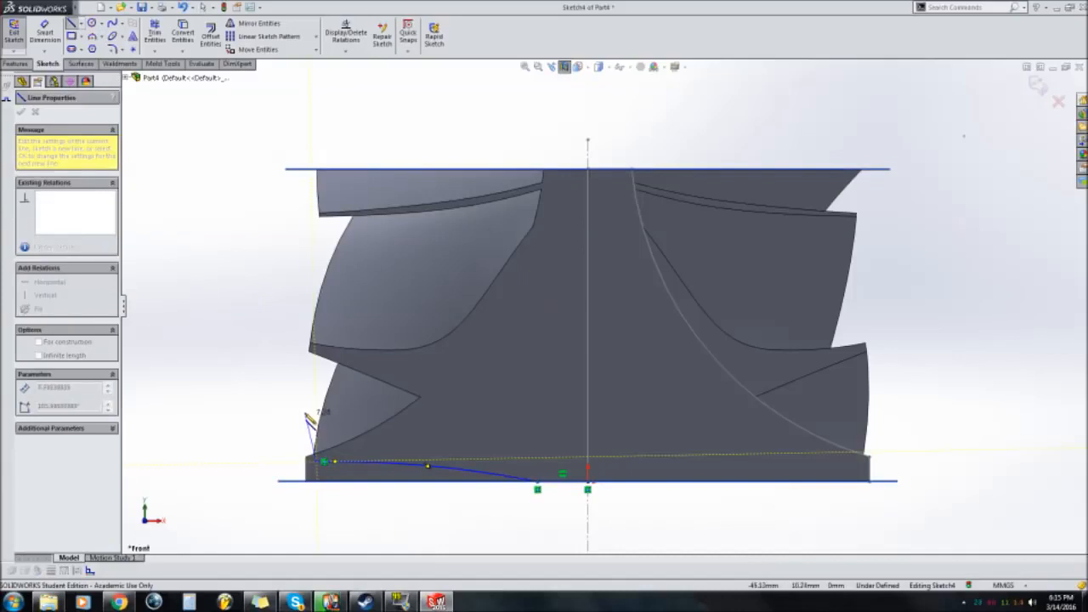
click(308, 415)
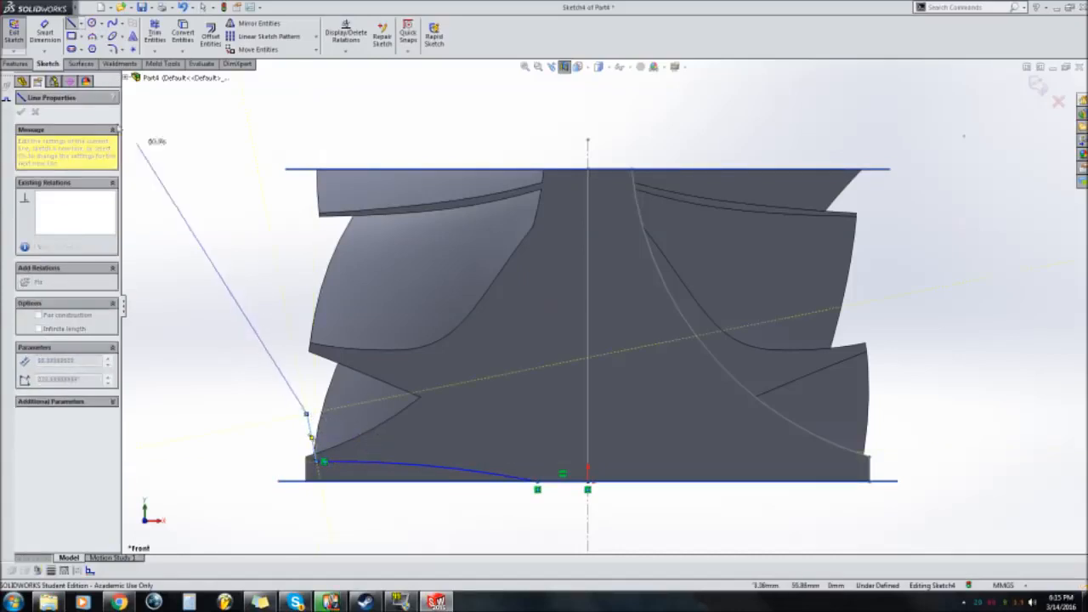
key(Escape)
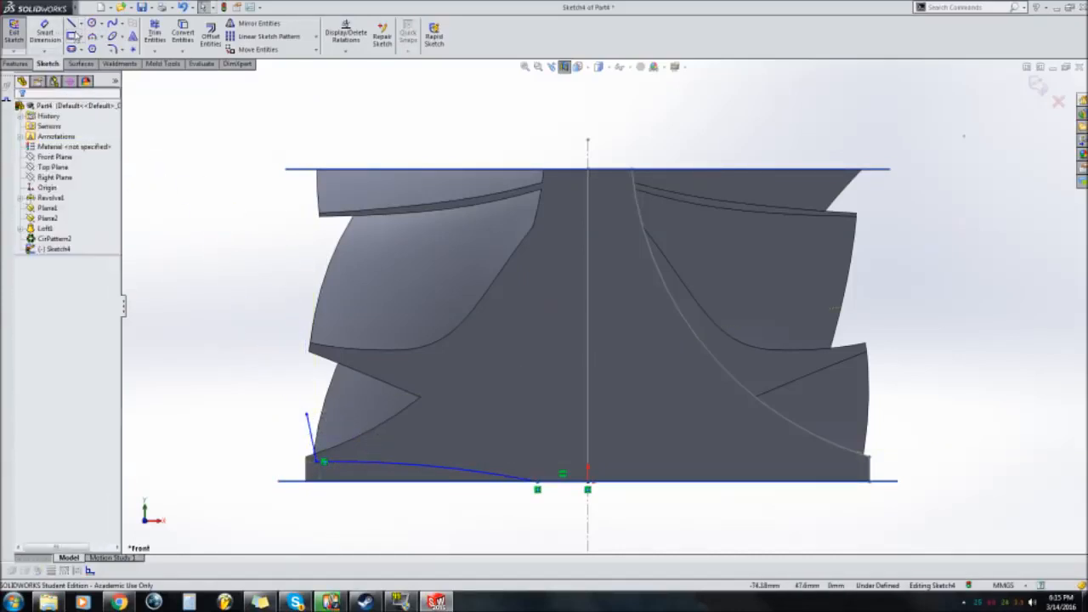
Draw a vertical line from the origin to the hub's top edge and a horizontal line about 7.17 mm outward along that edge.
click(72, 24)
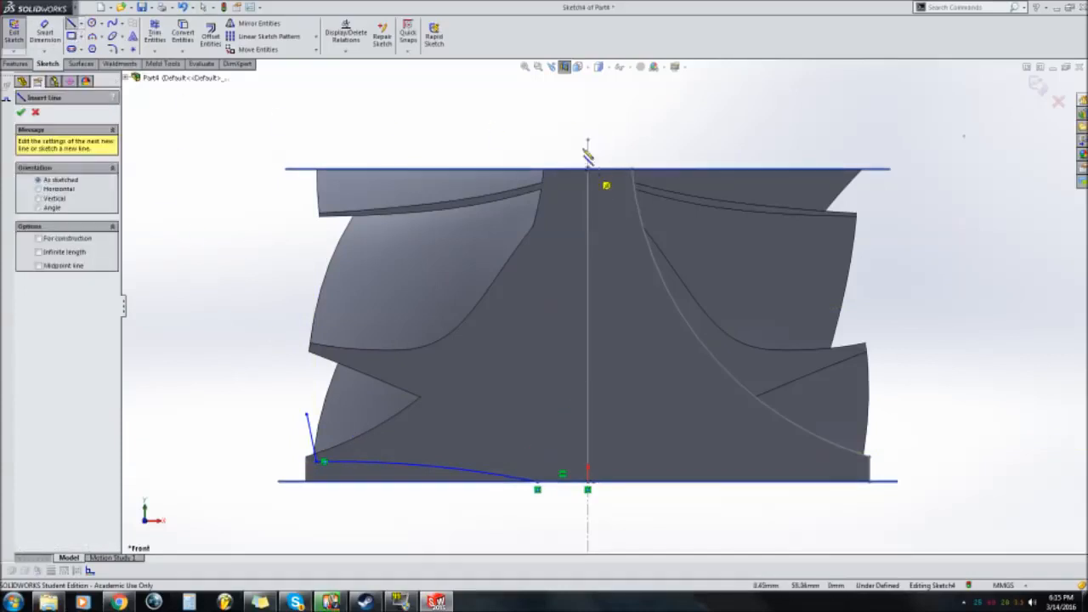
key(Escape)
click(72, 23)
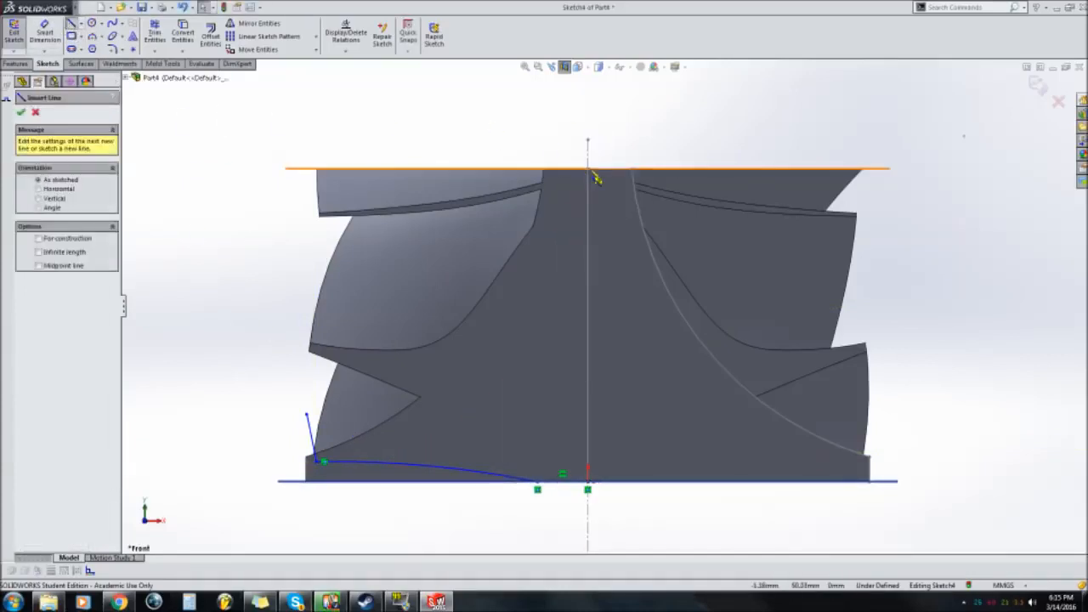
click(590, 485)
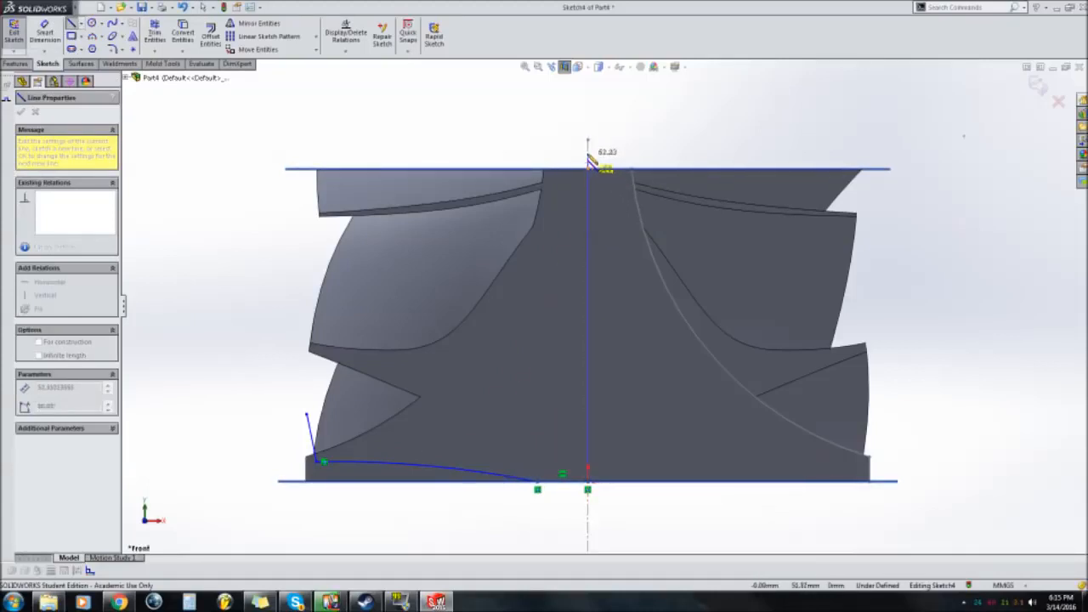
click(587, 169)
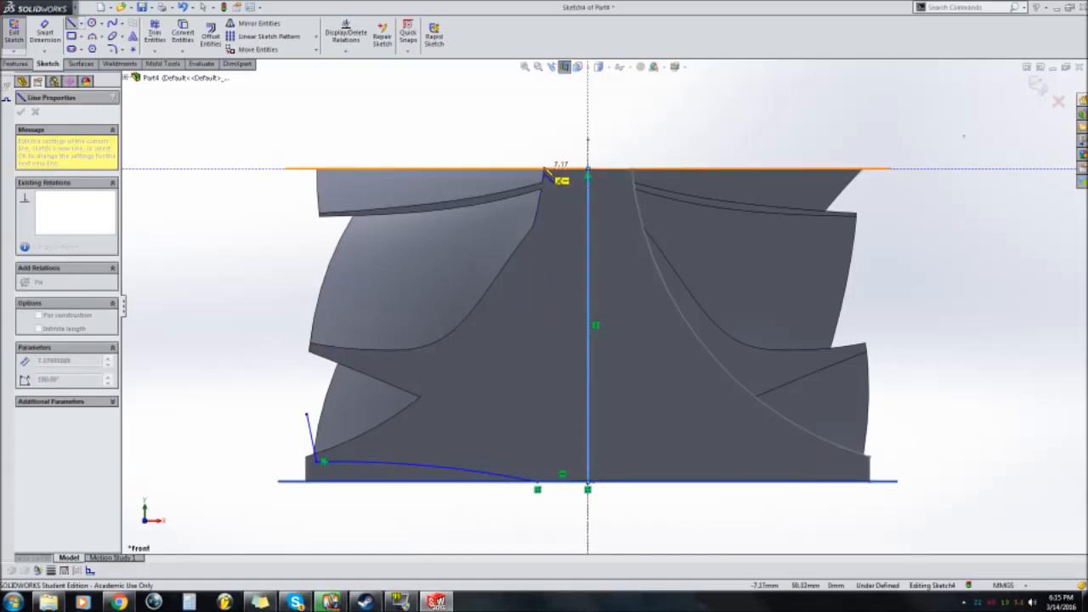
click(544, 169)
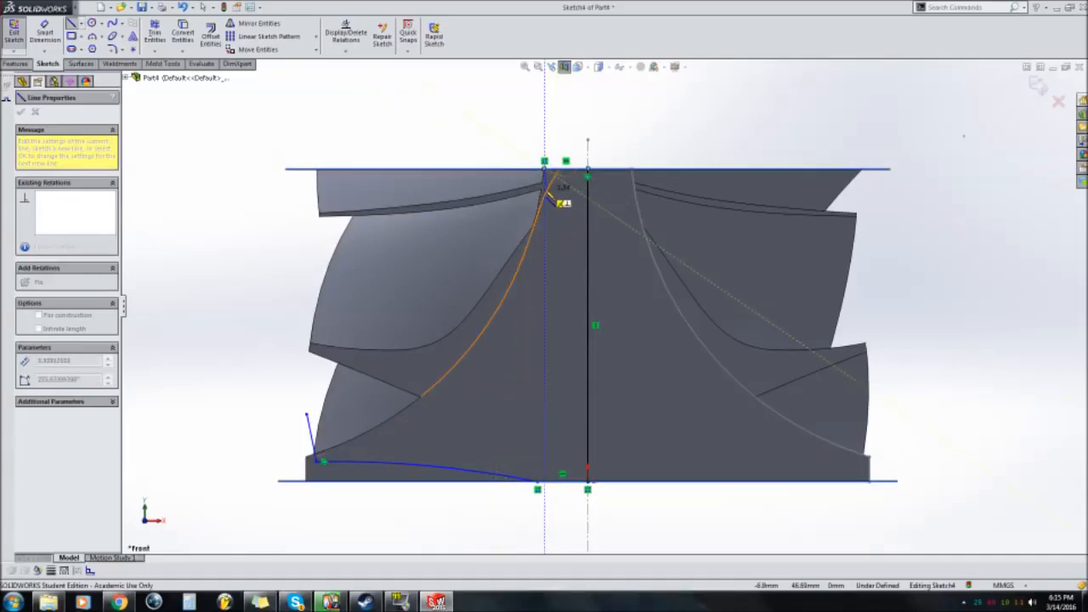
Add a vertical line about 1.6 mm long down from the outer end of the horizontal line on the hub's top edge.
scroll(561, 201, down, 3)
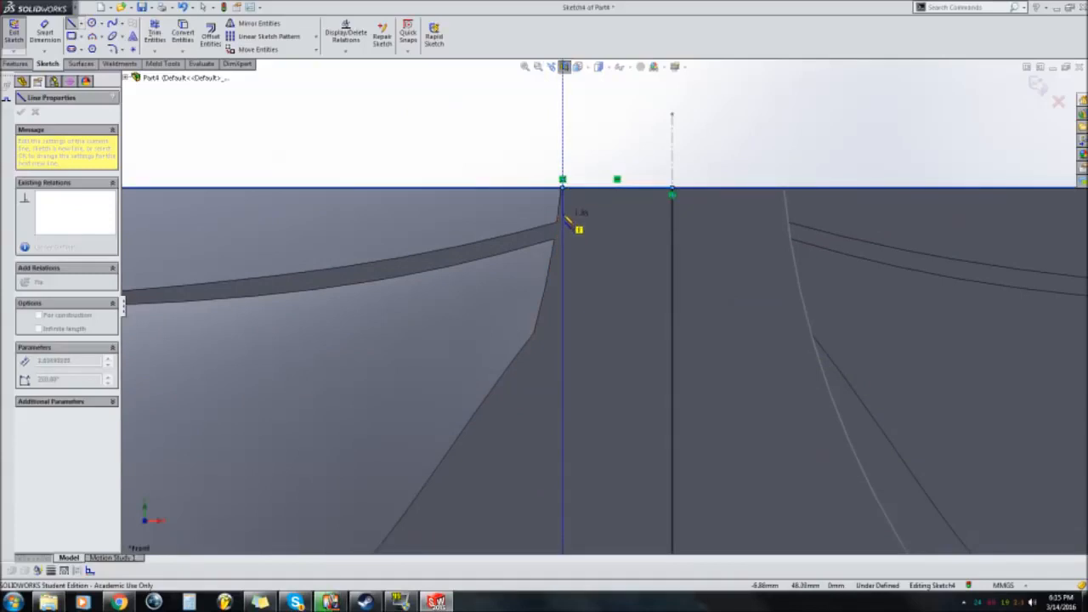
scroll(573, 217, up, 3)
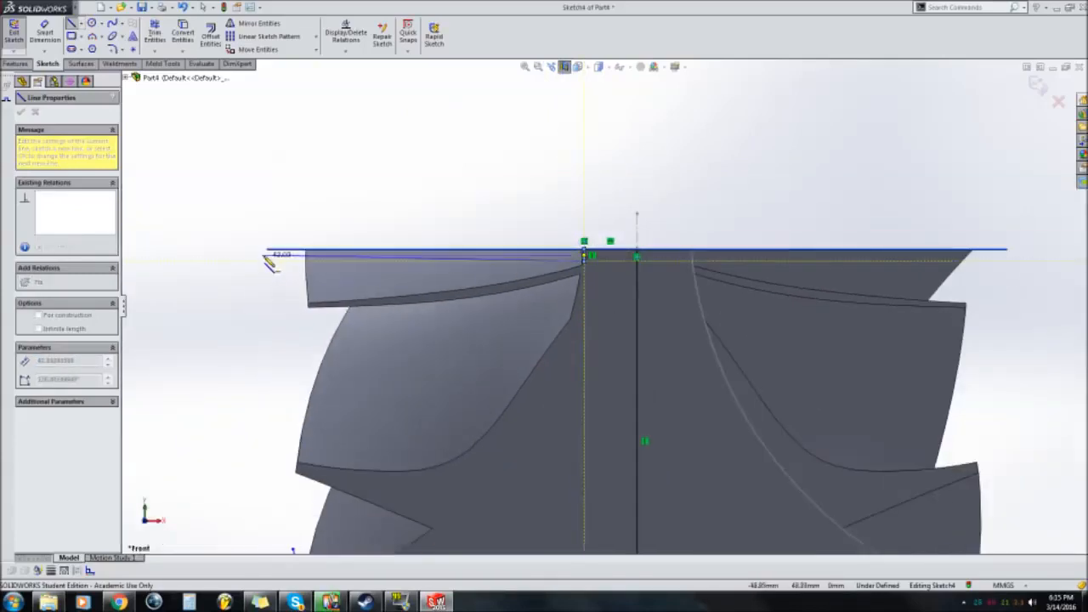
scroll(399, 272, down, 1)
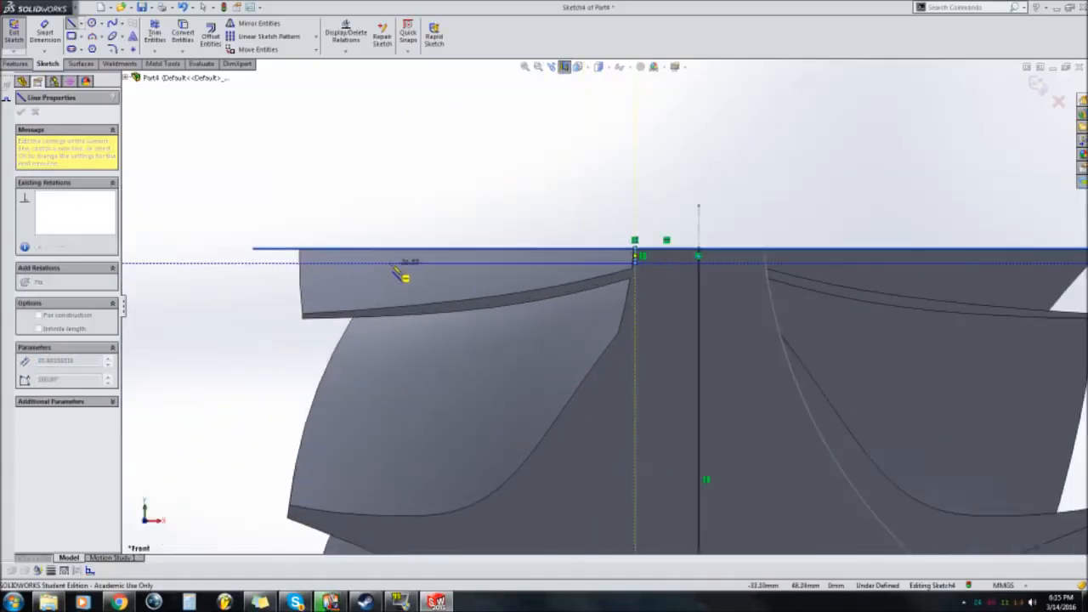
scroll(425, 279, down, 1)
scroll(451, 287, up, 1)
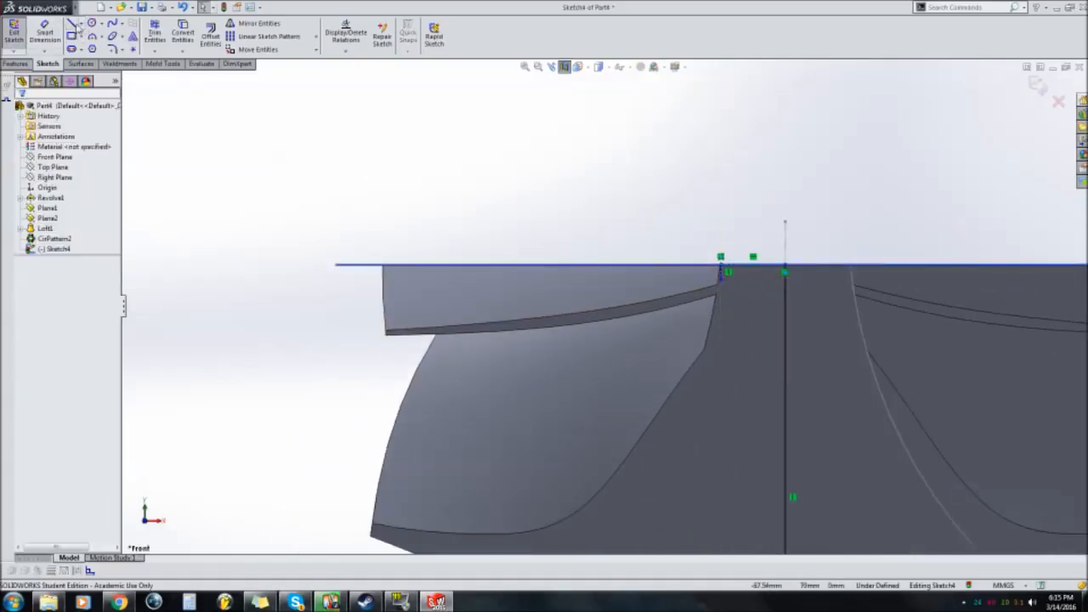
click(74, 26)
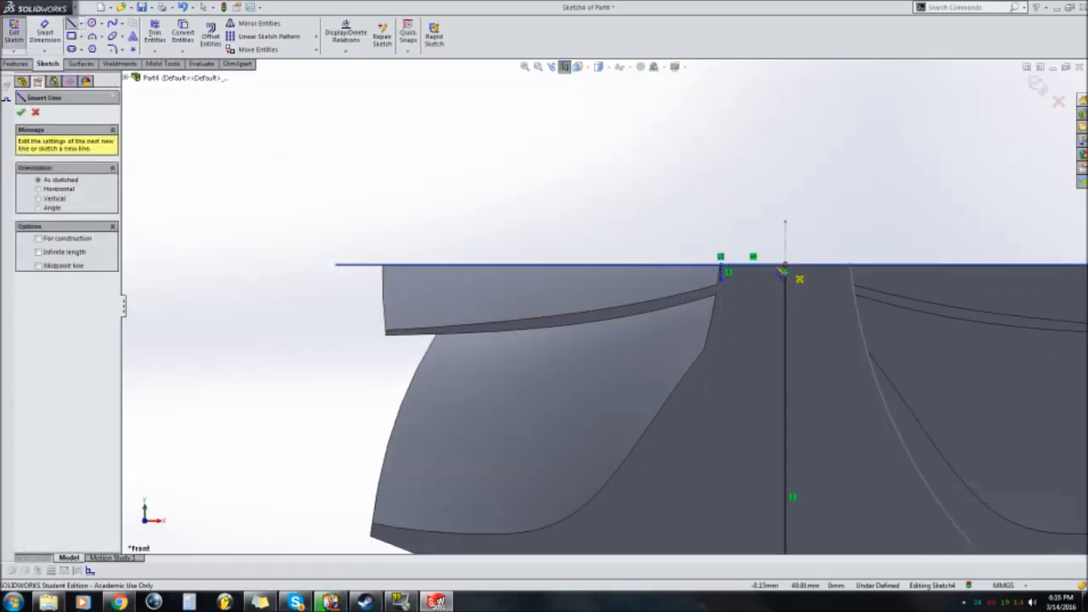
click(783, 272)
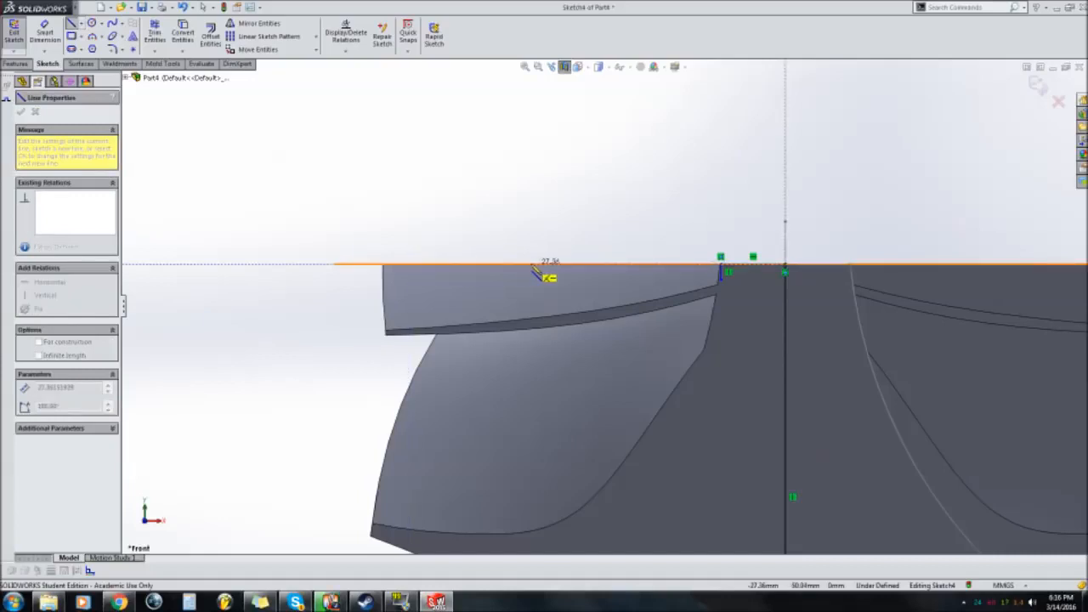
scroll(535, 272, down, 1)
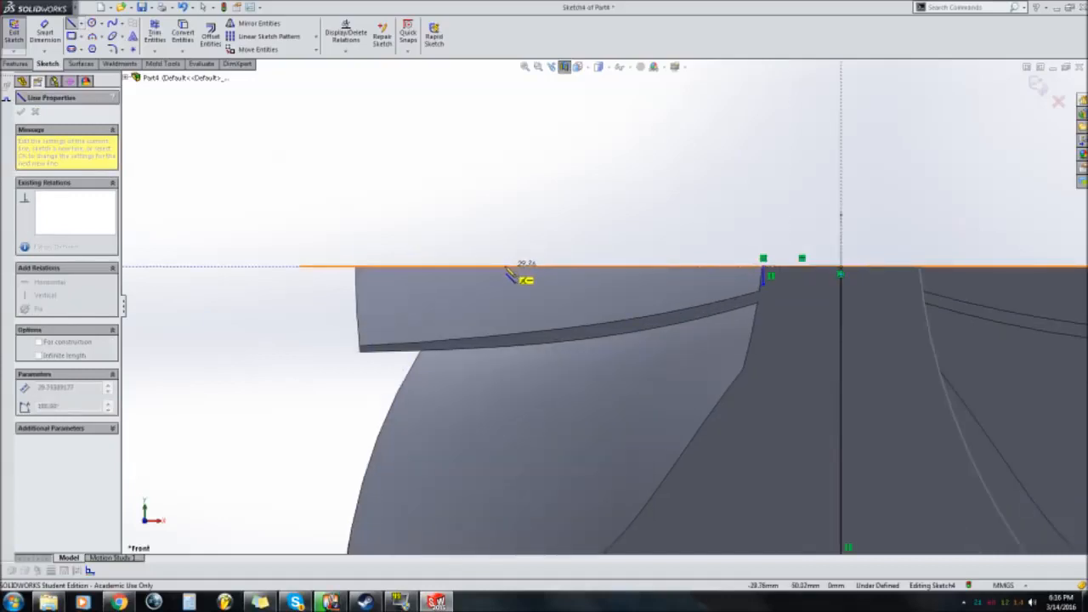
click(505, 273)
key(Escape)
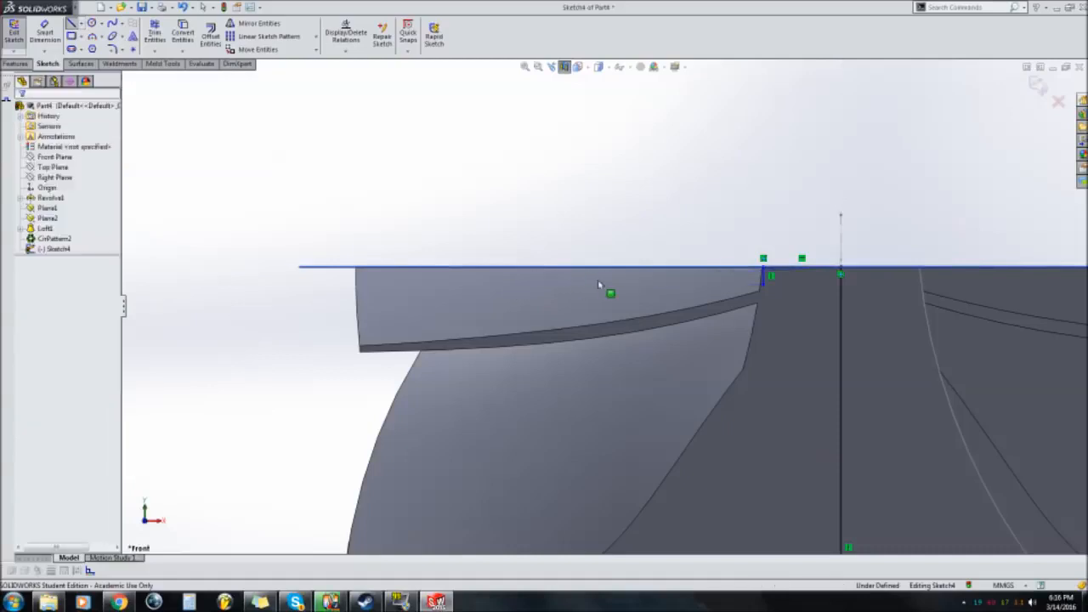
Draw a horizontal line about 22.6 mm long outward from the lower end of the short vertical line.
click(74, 24)
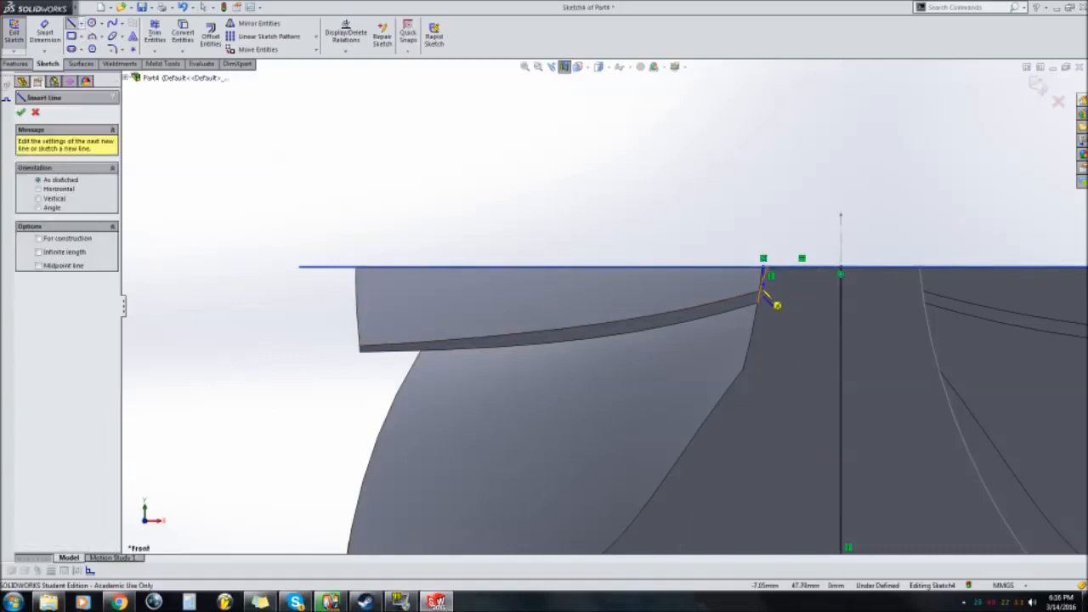
click(764, 284)
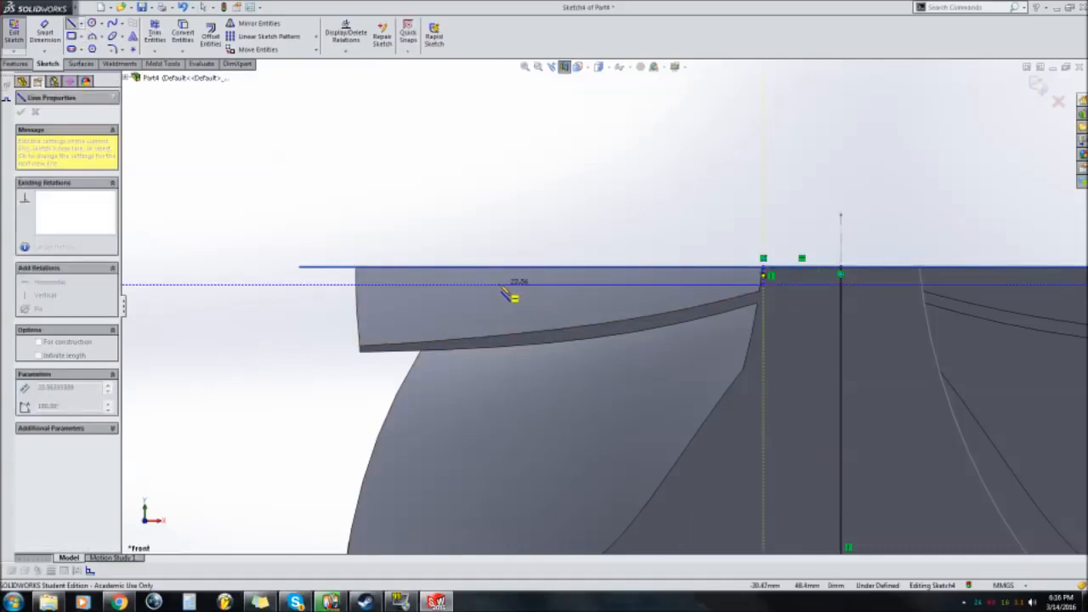
click(509, 290)
key(Left)
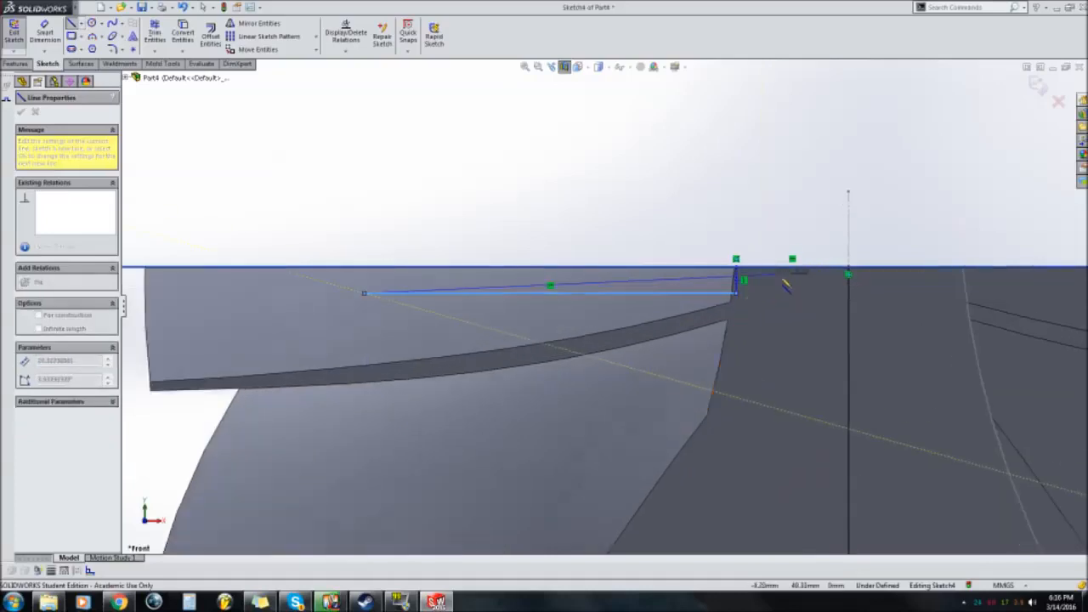
scroll(646, 306, up, 3)
scroll(659, 383, down, 3)
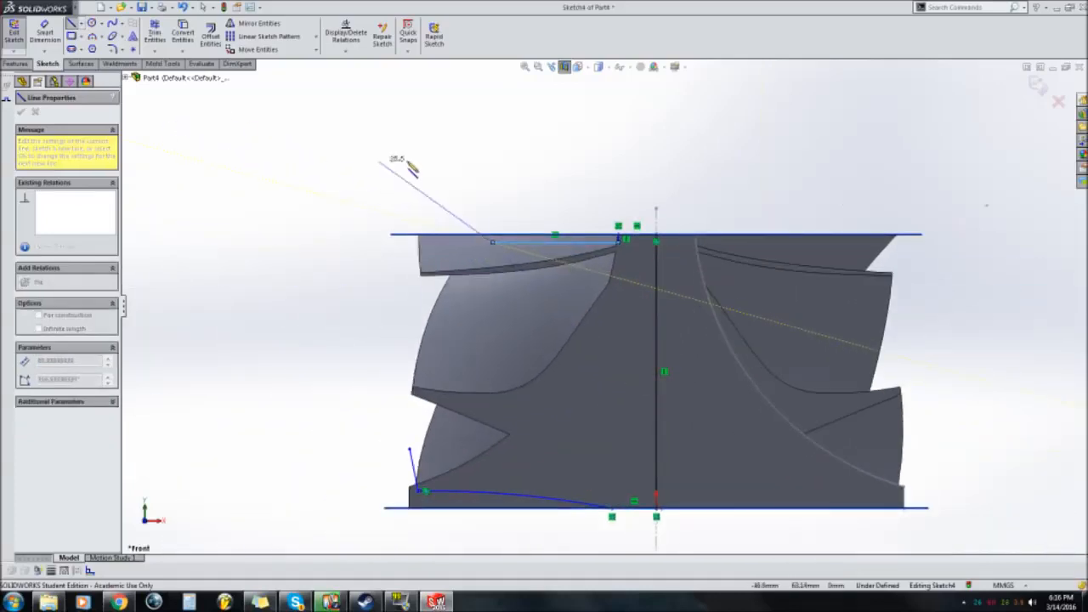
key(Escape)
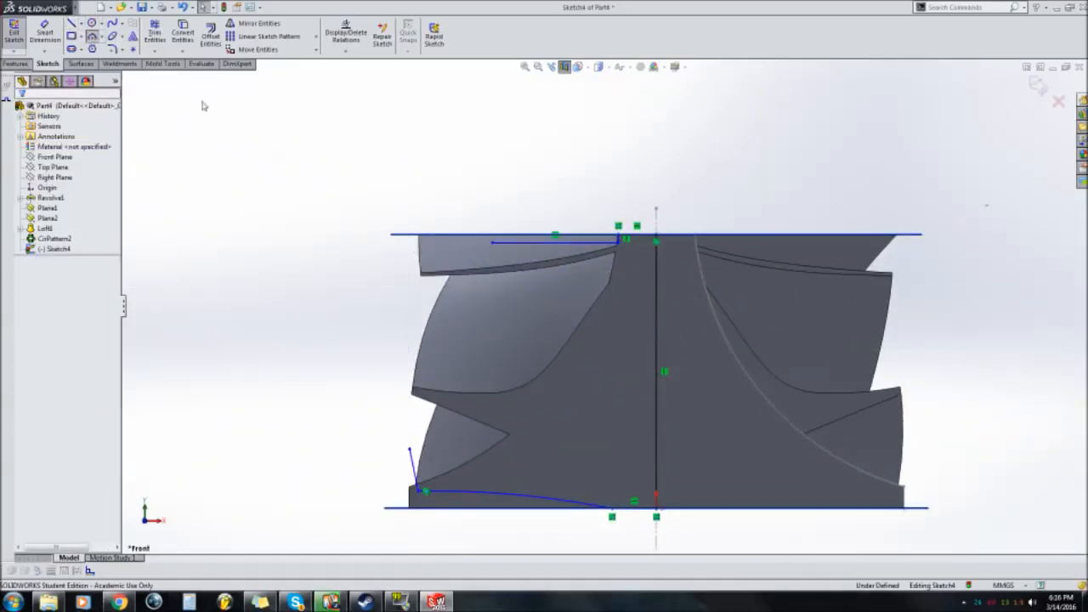
Draw a three-point arc of about 46 mm radius from the upper horizontal line's outer end to the top of the slanted line.
click(492, 244)
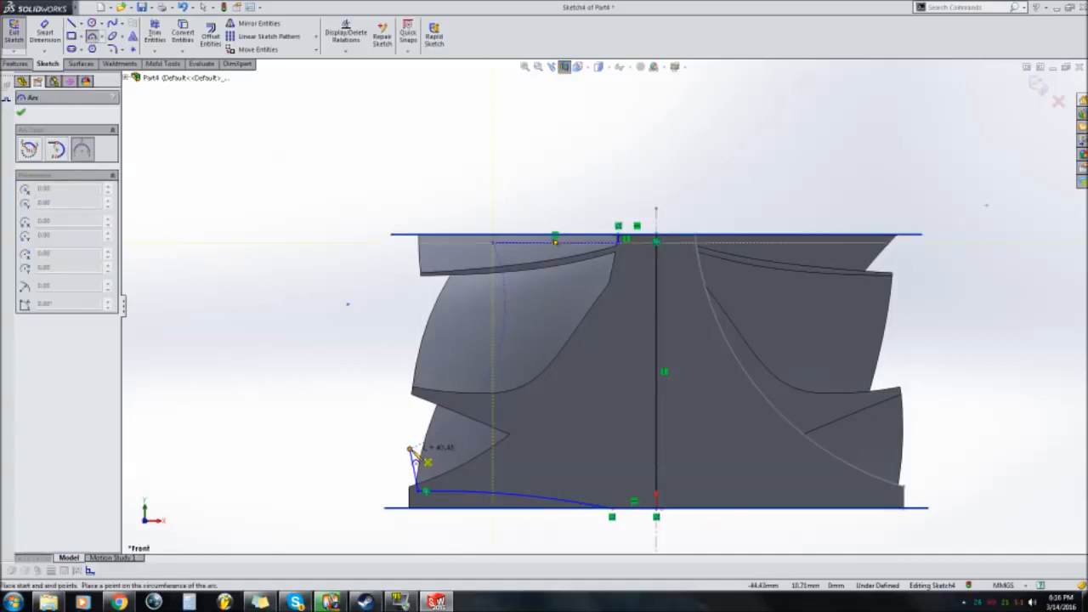
click(410, 447)
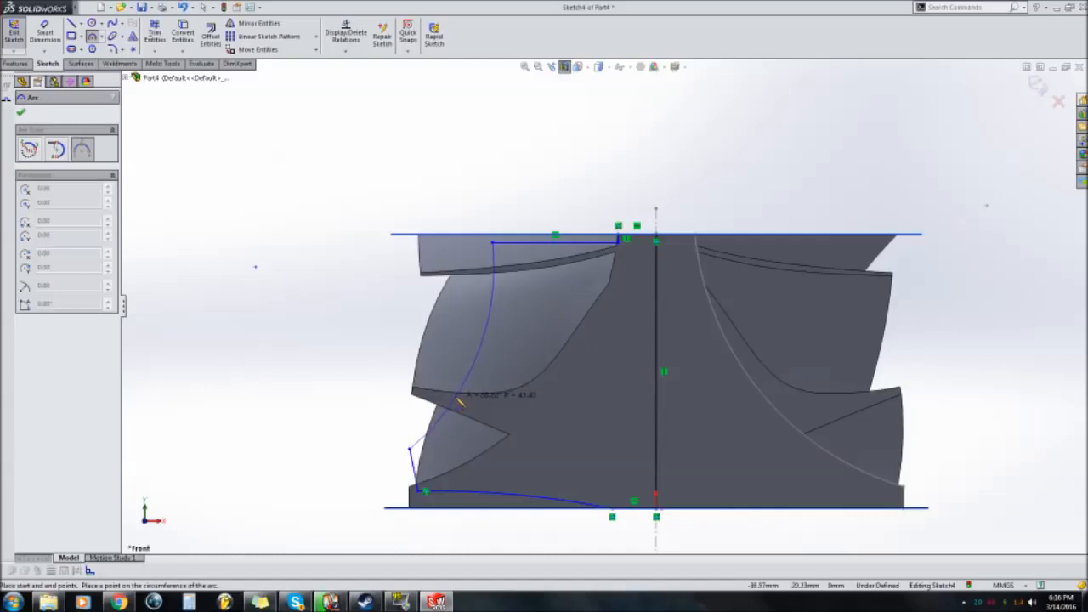
click(461, 379)
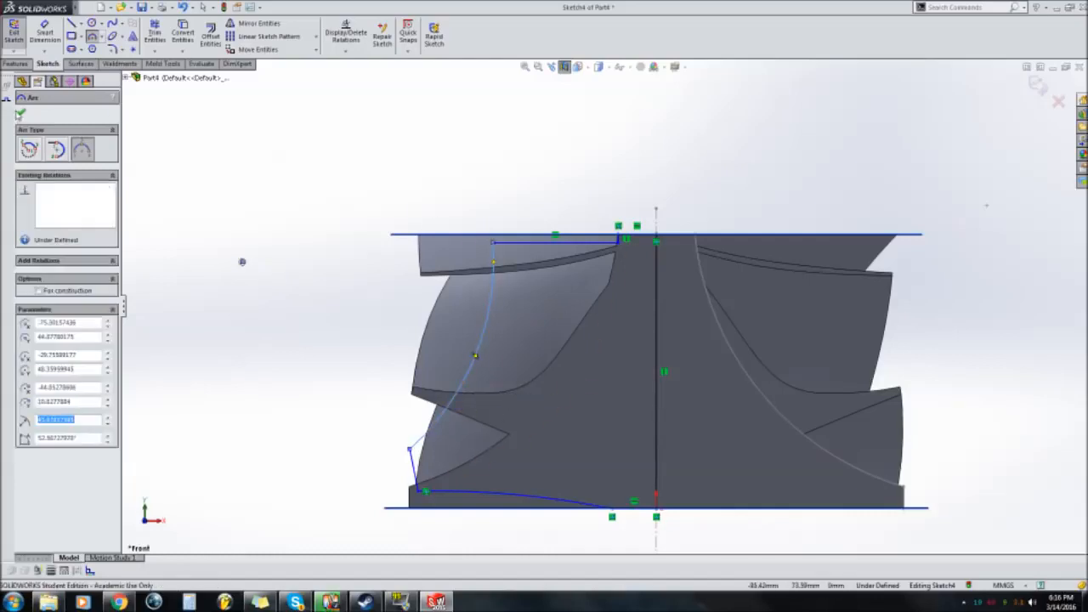
key(Escape)
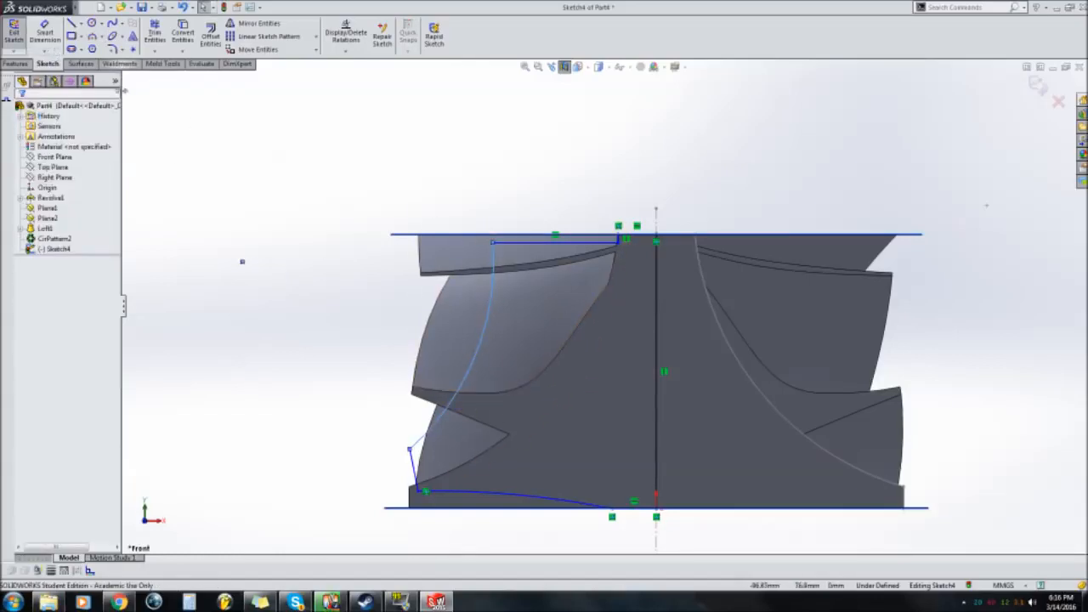
Draw a vertical line up from the centre of the hub's top edge and a horizontal line about 76 mm outward from its upper end.
click(73, 24)
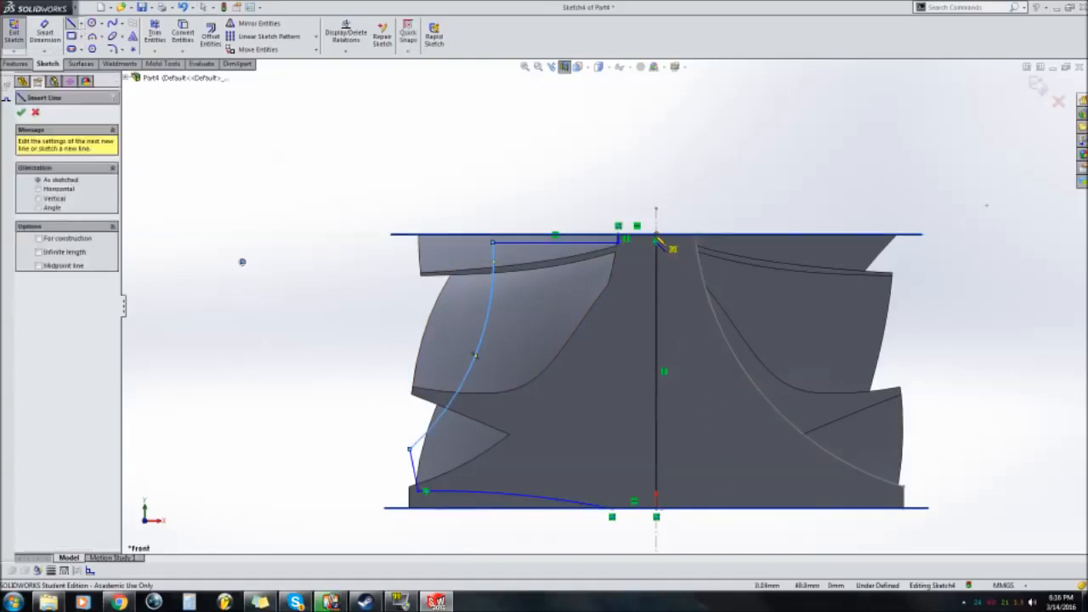
scroll(672, 248, down, 3)
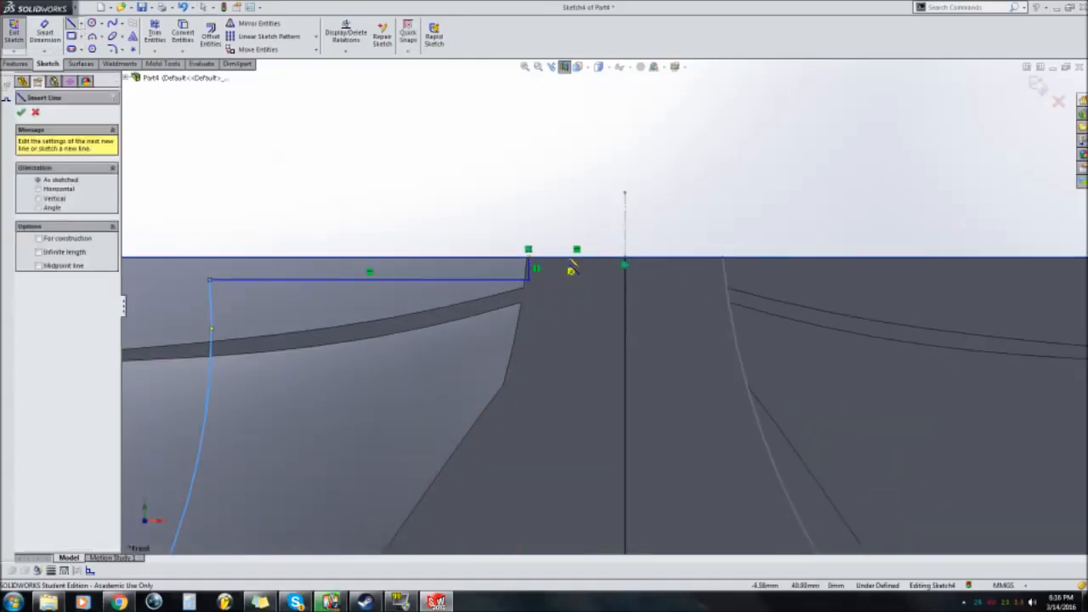
click(625, 260)
scroll(626, 212, up, 3)
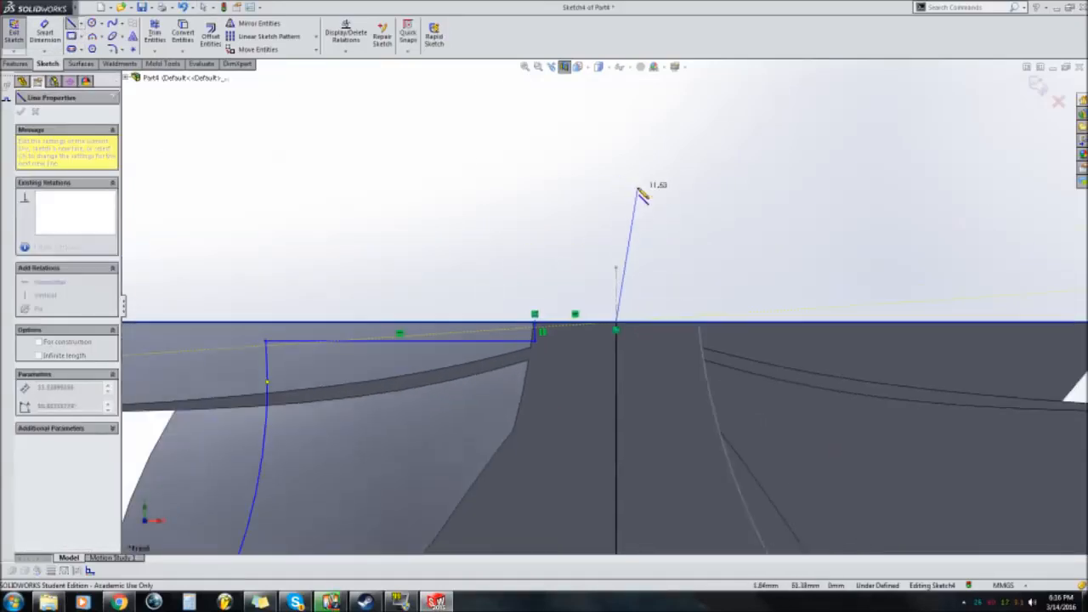
scroll(630, 198, up, 2)
scroll(626, 233, down, 1)
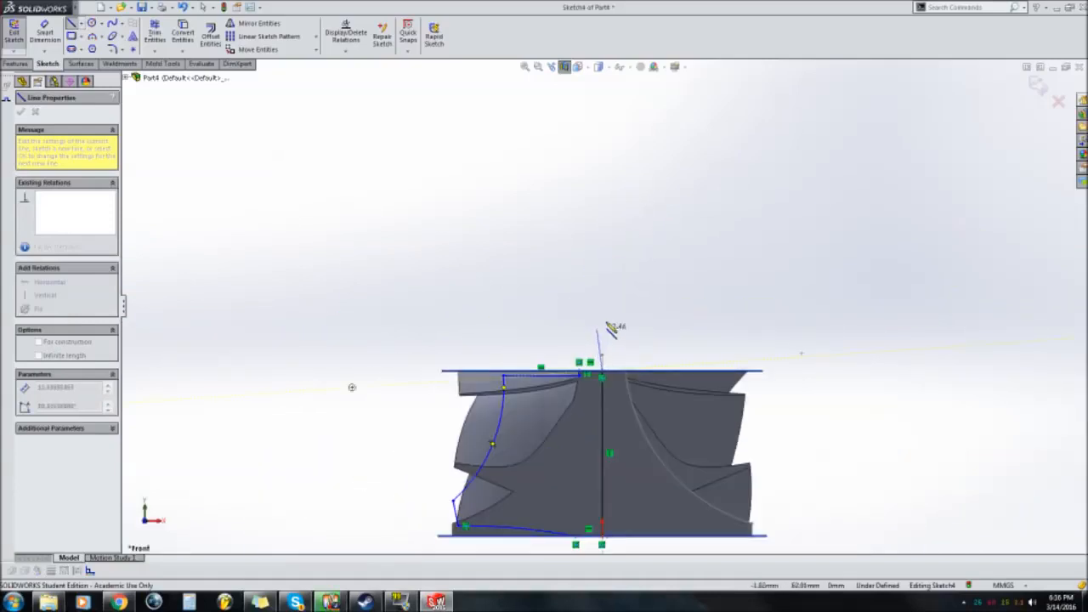
click(603, 325)
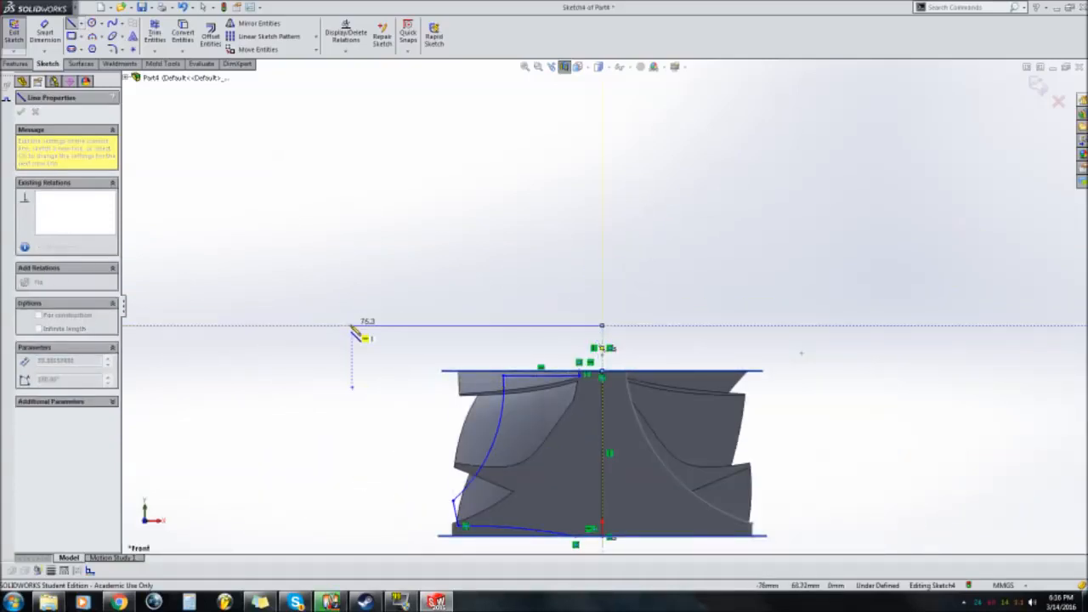
click(353, 326)
Complete the outer rectangle down past the hub's base, about 76 mm back to the axis, and up to the origin.
scroll(375, 383, down, 2)
scroll(476, 477, up, 2)
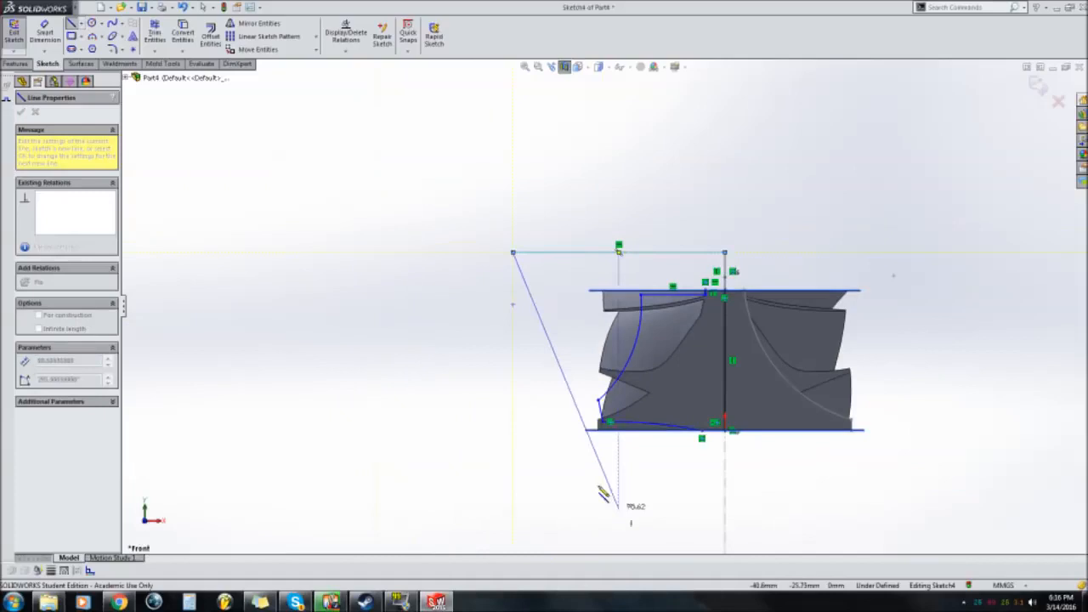
click(512, 451)
scroll(741, 457, up, 3)
scroll(663, 372, down, 7)
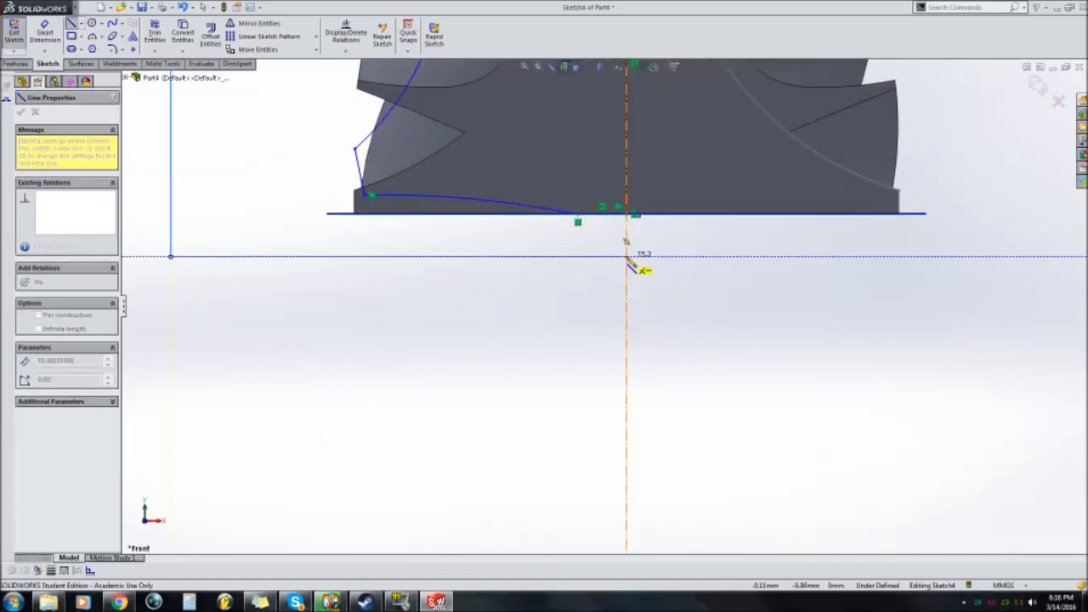
click(627, 256)
click(629, 214)
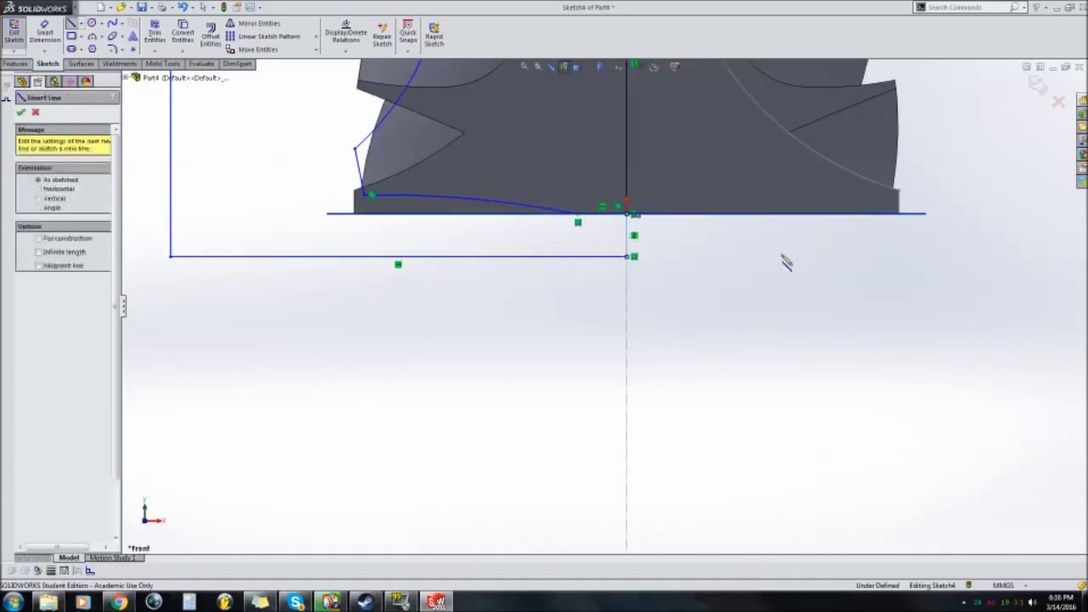
key(Escape)
scroll(569, 124, down, 2)
scroll(599, 140, up, 7)
scroll(617, 153, down, 3)
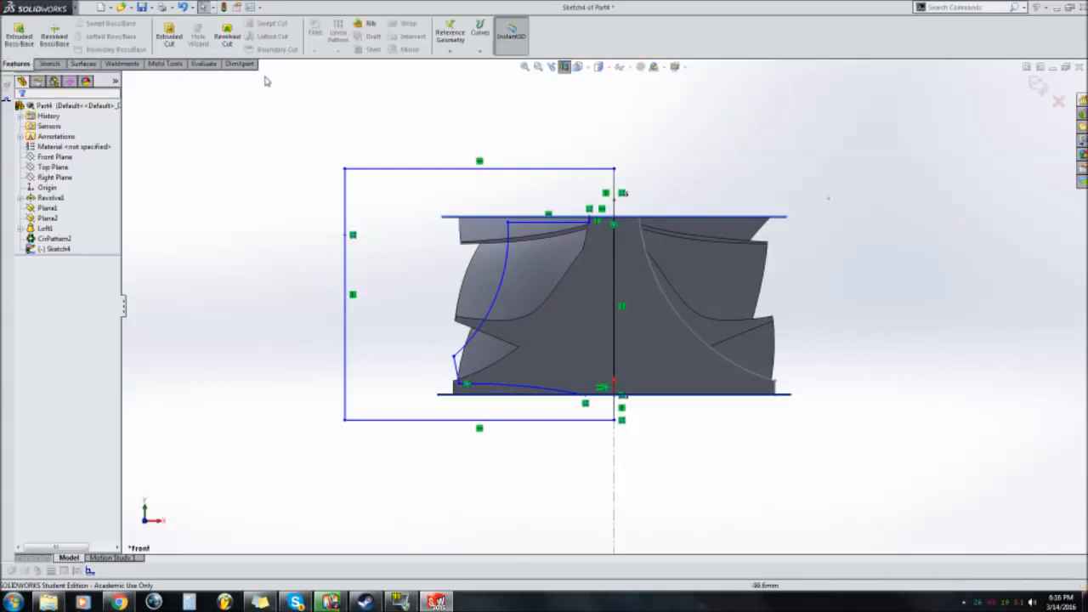
Set up a 360° Revolved Cut about the vertical centerline, selecting the rectangle contour and the region outside the blade profile.
click(15, 63)
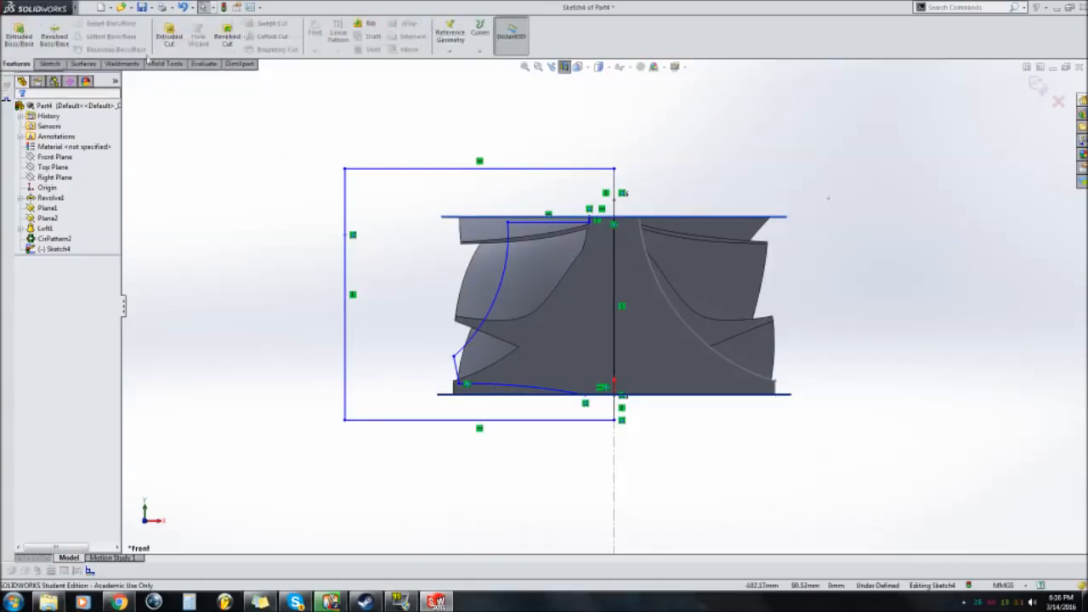
click(227, 35)
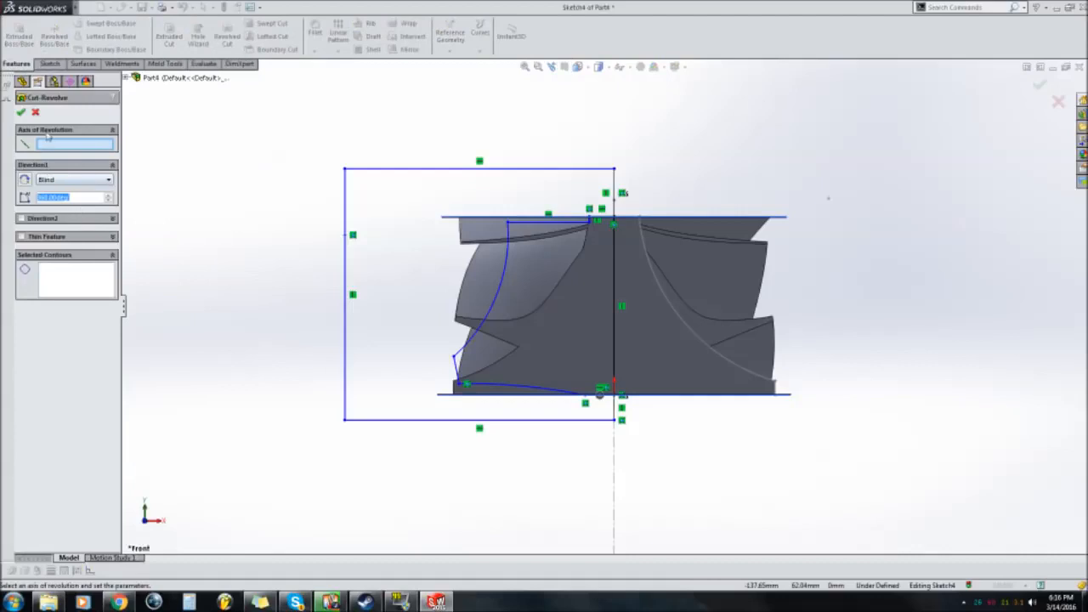
click(614, 474)
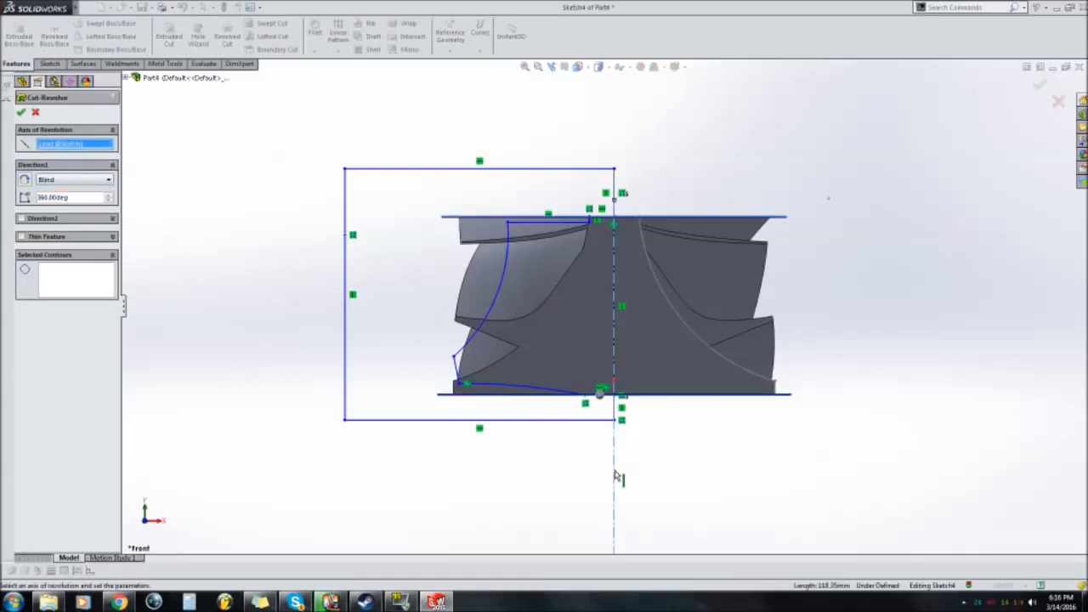
click(65, 286)
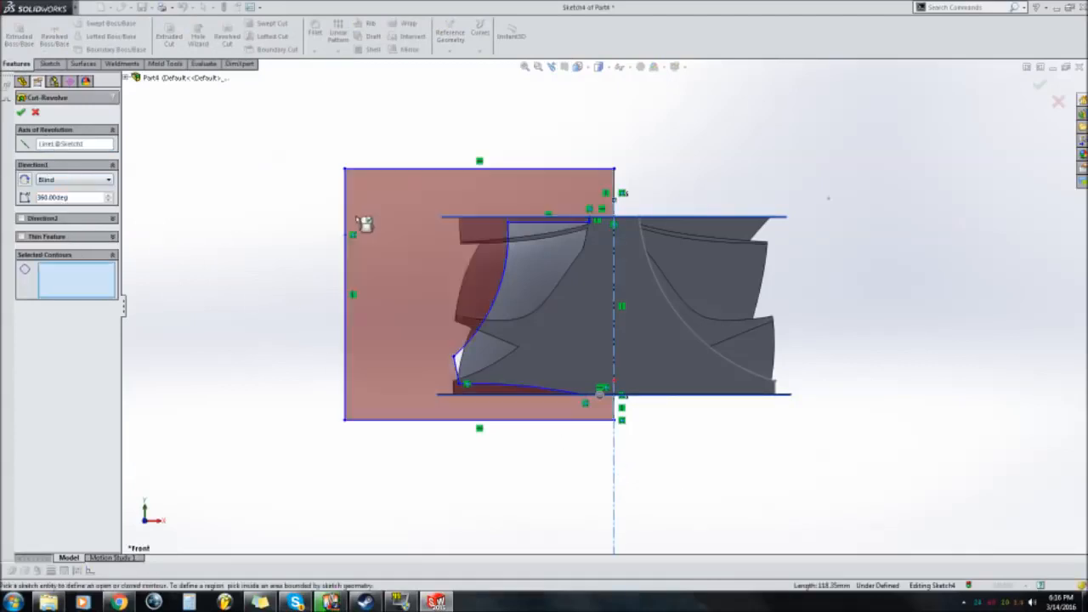
click(349, 207)
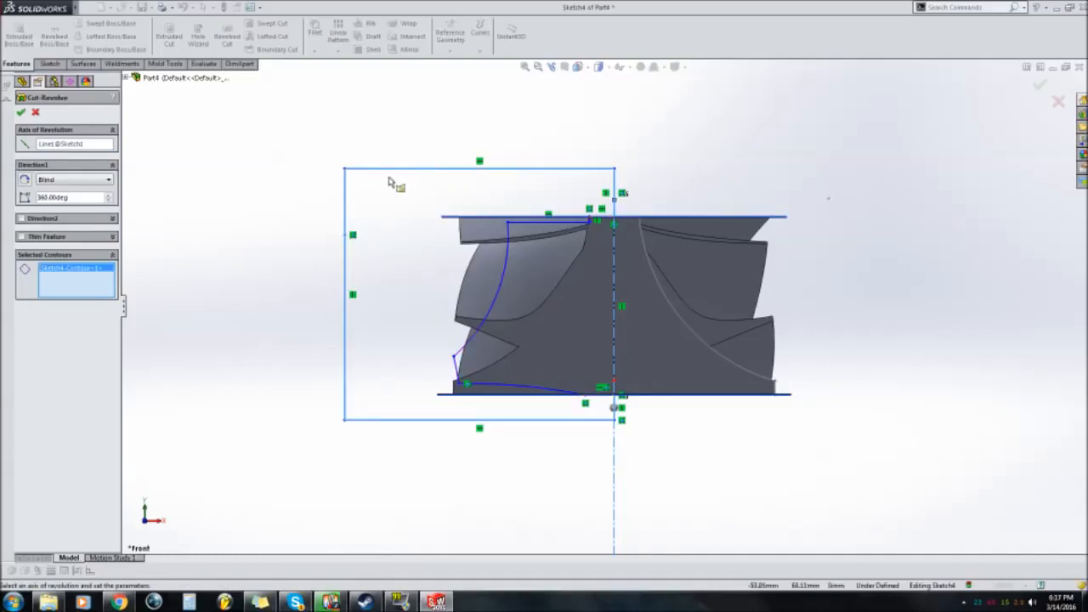
click(458, 208)
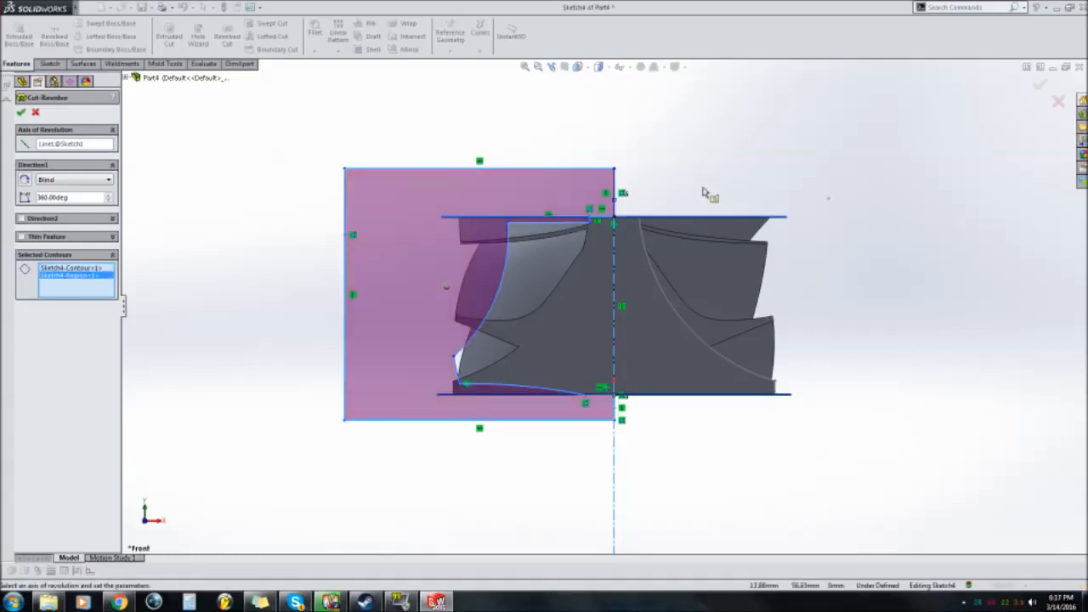
Remove the rectangle contour from the cut's selected contours, keeping only the outer region, and apply the revolved cut.
middle_drag(608, 138, 605, 222)
middle_drag(448, 320, 411, 304)
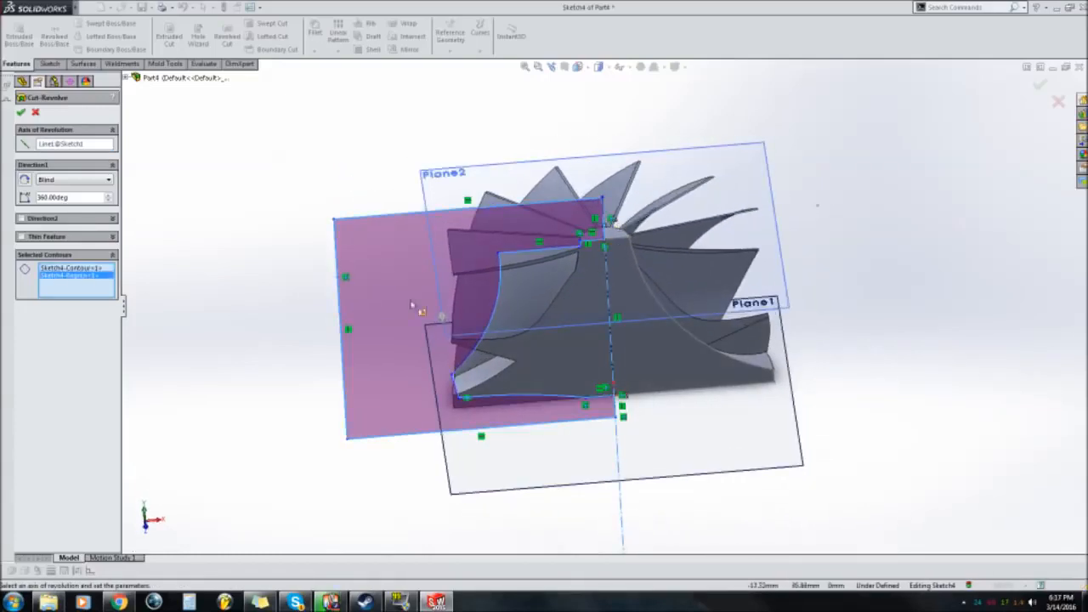
click(86, 269)
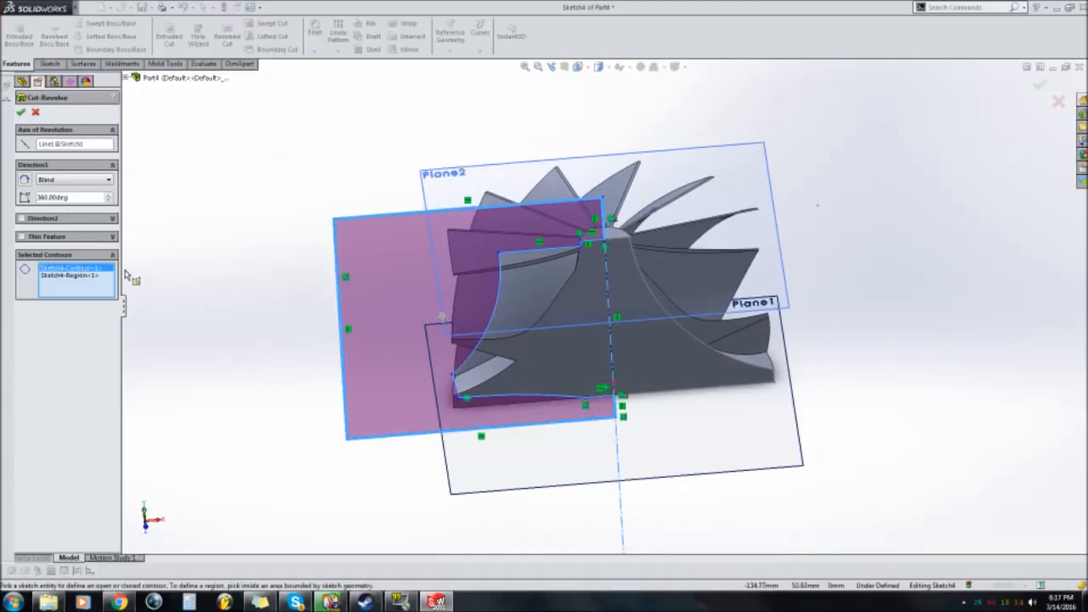
key(Delete)
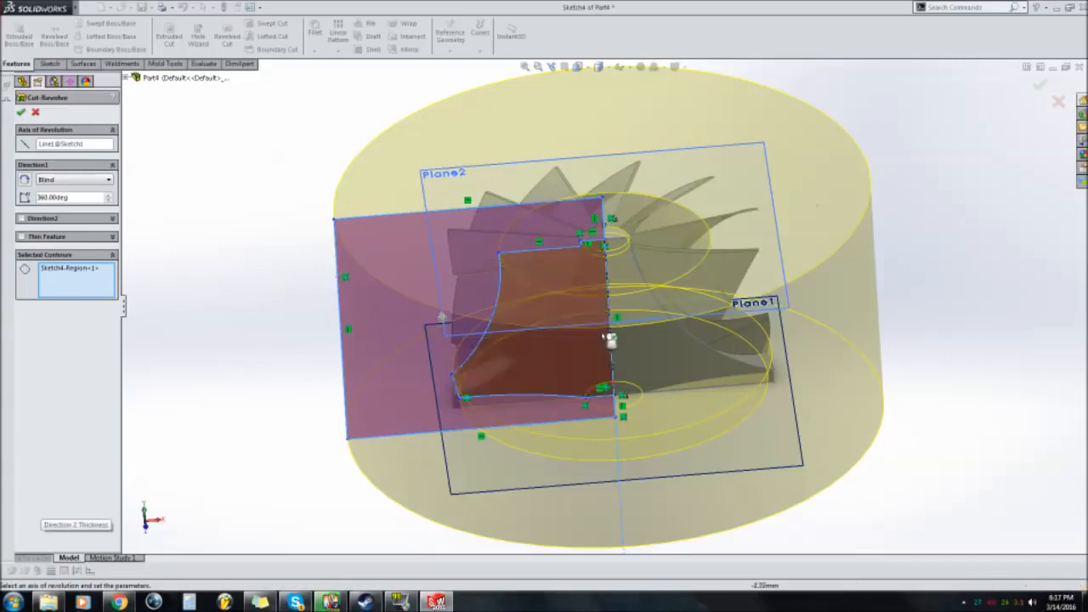
mouse_move(610, 340)
middle_down()
mouse_move(661, 161)
mouse_move(450, 357)
mouse_move(484, 432)
mouse_move(457, 421)
mouse_move(467, 346)
mouse_move(520, 382)
mouse_move(440, 372)
mouse_move(503, 353)
middle_up()
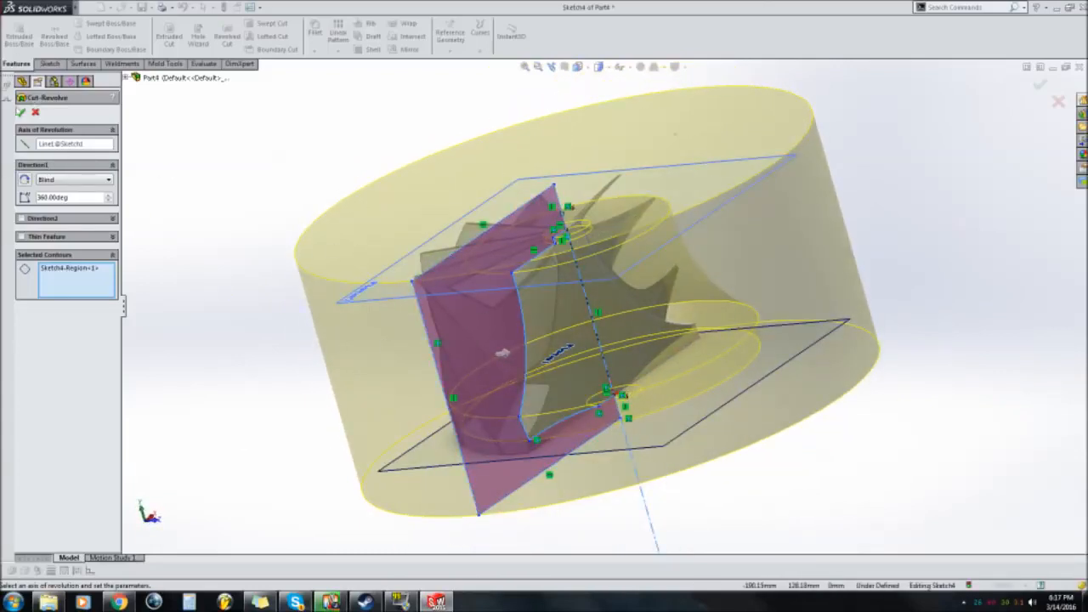
click(19, 113)
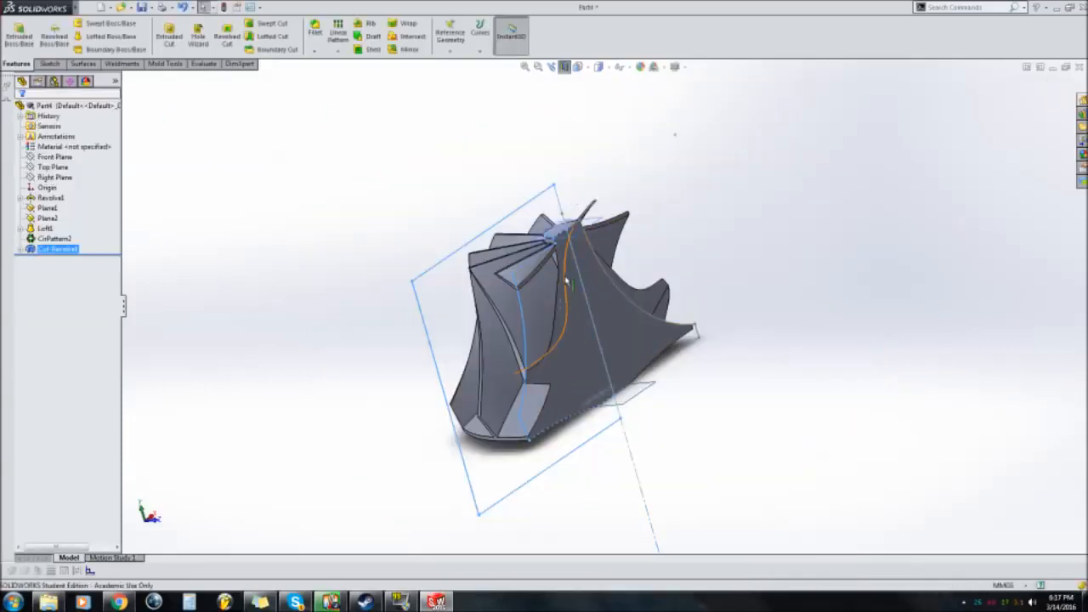
Turn off the section view and examine the trimmed blades and the impeller's flat underside.
click(565, 67)
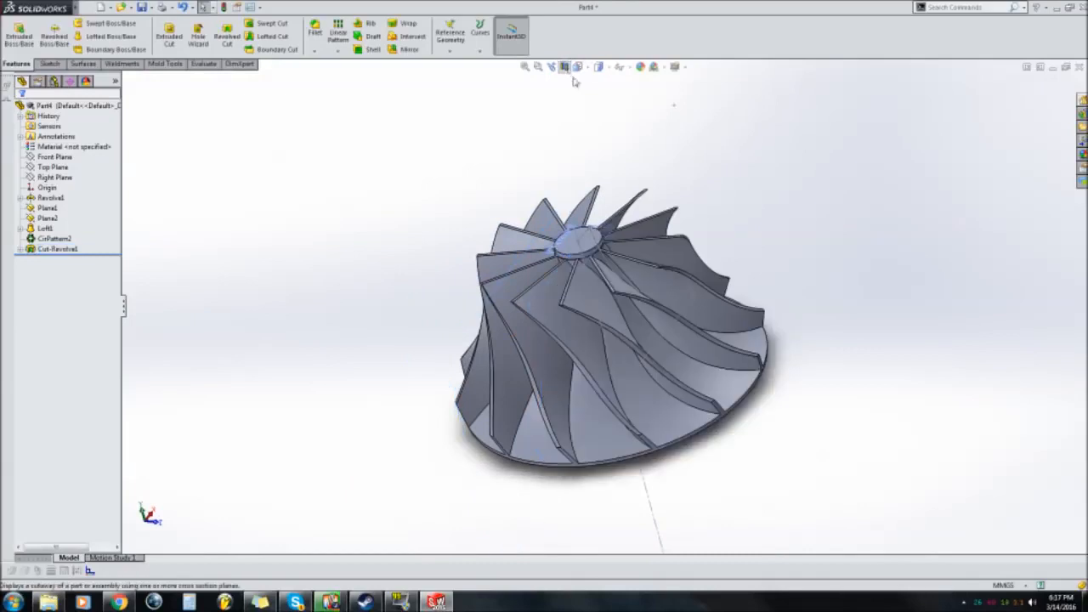
middle_drag(590, 360, 420, 379)
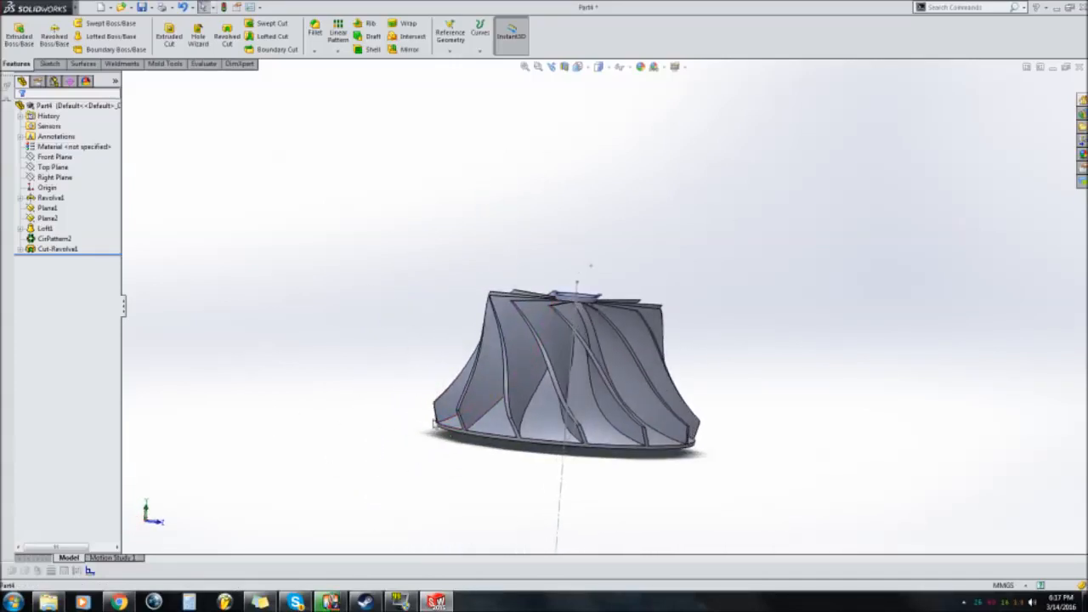
middle_drag(483, 412, 529, 332)
scroll(506, 287, down, 2)
scroll(505, 287, down, 1)
middle_drag(506, 287, 533, 324)
scroll(601, 306, up, 2)
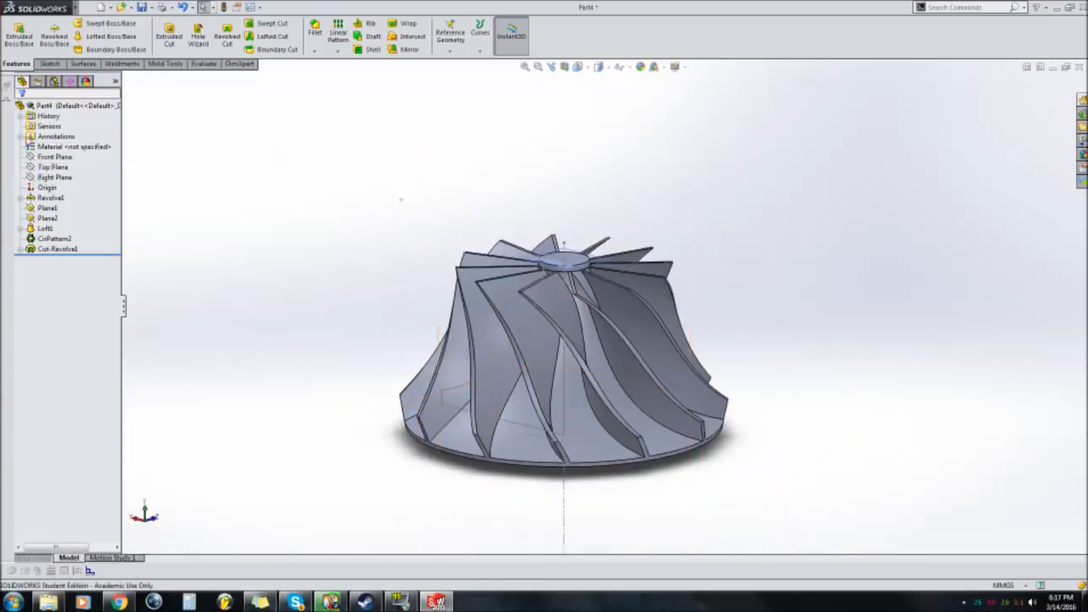
click(54, 156)
middle_drag(518, 400, 546, 230)
scroll(575, 426, down, 3)
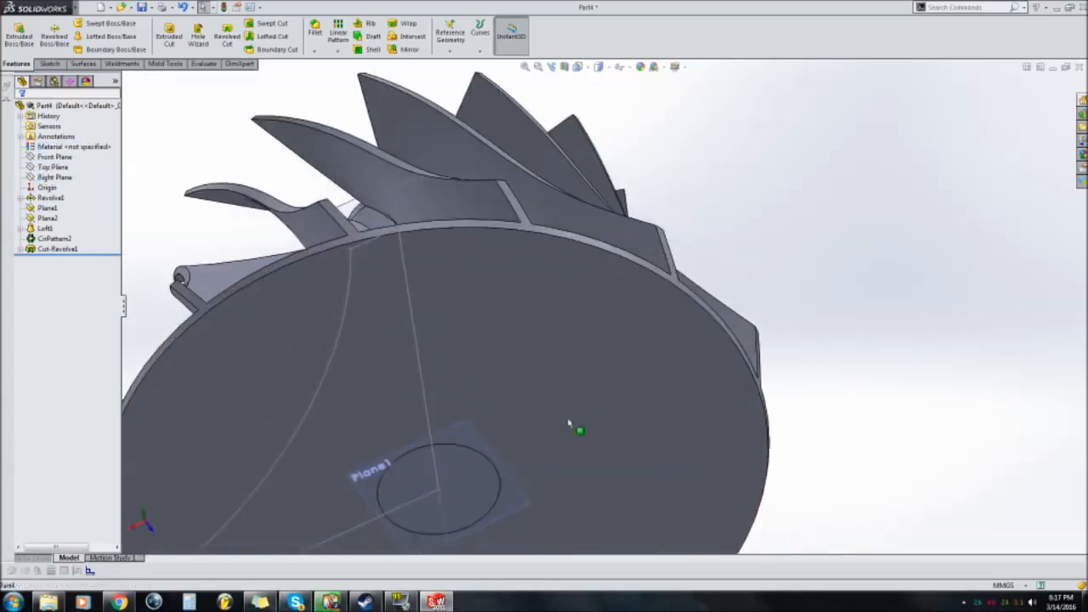
middle_drag(379, 402, 413, 498)
scroll(584, 384, up, 2)
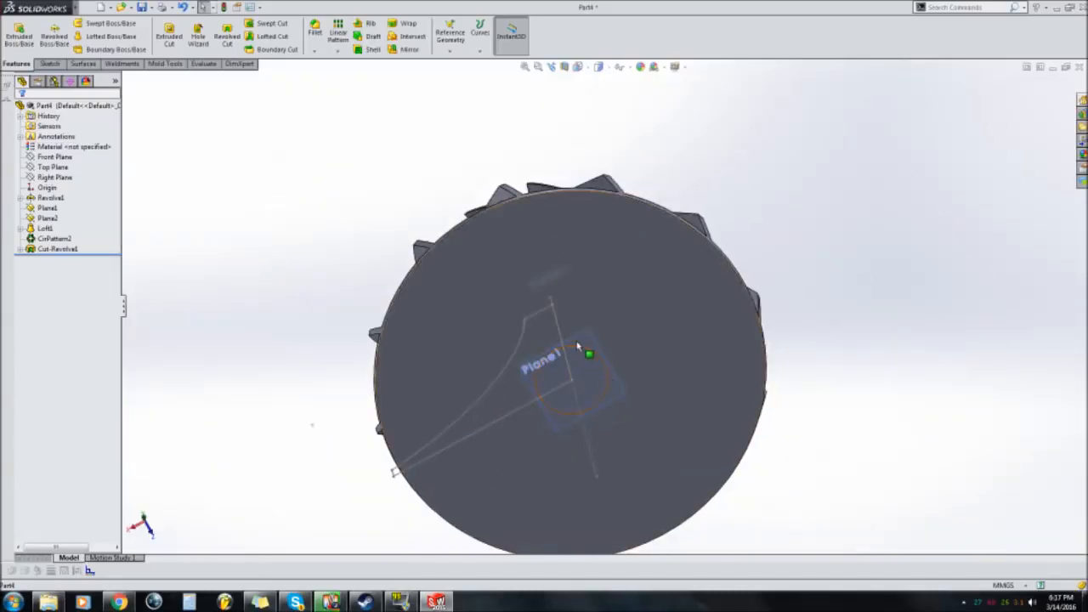
Sketch a circle about 6 mm in diameter centred on the origin on Plane1, working from the Bottom view.
click(46, 208)
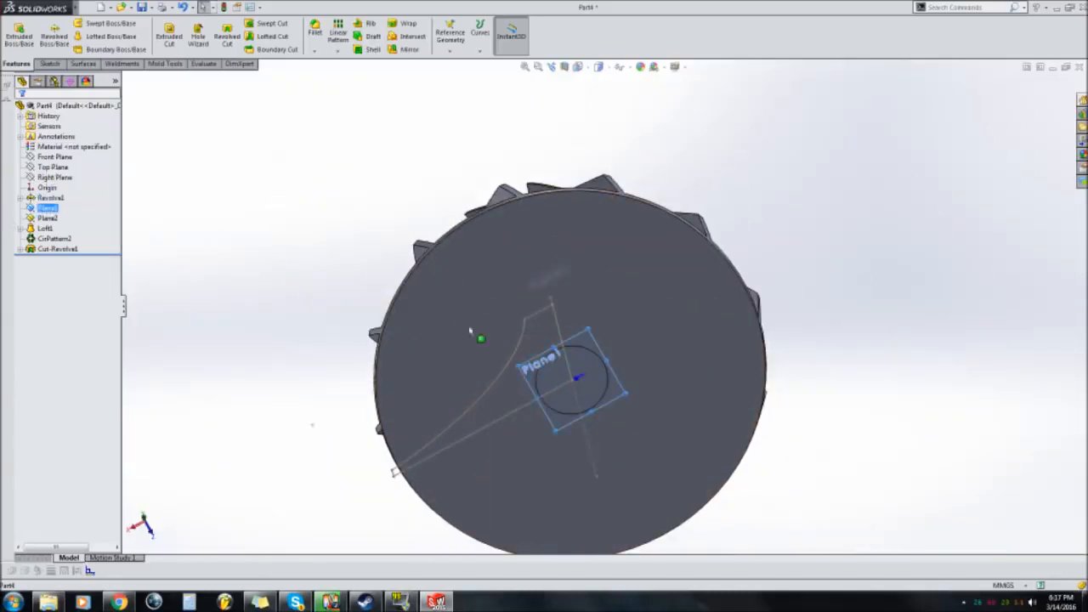
click(577, 67)
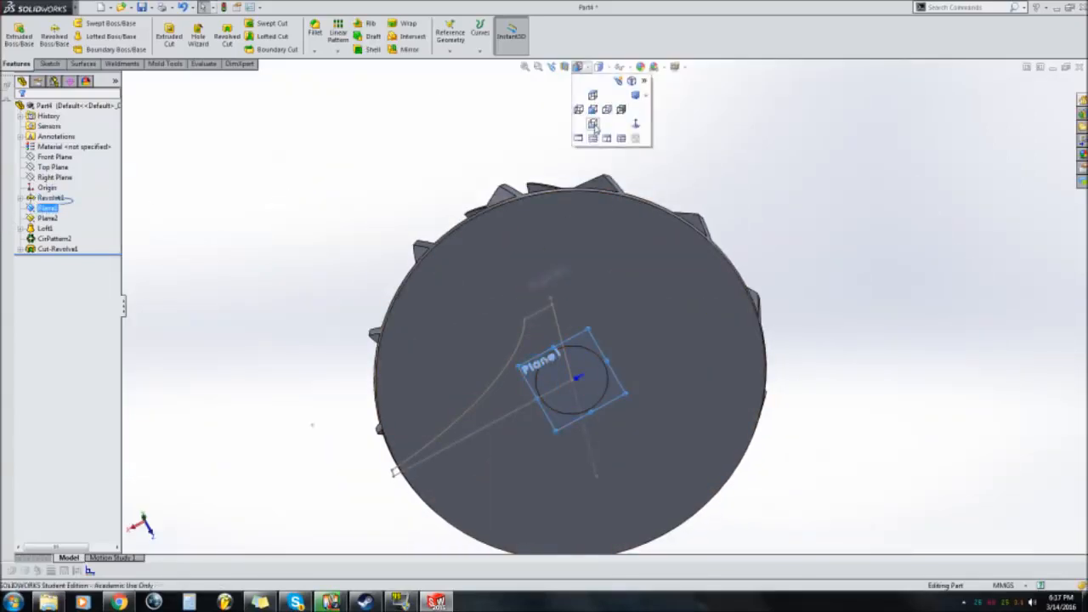
click(595, 128)
scroll(652, 346, down, 5)
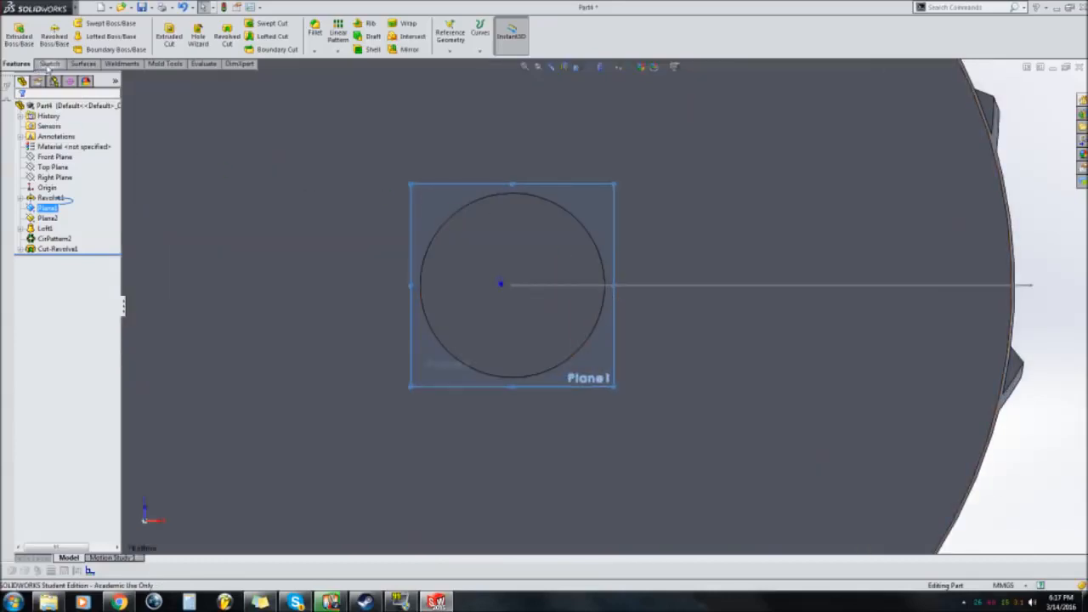
click(49, 64)
click(92, 23)
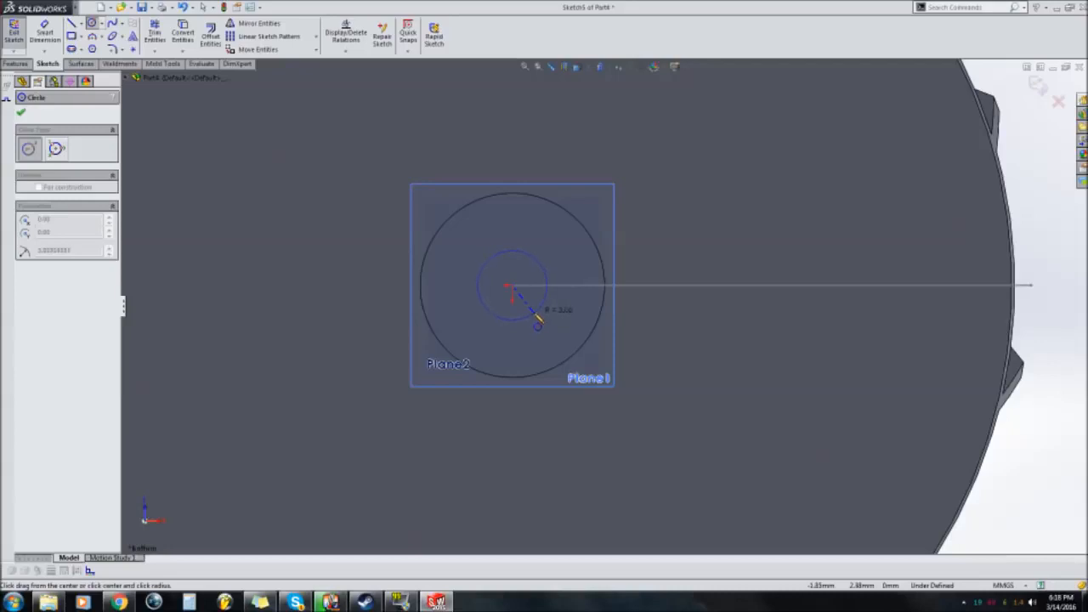
click(535, 314)
key(Escape)
click(518, 317)
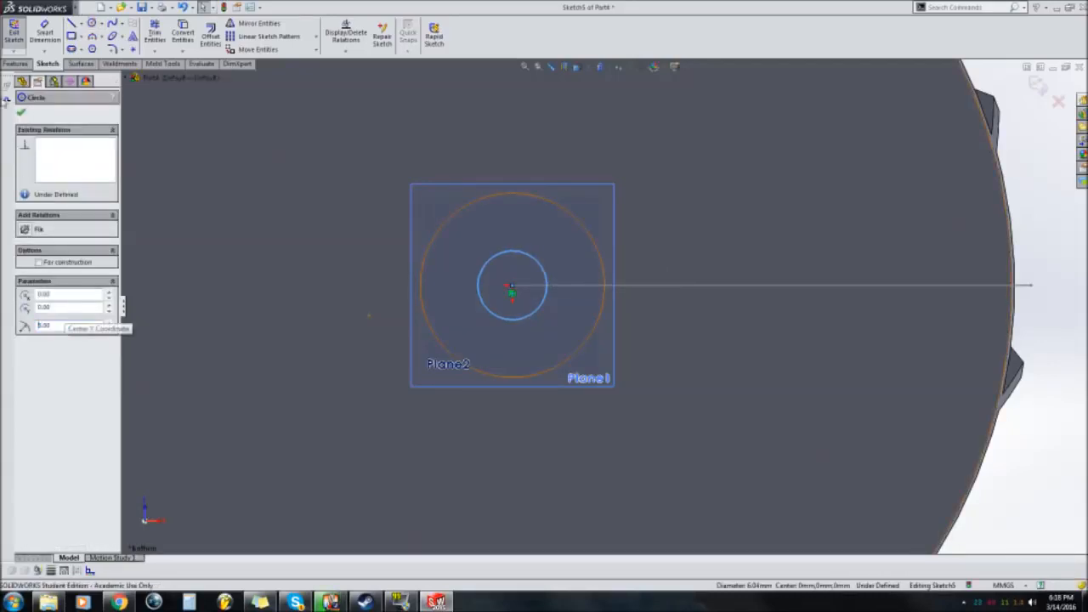
key(Escape)
Cut the small circle through the hub with an Extruded Cut set to Through All.
click(19, 65)
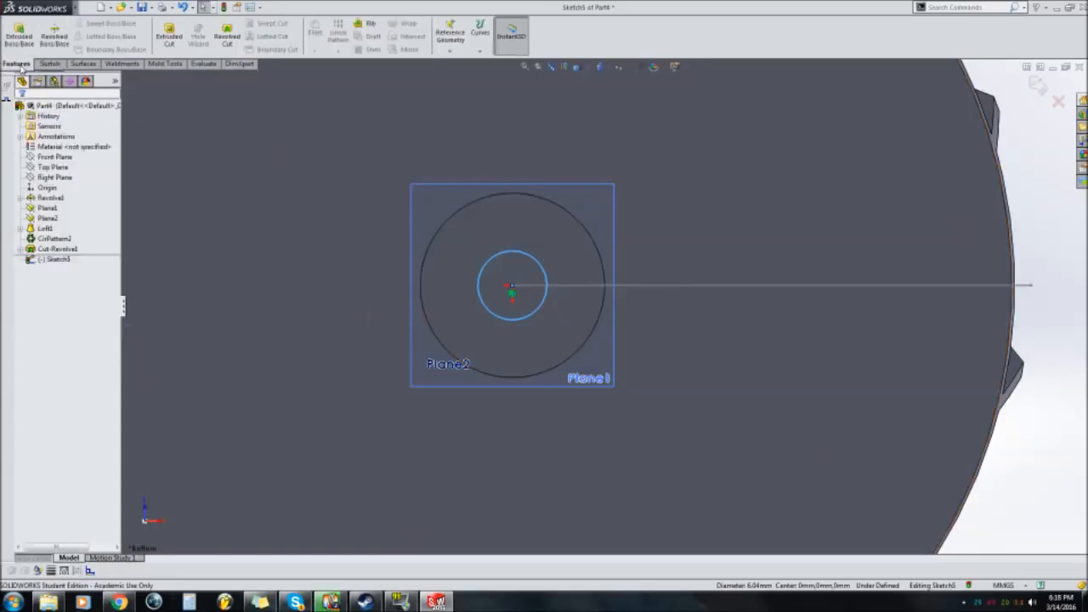
click(169, 38)
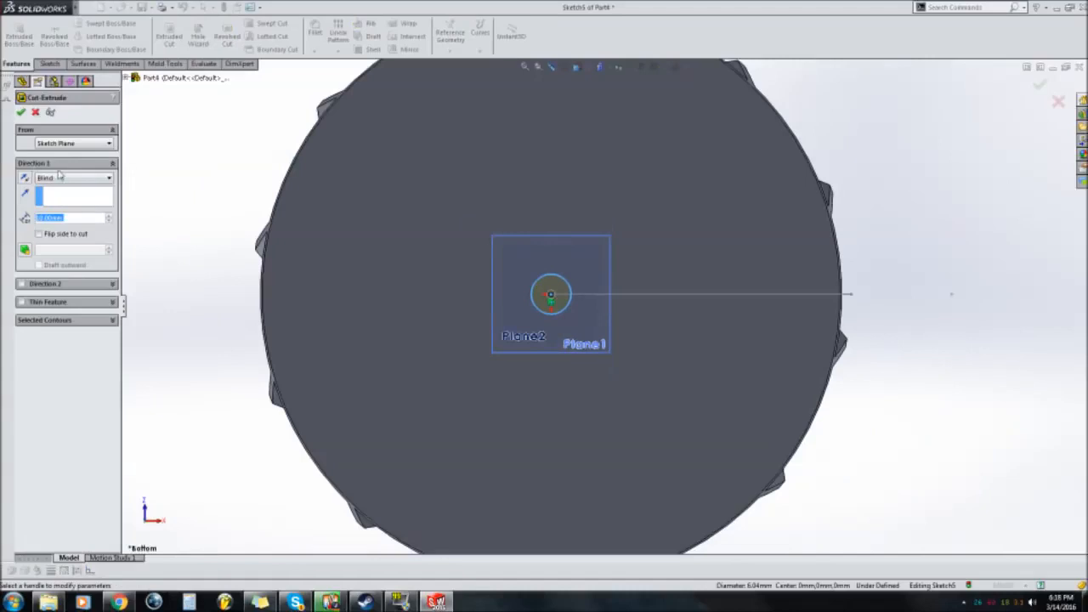
click(60, 177)
click(63, 192)
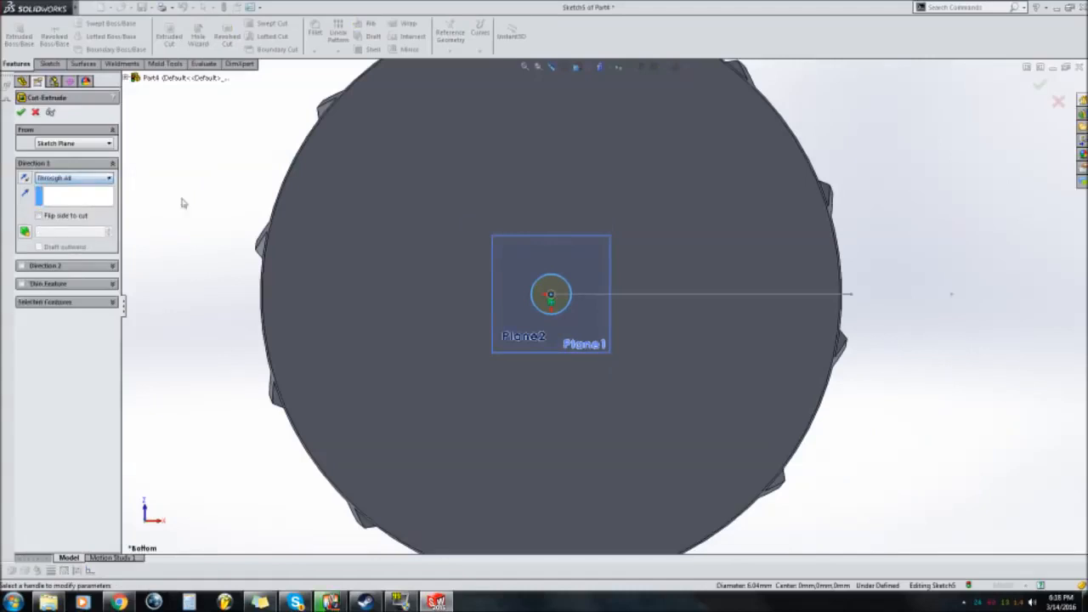
middle_drag(462, 198, 595, 242)
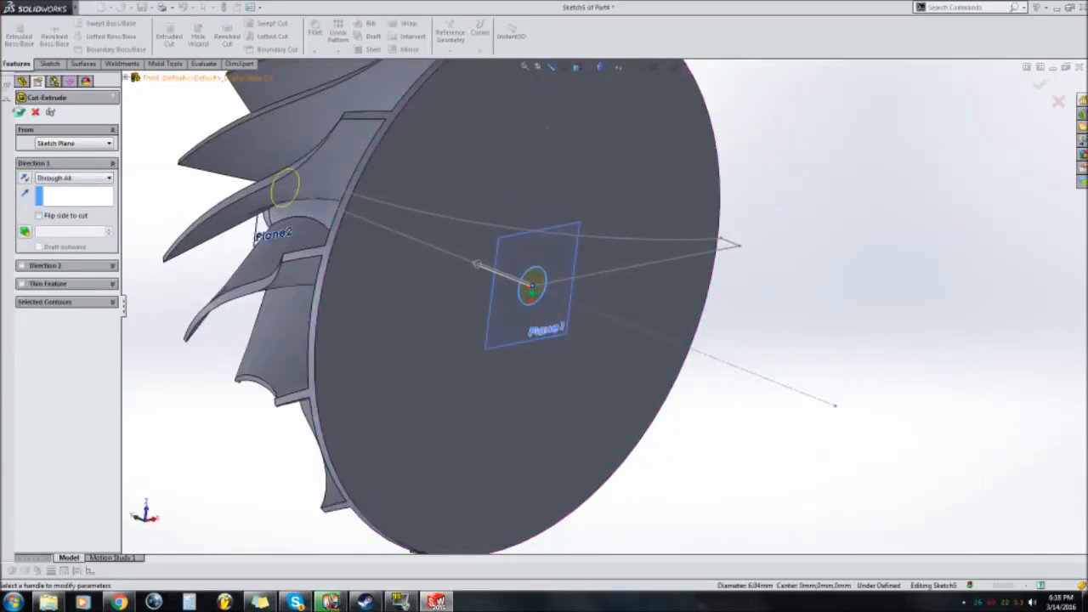
click(20, 113)
scroll(323, 152, down, 1)
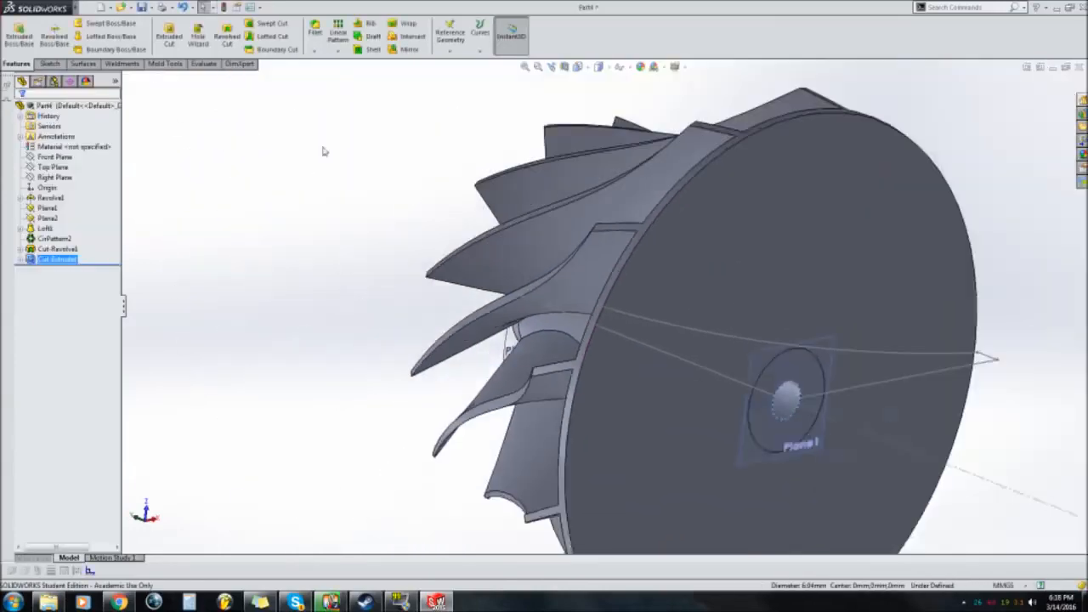
Hide the reference planes Plane1 and Plane2 so they no longer clutter the impeller.
scroll(323, 152, up, 1)
middle_drag(587, 281, 842, 297)
scroll(313, 464, down, 3)
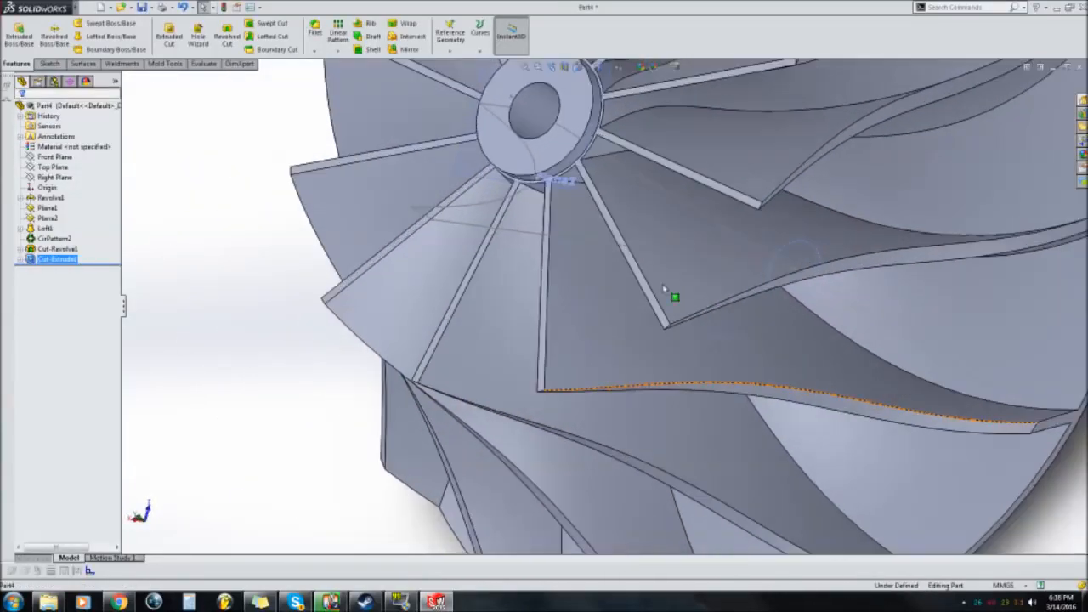
scroll(665, 289, up, 4)
middle_drag(718, 327, 623, 308)
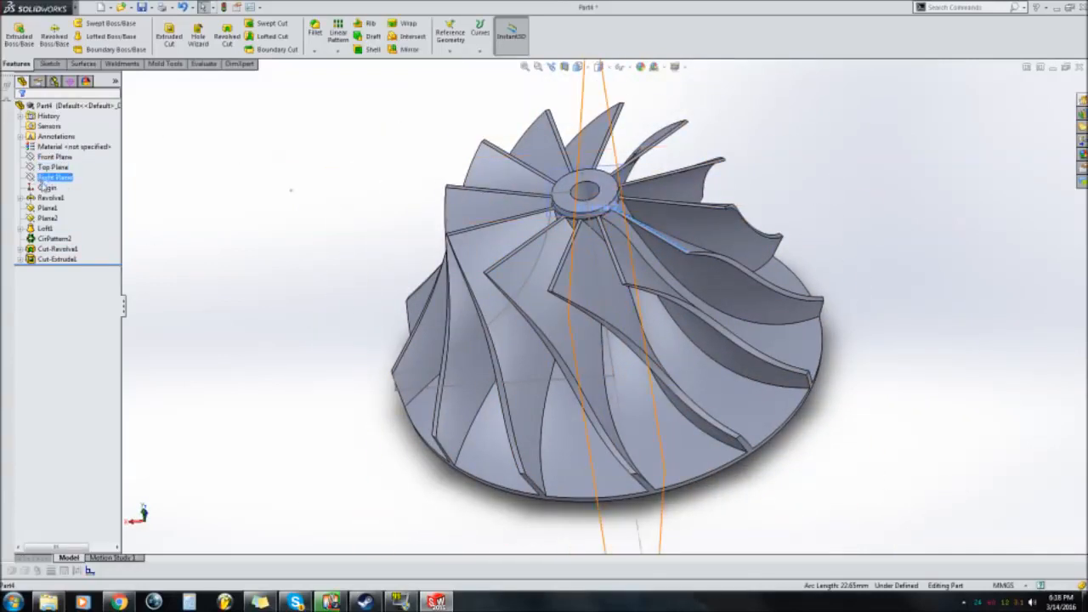
click(46, 219)
click(30, 210)
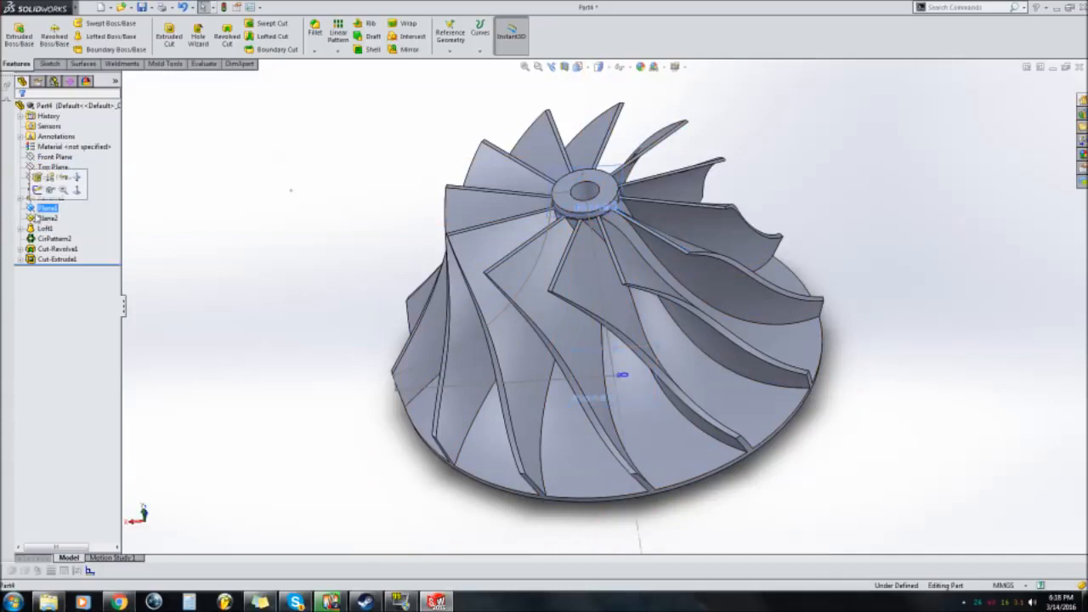
click(51, 188)
click(48, 217)
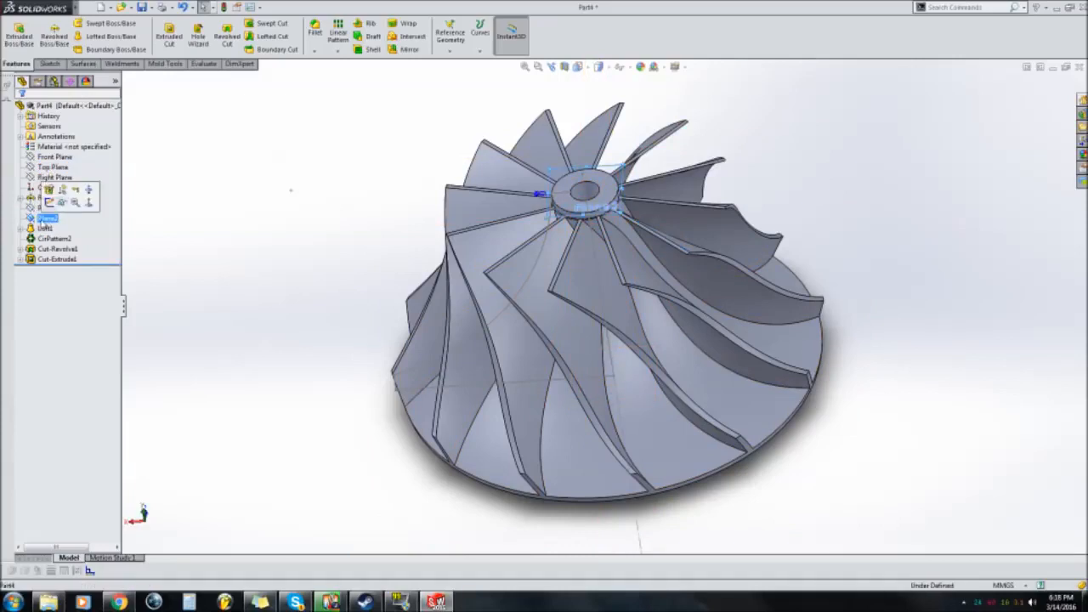
click(60, 205)
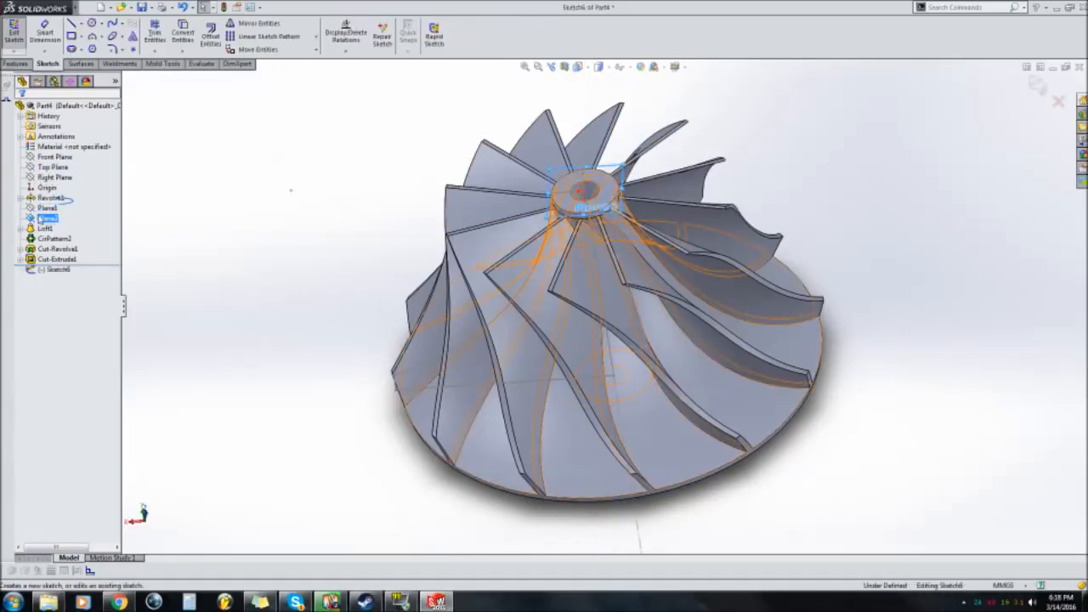
right_click(40, 219)
click(59, 197)
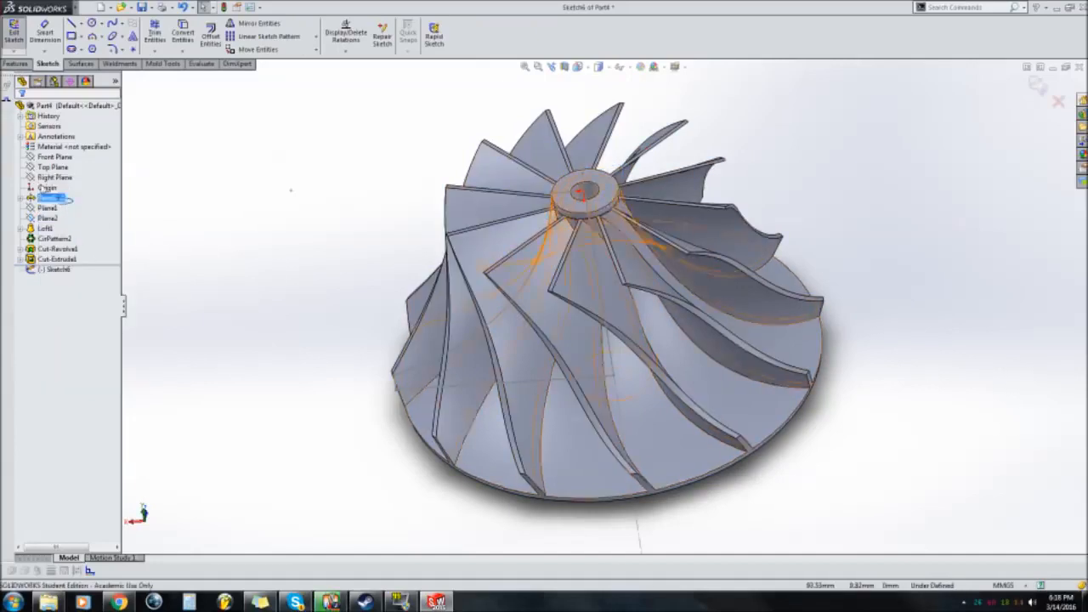
Hide Sketch1, the profile sketch under the Revolve1 feature.
click(21, 198)
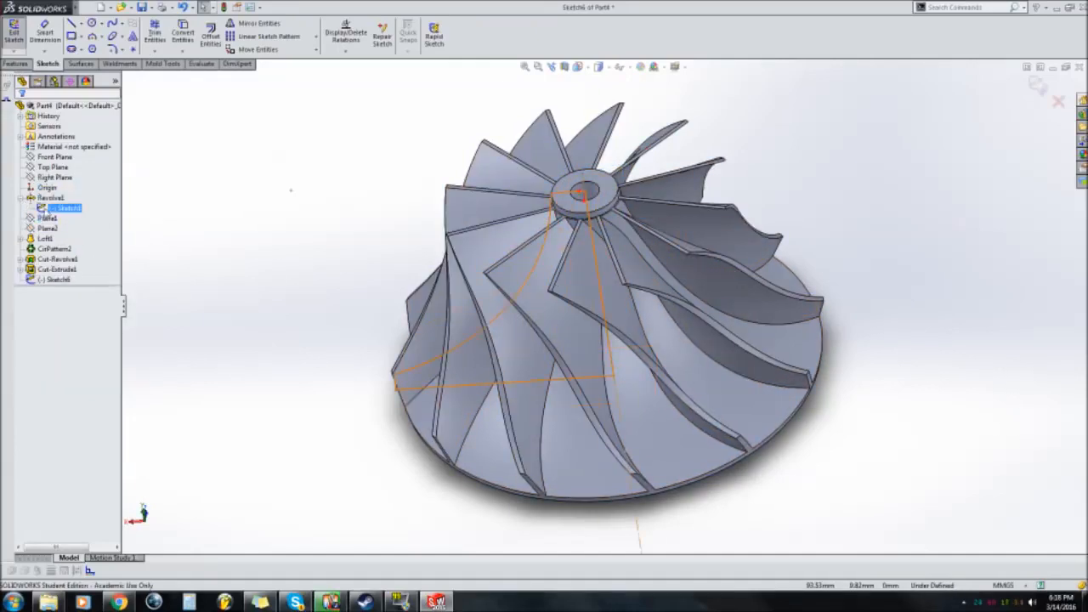
right_click(47, 208)
click(52, 195)
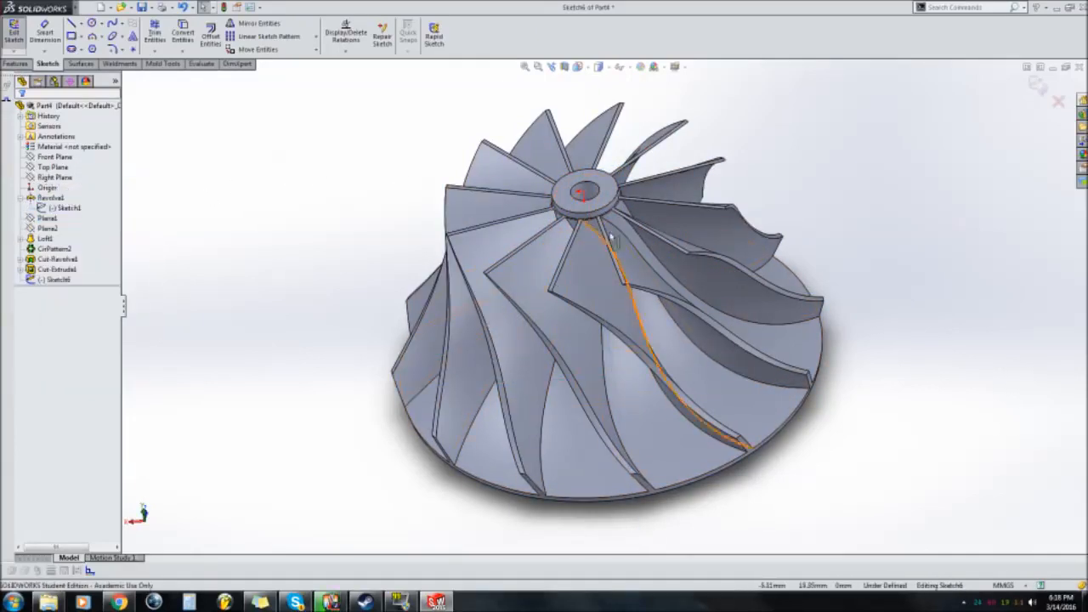
mouse_move(613, 236)
middle_down()
mouse_move(621, 240)
mouse_move(598, 308)
mouse_move(557, 327)
mouse_move(569, 361)
mouse_move(562, 391)
mouse_move(644, 402)
mouse_move(632, 277)
mouse_move(658, 411)
mouse_move(761, 488)
mouse_move(600, 383)
mouse_move(690, 315)
mouse_move(718, 421)
middle_up()
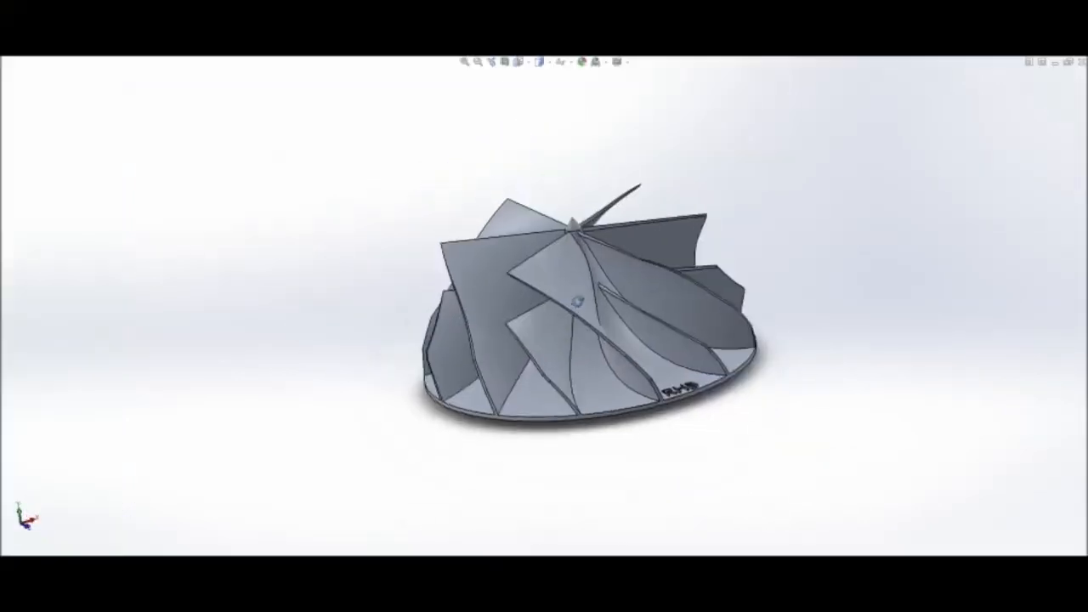
Examine the example impeller with alternating long and short blades, looking closely at the hub's pointed tip and the short blades' upper edges.
middle_drag(595, 307, 760, 299)
middle_drag(595, 308, 553, 421)
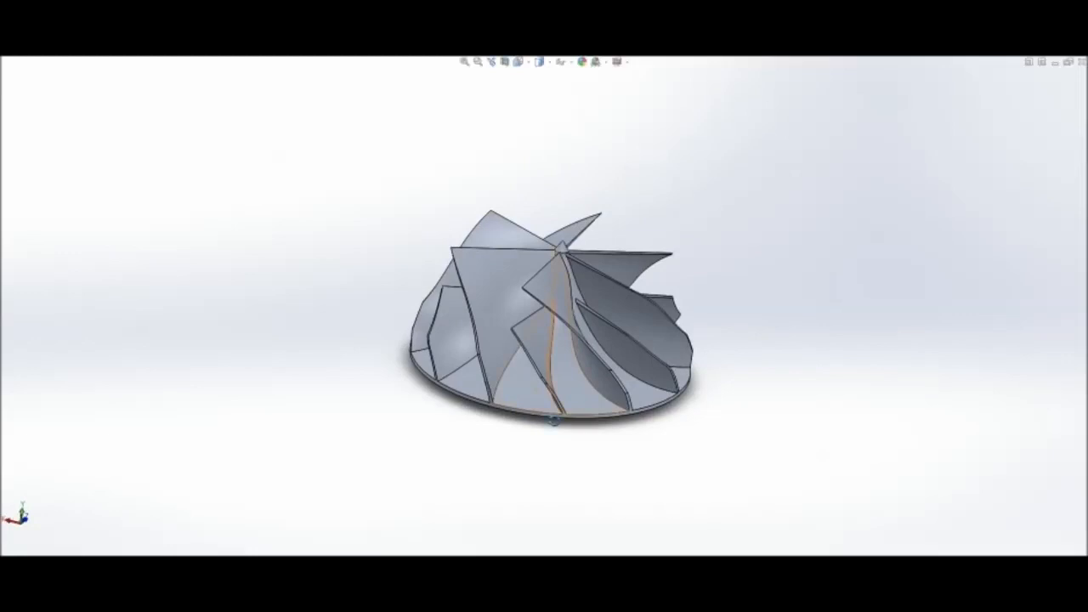
middle_drag(553, 420, 632, 312)
scroll(530, 297, down, 5)
scroll(545, 317, down, 5)
scroll(628, 308, down, 2)
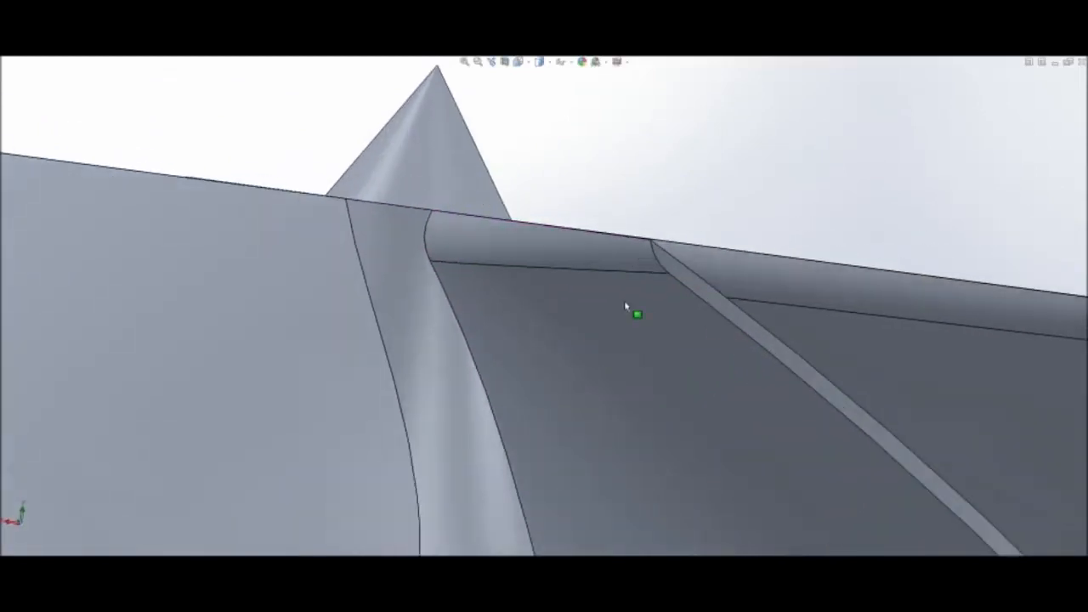
scroll(626, 307, up, 9)
scroll(626, 404, down, 4)
scroll(396, 286, down, 4)
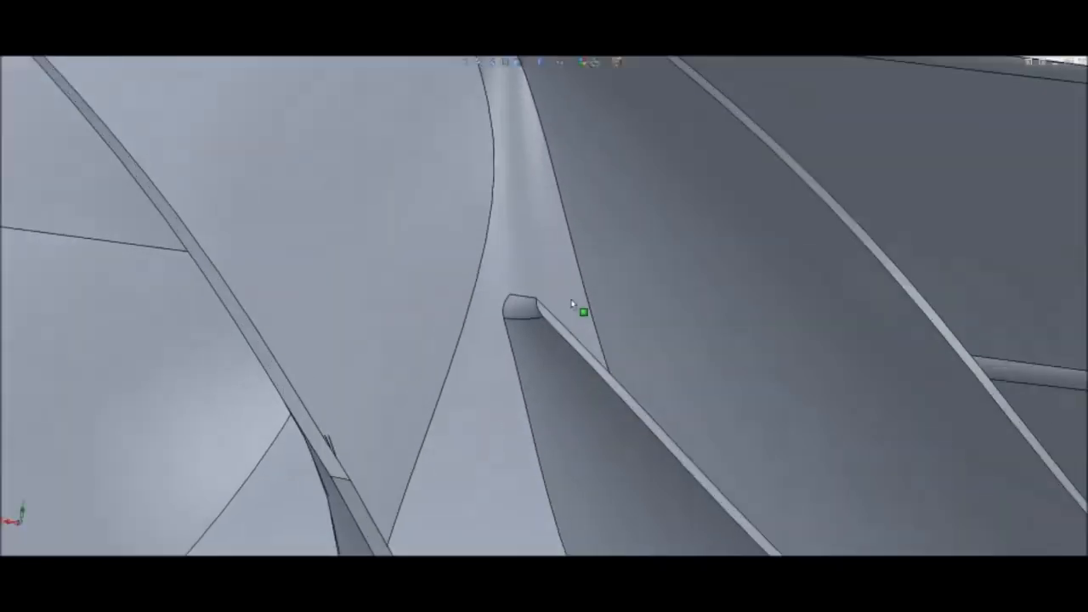
scroll(572, 304, down, 3)
scroll(591, 385, up, 6)
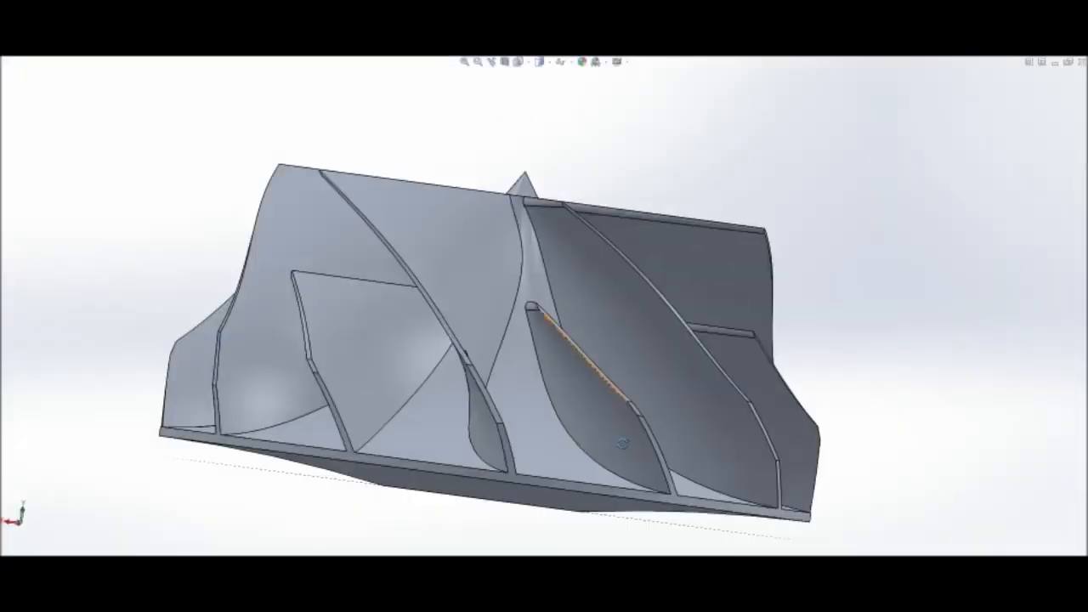
Inspect the example impeller from all around, including its RHB lettering, the blade layout from above and the underside of the base disc.
middle_drag(621, 442, 374, 253)
scroll(533, 260, down, 3)
scroll(533, 260, up, 5)
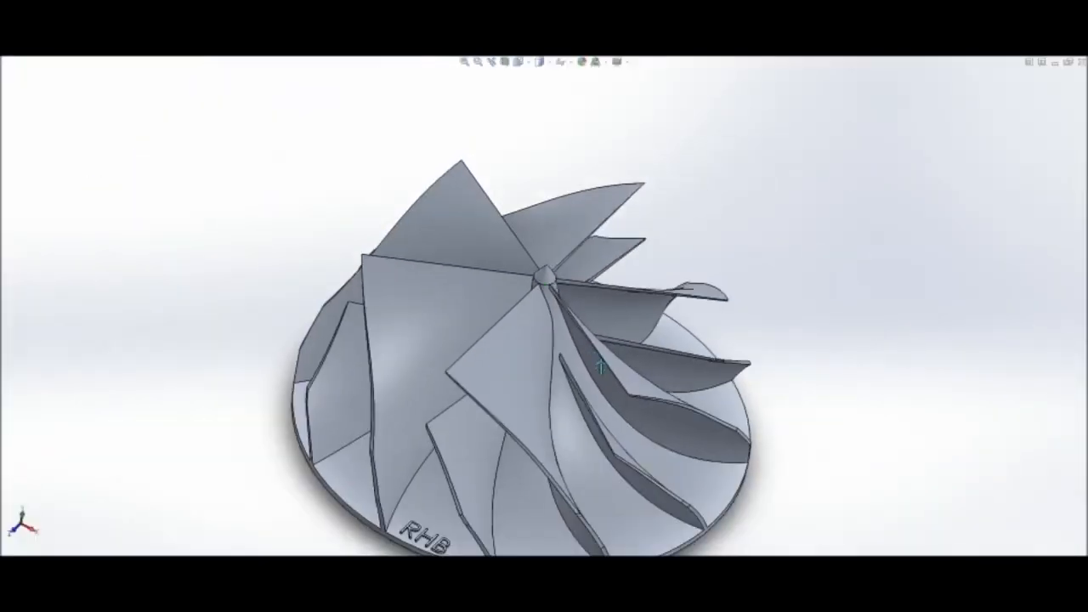
middle_drag(533, 259, 522, 381)
scroll(498, 390, up, 3)
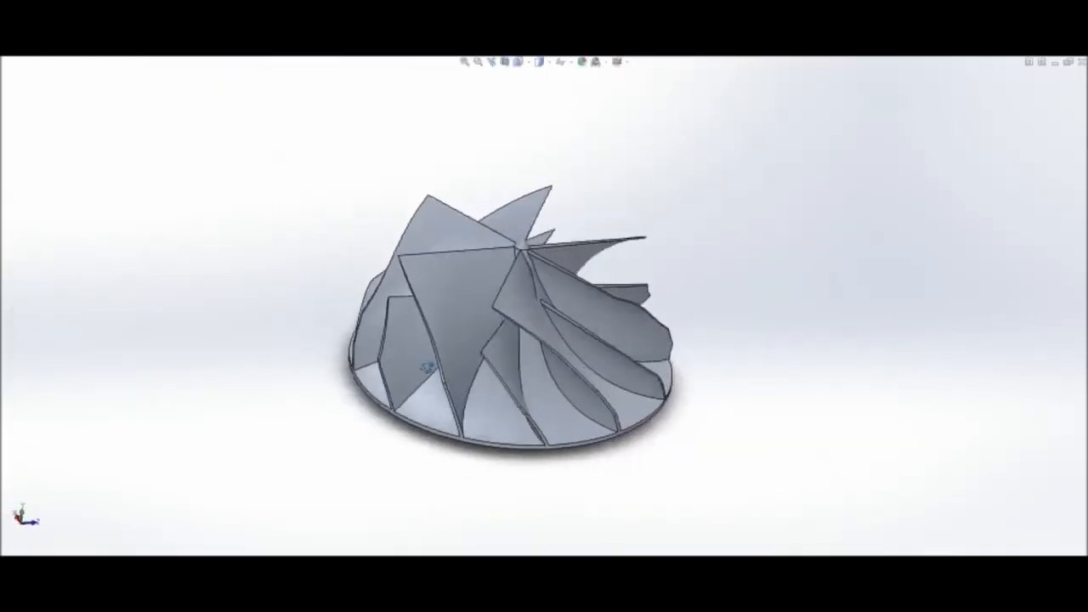
middle_drag(428, 367, 559, 302)
middle_drag(683, 381, 562, 382)
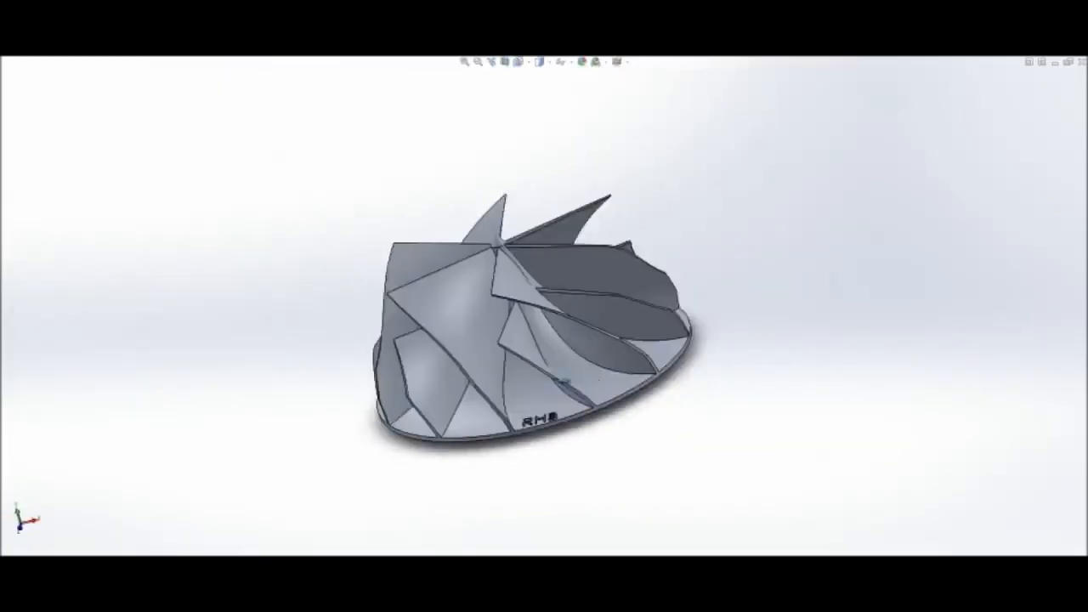
middle_drag(231, 452, 606, 315)
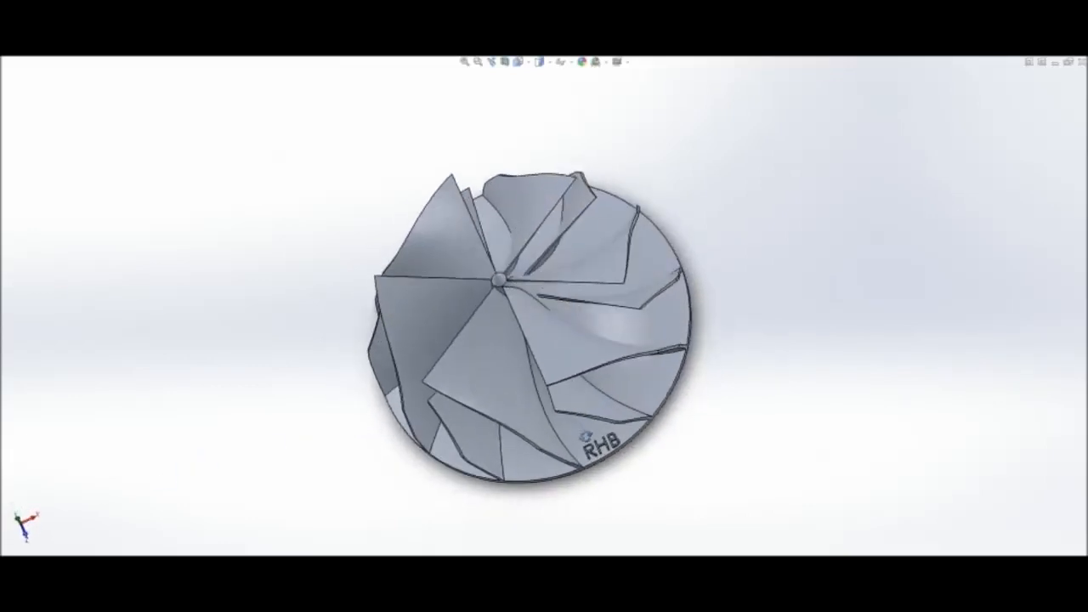
middle_drag(605, 496, 607, 313)
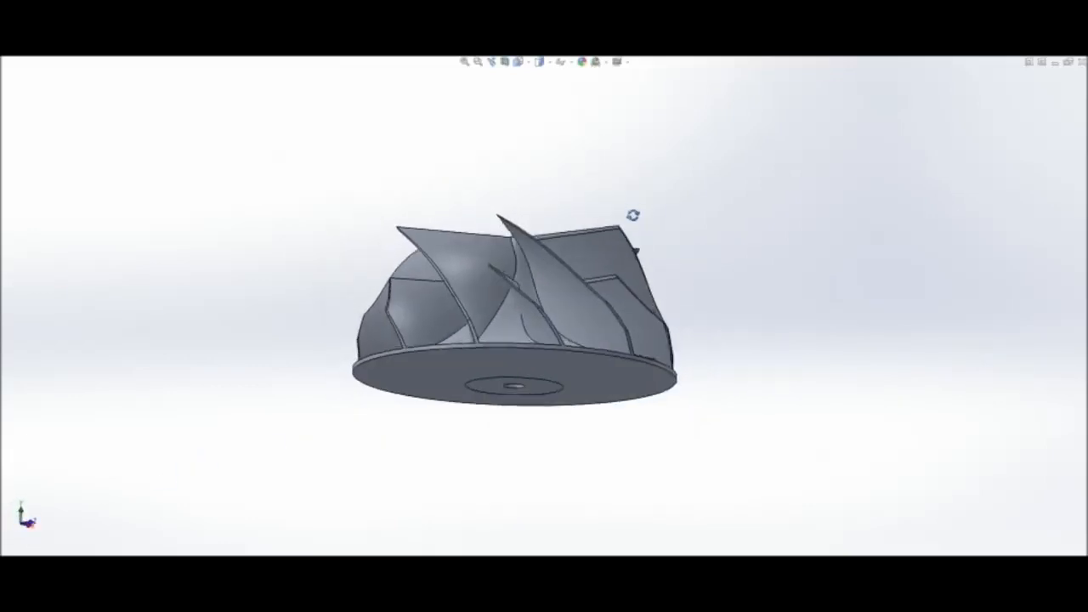
middle_drag(309, 248, 6, 282)
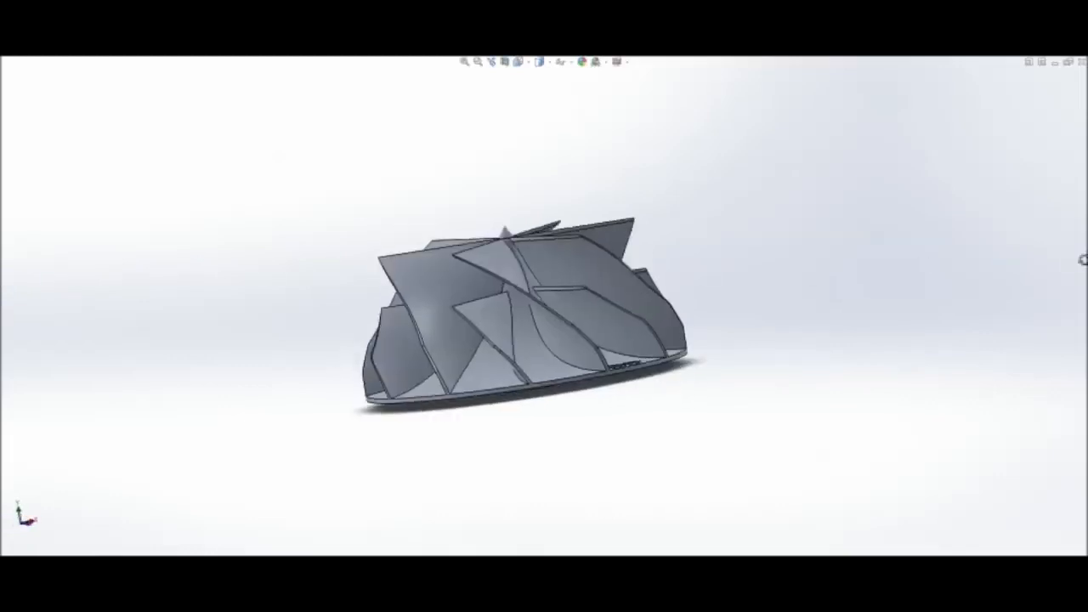
middle_drag(1082, 260, 666, 143)
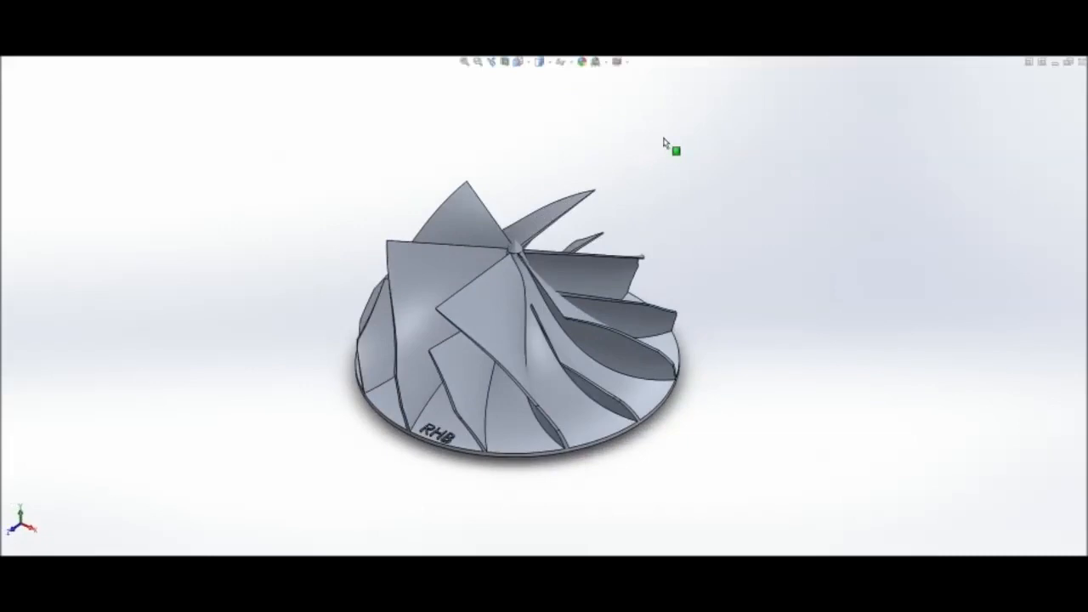